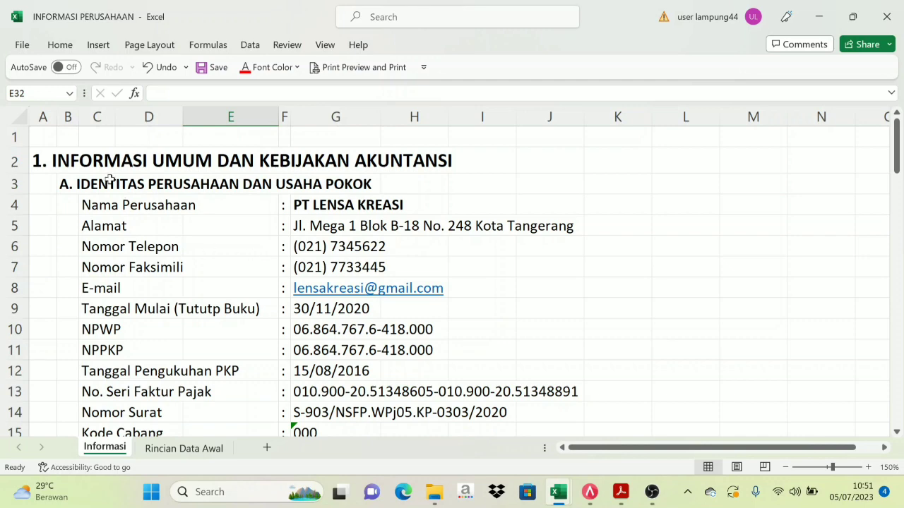
# Read through the Informasi sheet's accounting policies, then switch to the Rincian Data Awal sheet
pyautogui.scroll(-7, 329, 200)
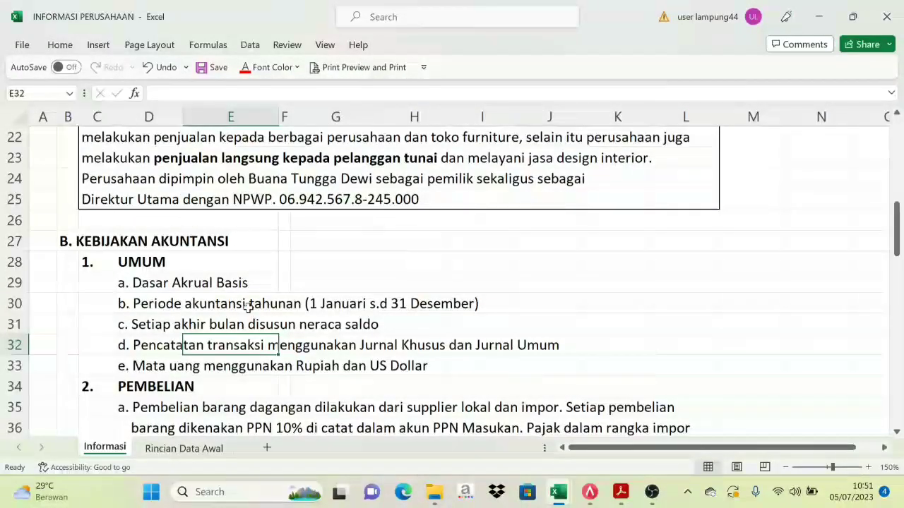
pyautogui.scroll(-1, 238, 293)
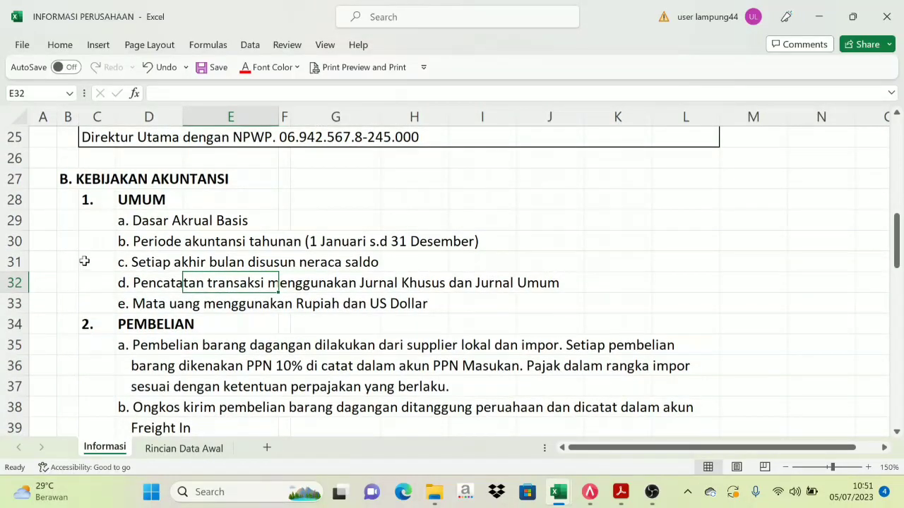
pyautogui.scroll(-2, 95, 258)
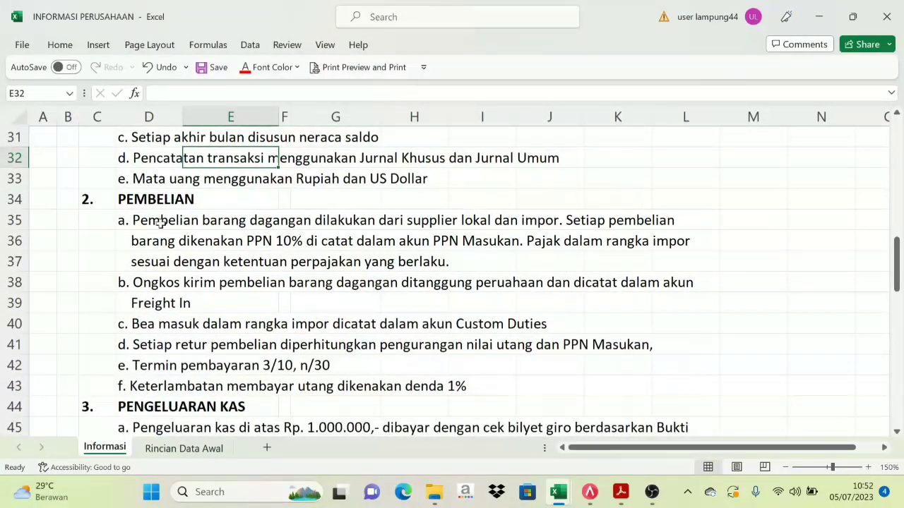
pyautogui.scroll(-5, 179, 272)
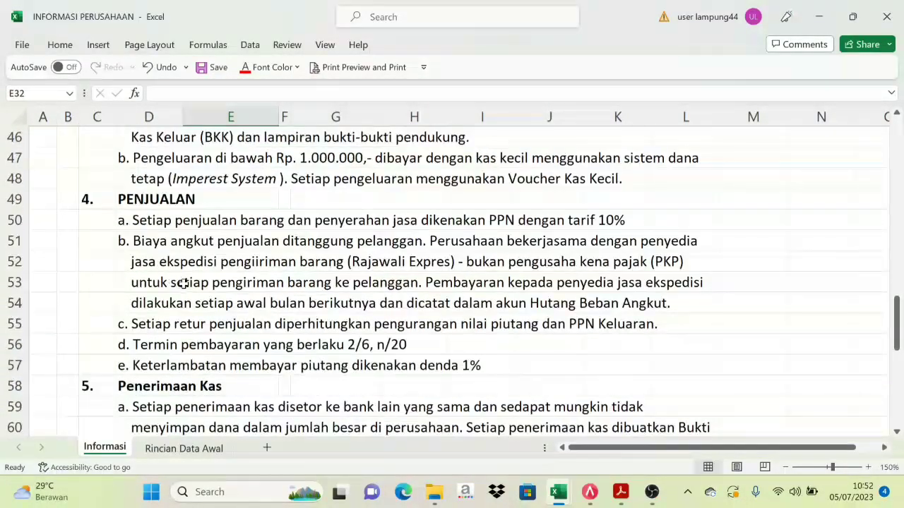
pyautogui.scroll(-8, 165, 302)
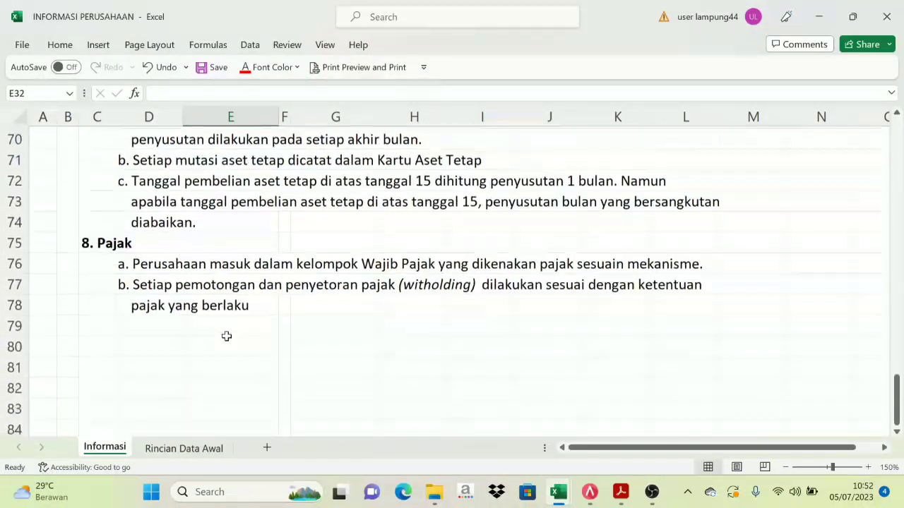
pyautogui.scroll(4, 226, 337)
pyautogui.scroll(9, 286, 331)
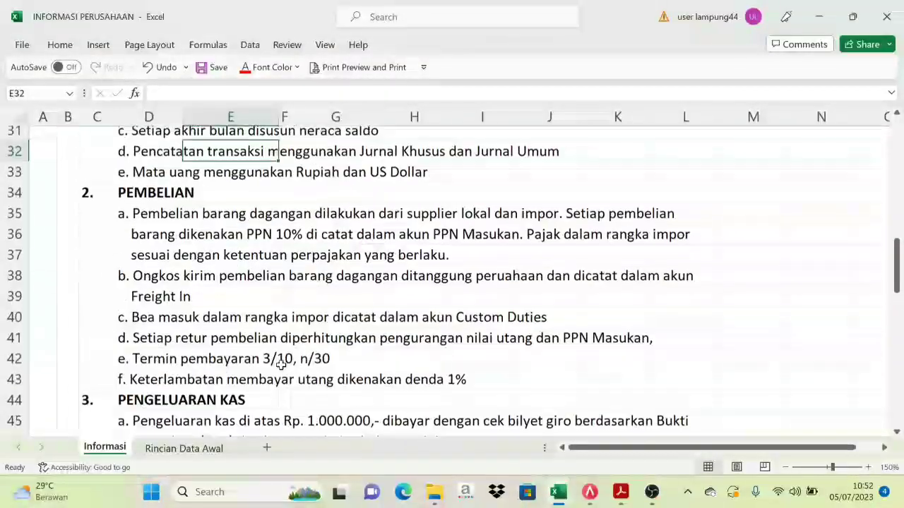
pyautogui.click(184, 449)
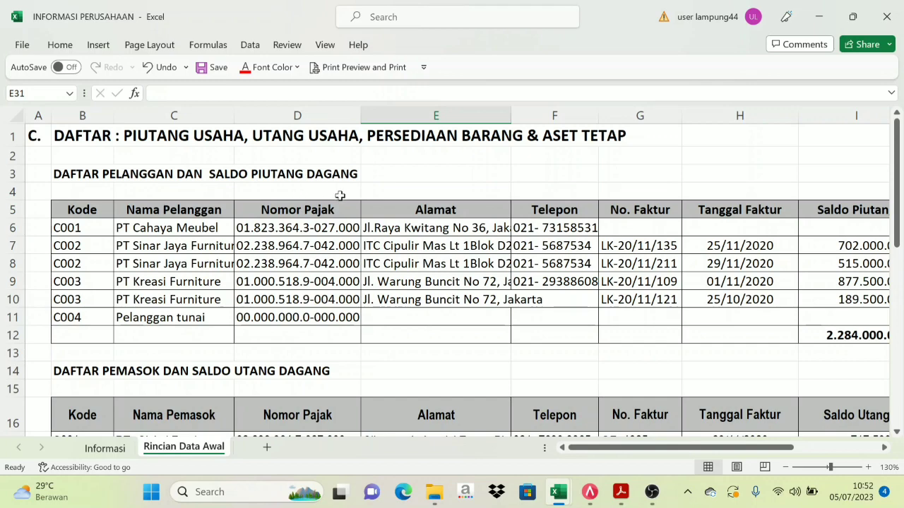
# Review the customer, supplier and item lists, then return to the Informasi sheet
pyautogui.scroll(-2, 313, 229)
pyautogui.scroll(-1, 313, 230)
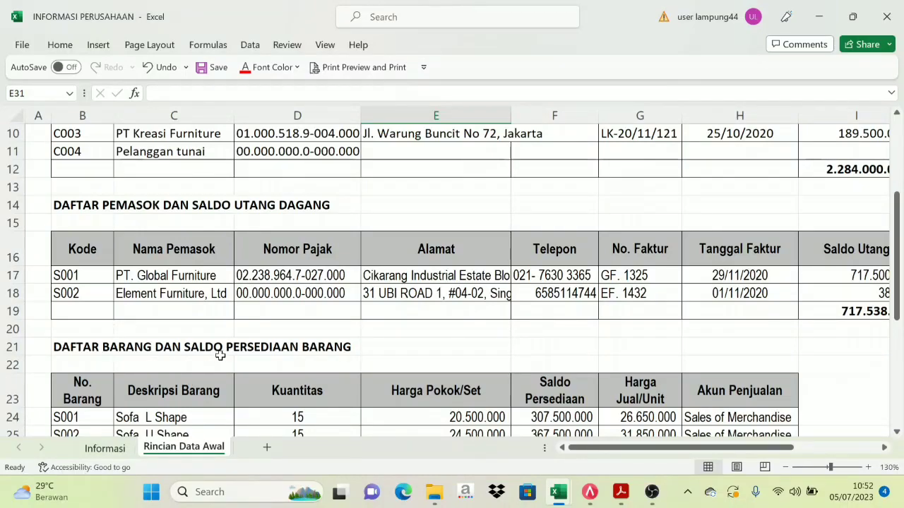
pyautogui.scroll(-2, 226, 356)
pyautogui.scroll(-3, 230, 355)
pyautogui.scroll(8, 219, 346)
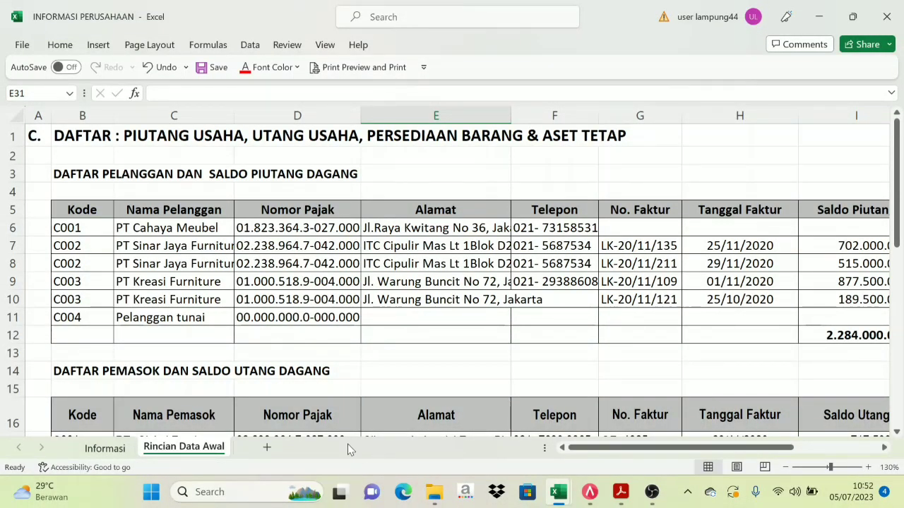
pyautogui.click(115, 447)
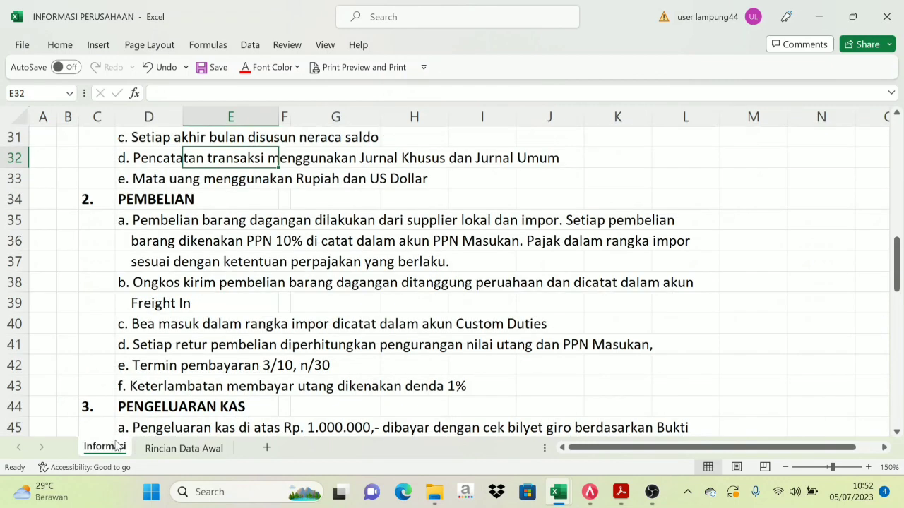
# Bring ACCURATE 5 forward, glance at the Excel workbook, then return to ACCURATE 5
pyautogui.click(589, 492)
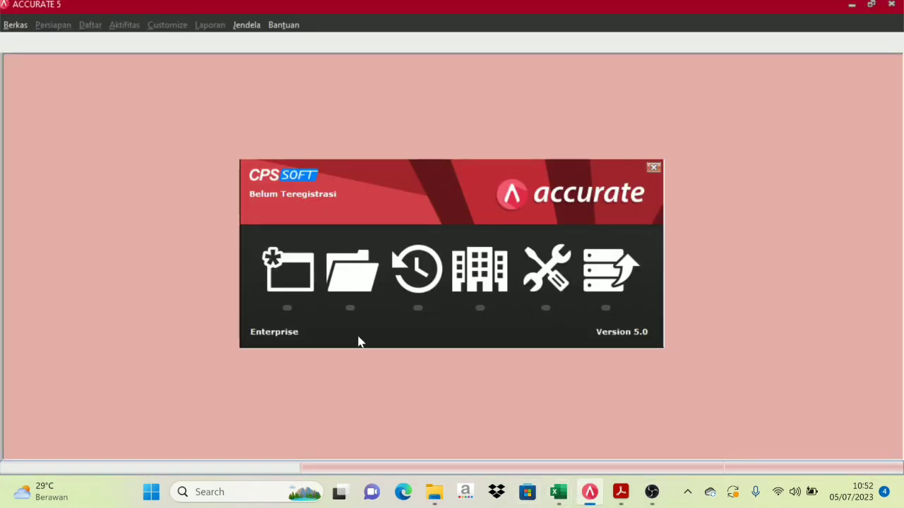
pyautogui.moveTo(558, 492)
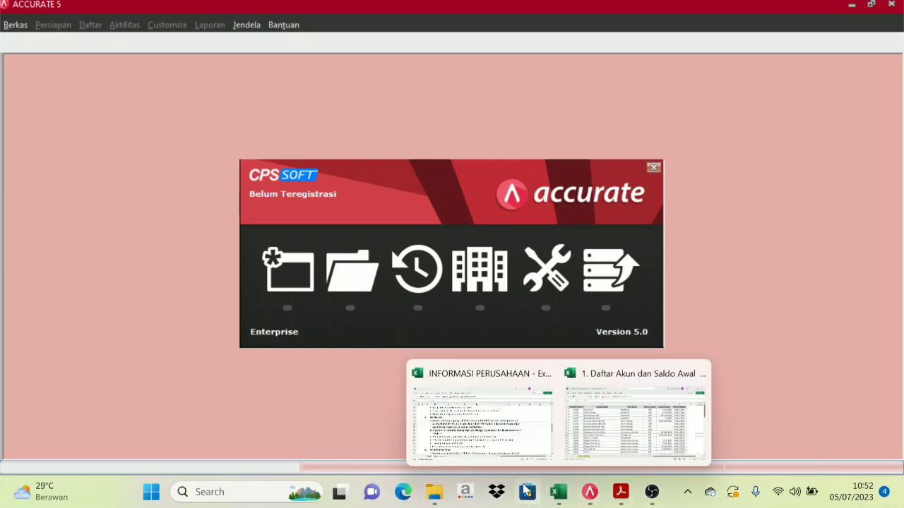
pyautogui.click(479, 411)
pyautogui.scroll(10, 212, 226)
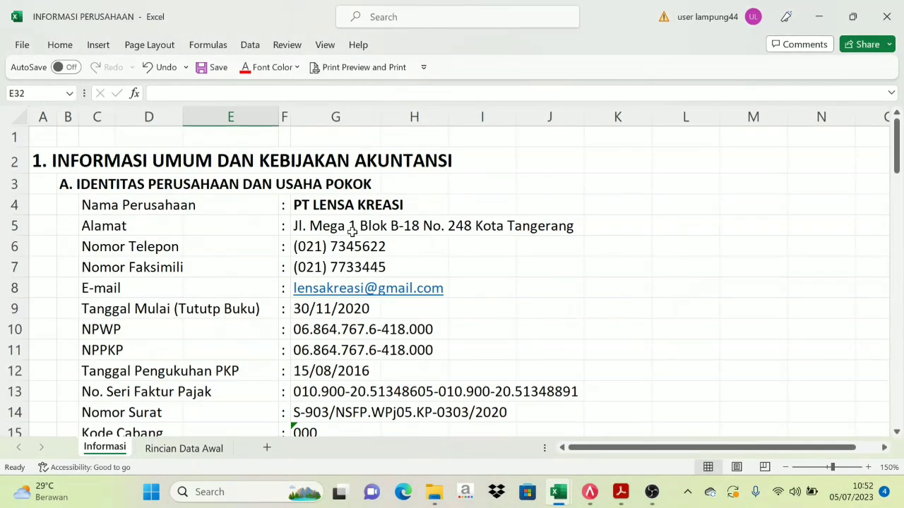
pyautogui.click(589, 492)
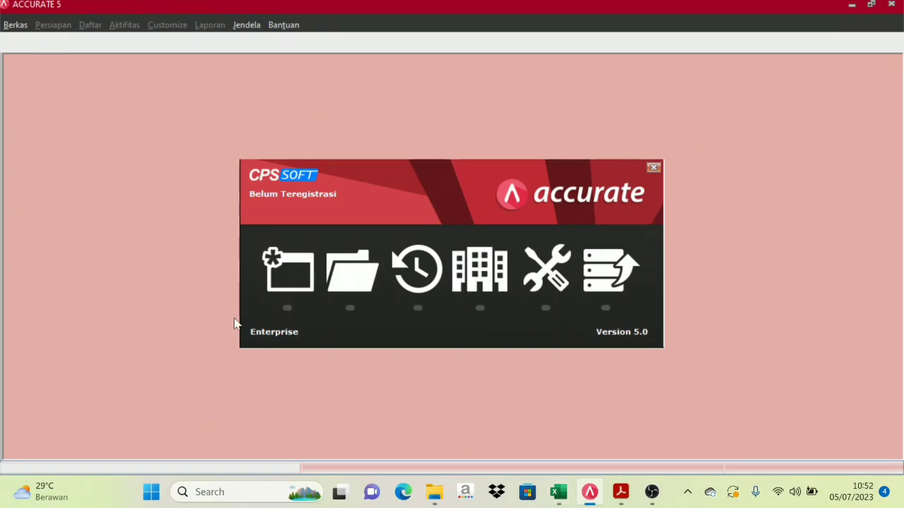
# Start a new company database saved locally as D:\ACCURATE\PT LENSA KREASI.GDB
pyautogui.click(294, 284)
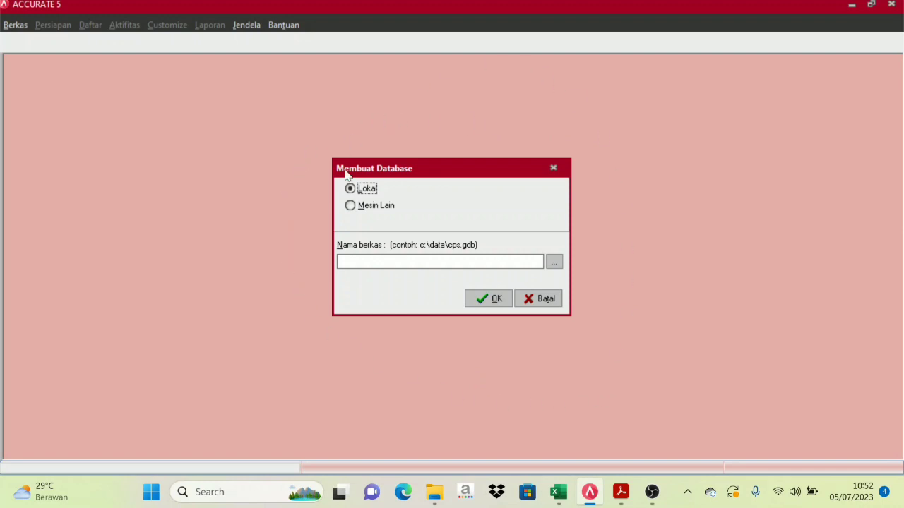
pyautogui.click(555, 263)
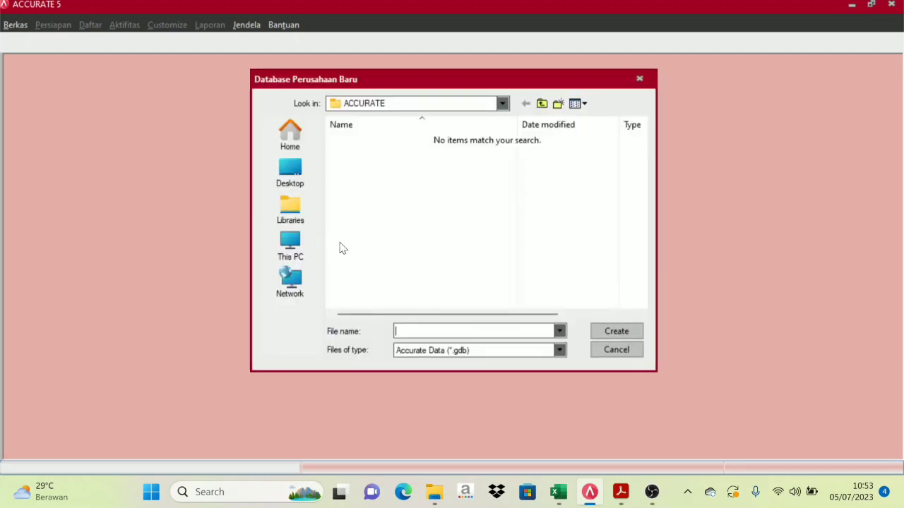
pyautogui.click(299, 252)
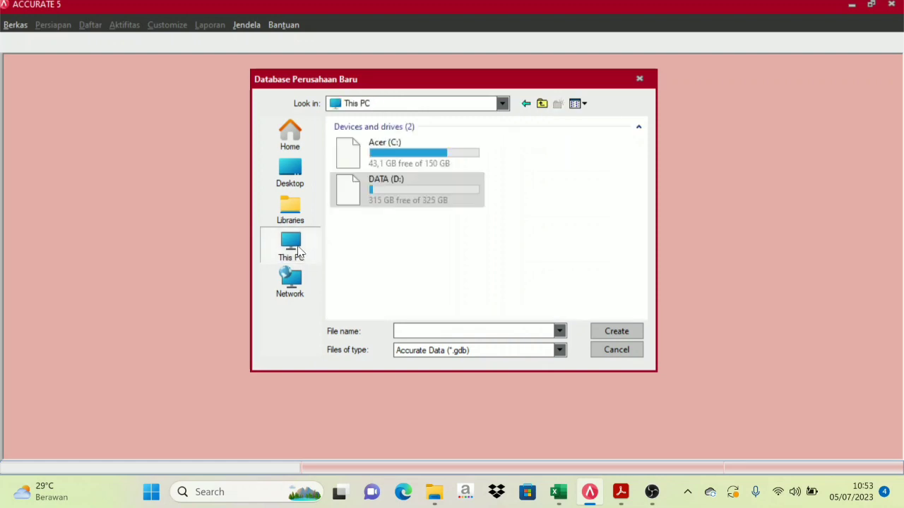
pyautogui.doubleClick(404, 193)
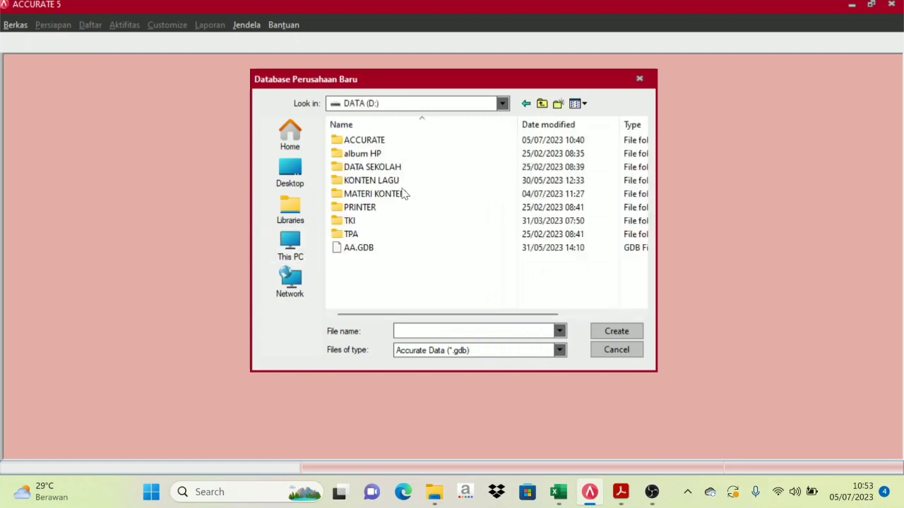
pyautogui.doubleClick(381, 138)
pyautogui.click(442, 331)
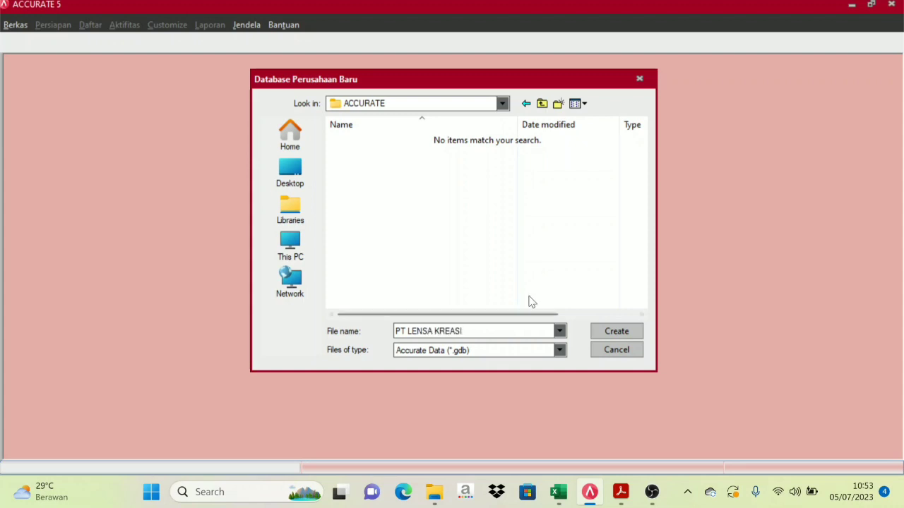
pyautogui.click(616, 332)
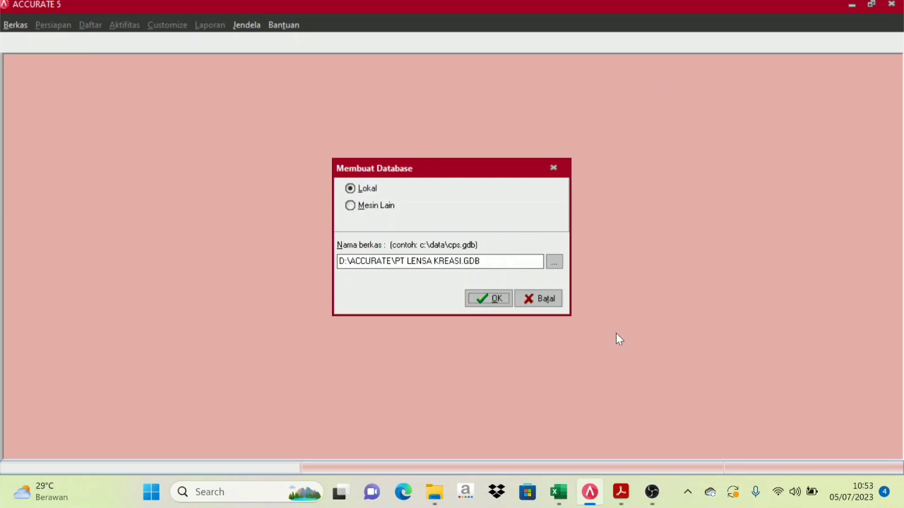
# Create the local database and log in as the supervisor user with its password
pyautogui.click(487, 299)
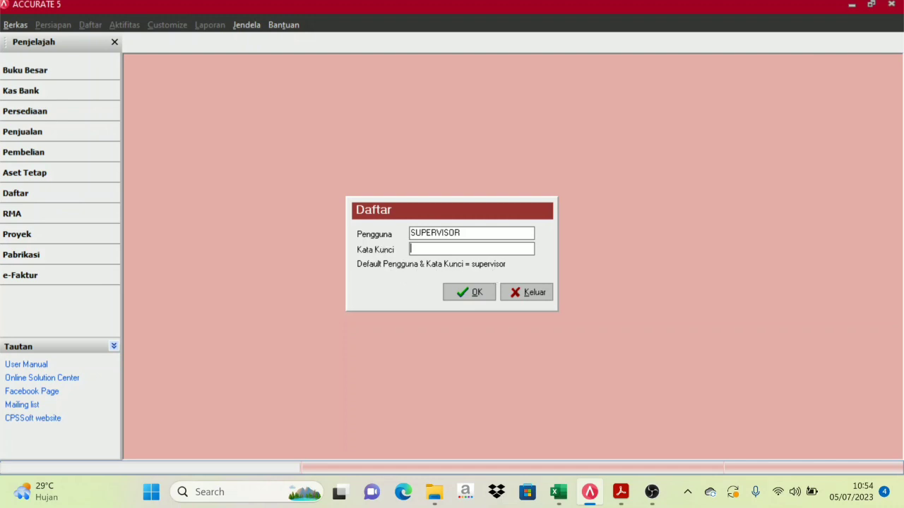
pyautogui.moveTo(462, 233); pyautogui.dragTo(387, 234)
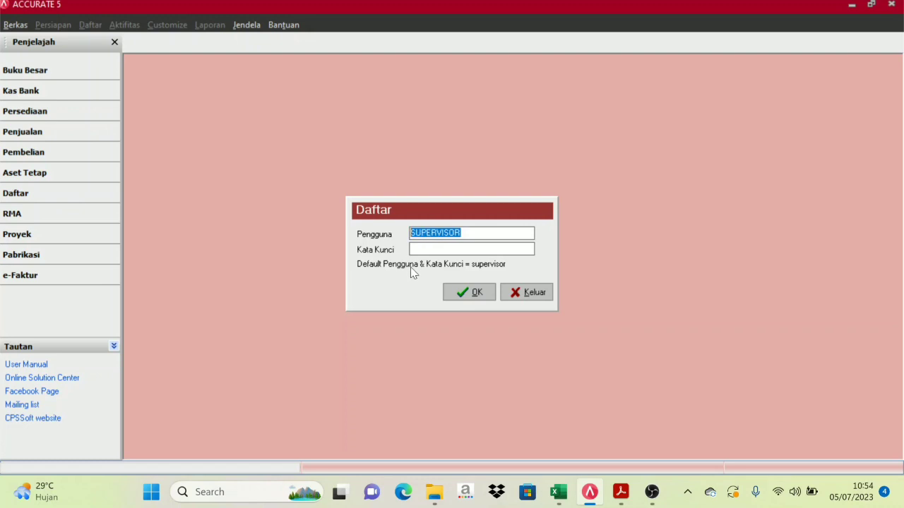
pyautogui.press('Tab')
pyautogui.write('supervisor')
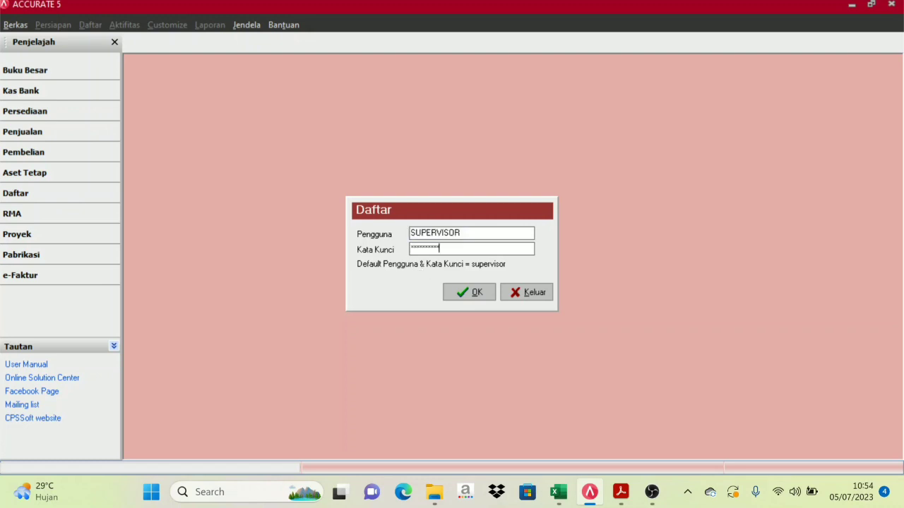
pyautogui.click(473, 292)
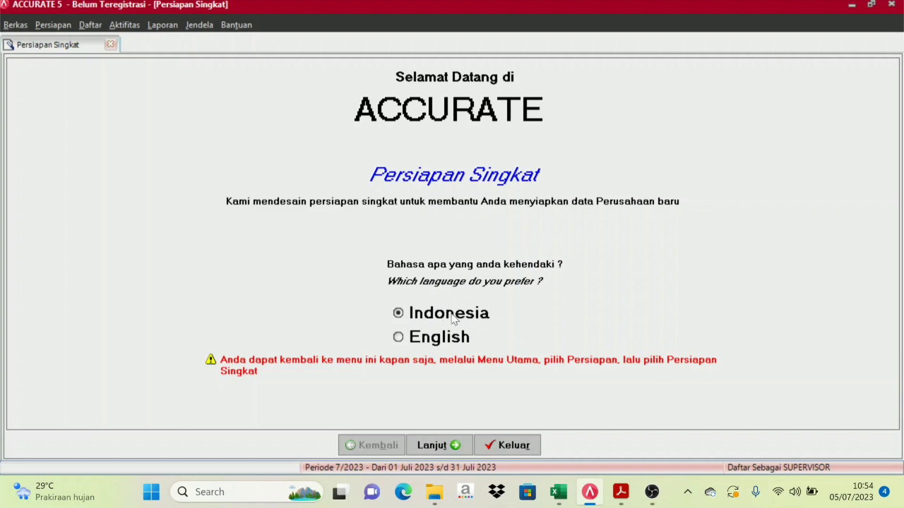
pyautogui.click(407, 338)
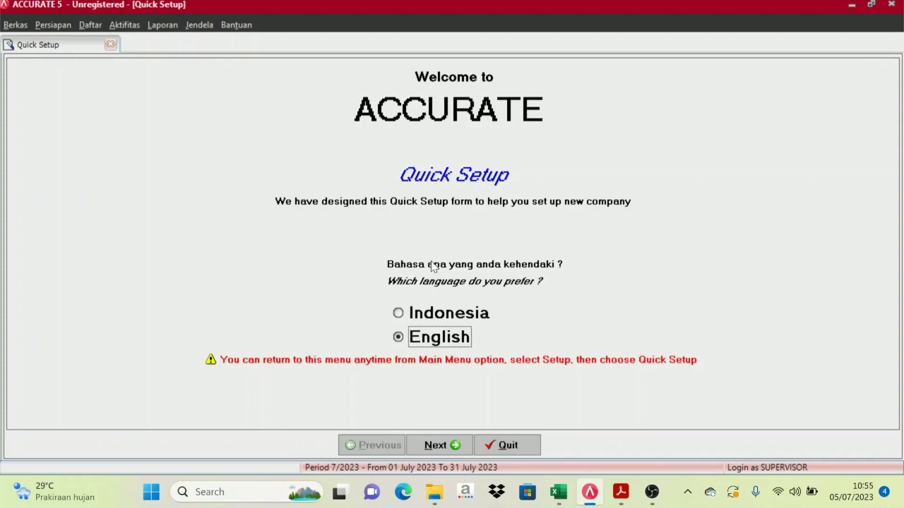
pyautogui.click(402, 315)
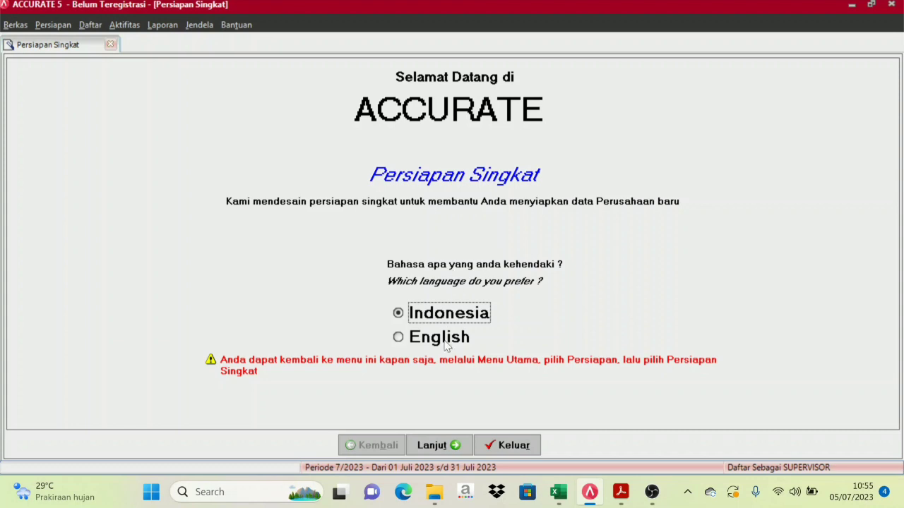
# Advance the wizard to the Tipe Persiapan page, leaving Persiapan Standar selected
pyautogui.click(456, 448)
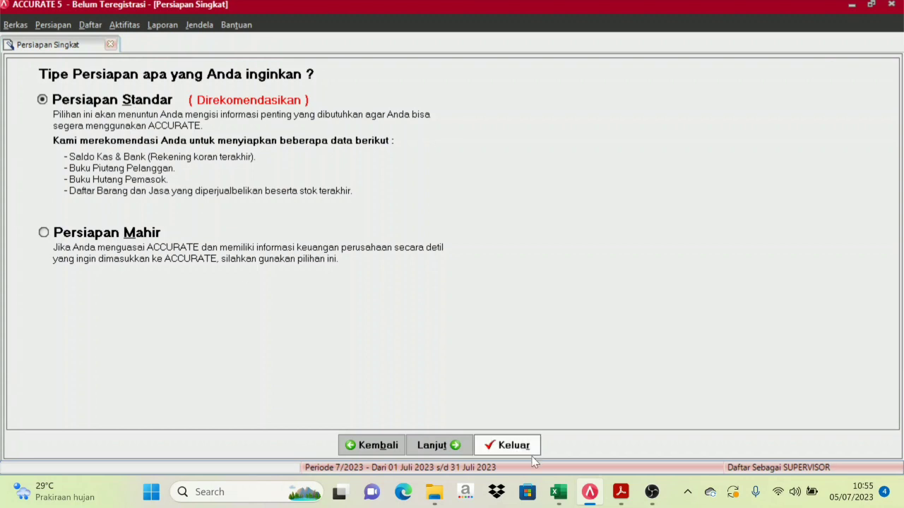
# Bring up the company information workbook and scroll through it
pyautogui.moveTo(559, 501)
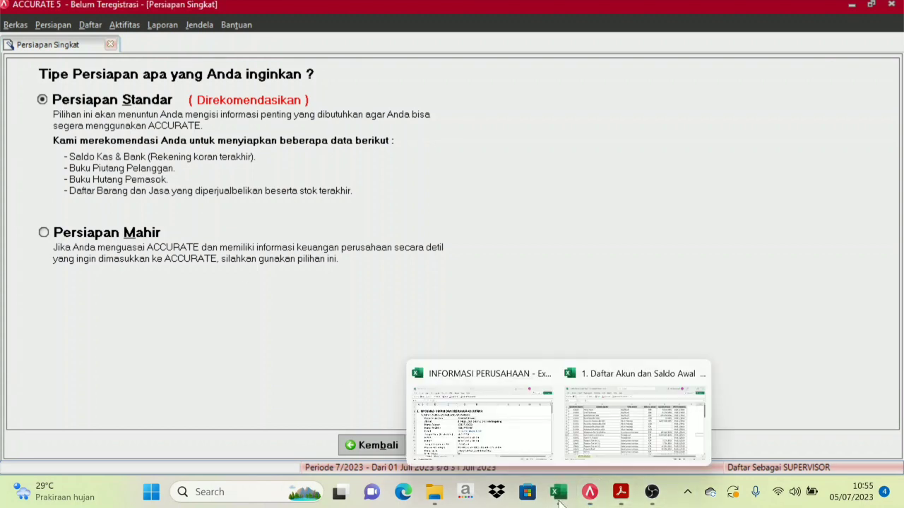
pyautogui.click(489, 430)
pyautogui.scroll(-7, 321, 342)
pyautogui.scroll(7, 322, 342)
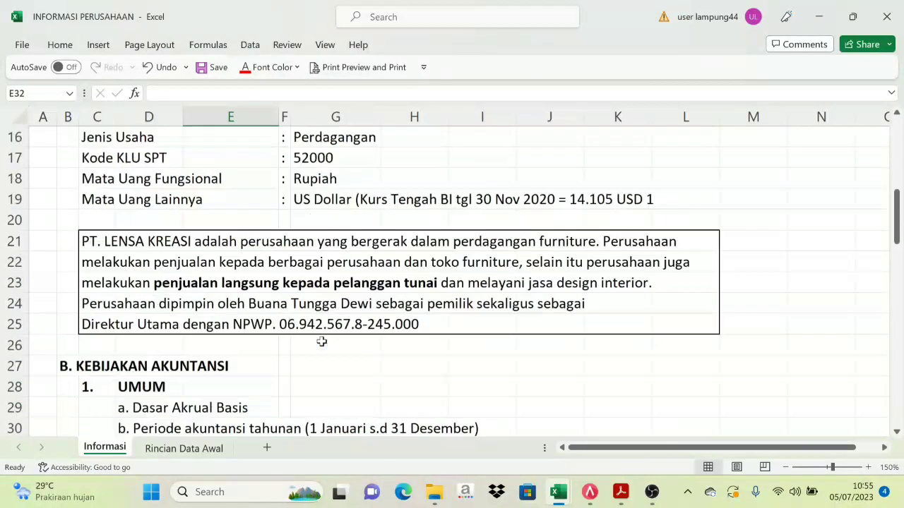
pyautogui.scroll(-7, 321, 342)
pyautogui.scroll(6, 321, 342)
pyautogui.scroll(1, 321, 342)
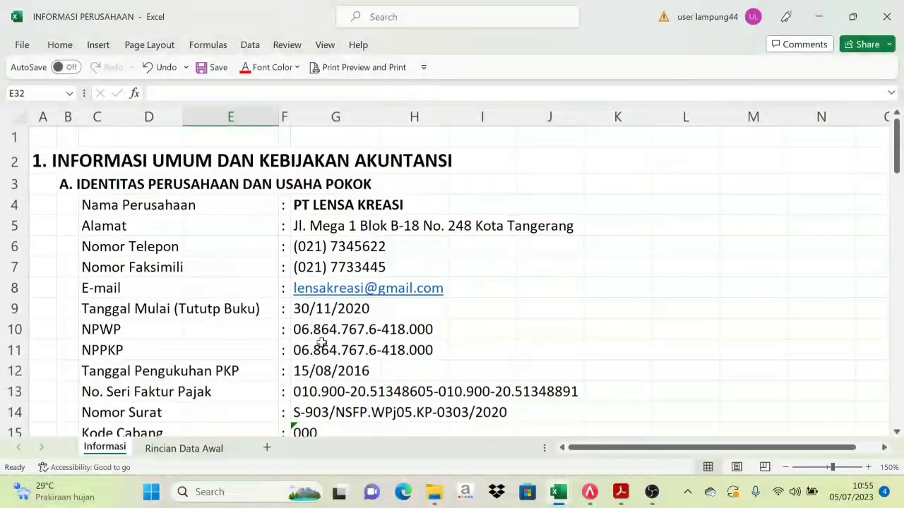
pyautogui.scroll(-8, 322, 342)
pyautogui.scroll(5, 282, 356)
pyautogui.scroll(-1, 516, 425)
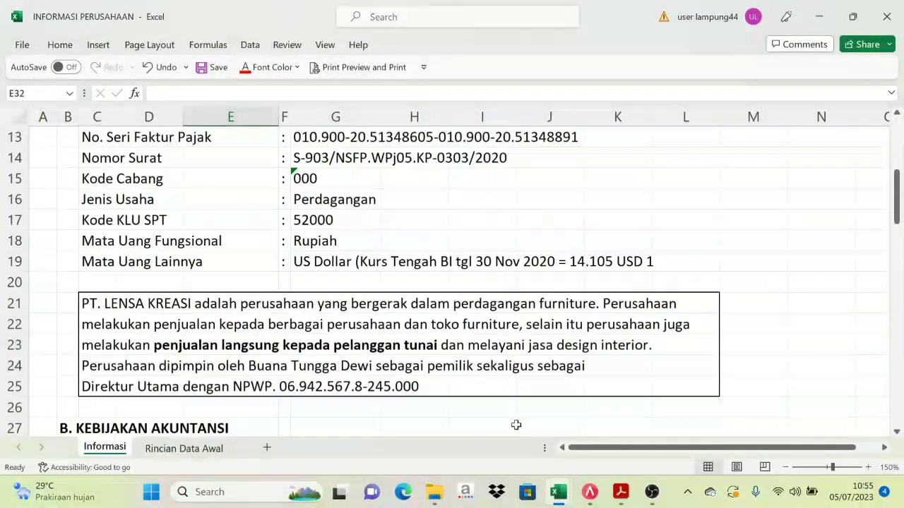
# Review the '1. Daftar Akun dan Saldo Awal' workbook, then return to ACCURATE 5
pyautogui.moveTo(565, 496)
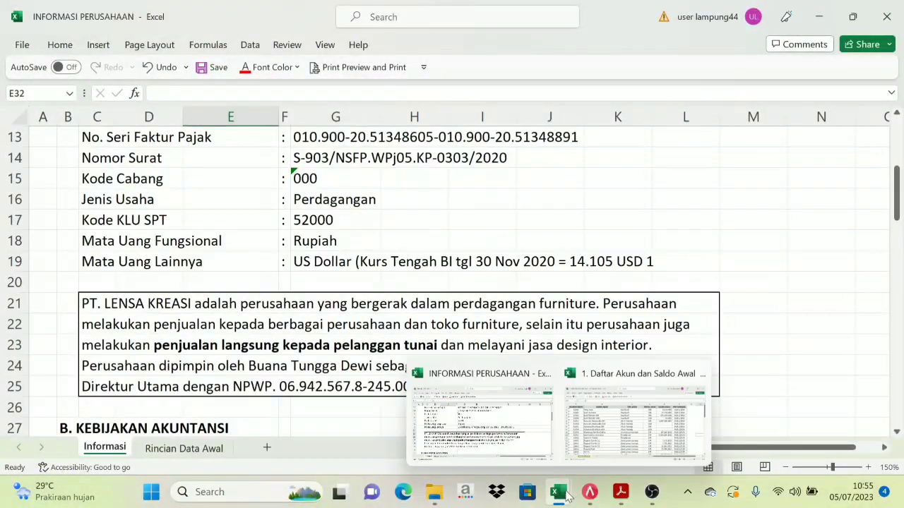
pyautogui.click(632, 442)
pyautogui.scroll(-3, 353, 286)
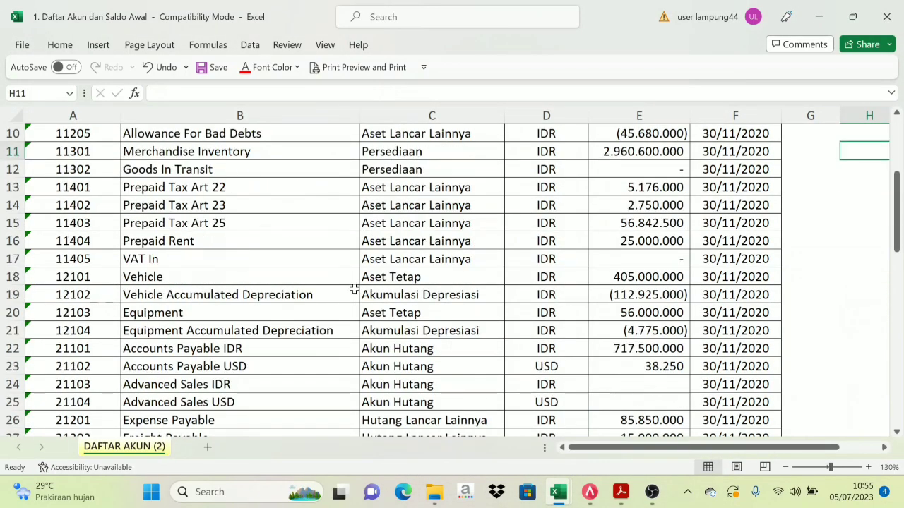
pyautogui.scroll(3, 360, 288)
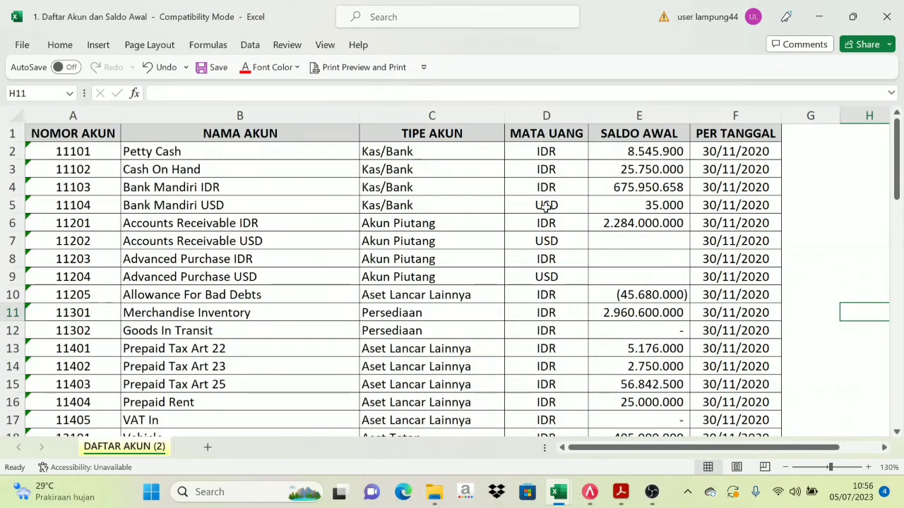
pyautogui.click(591, 500)
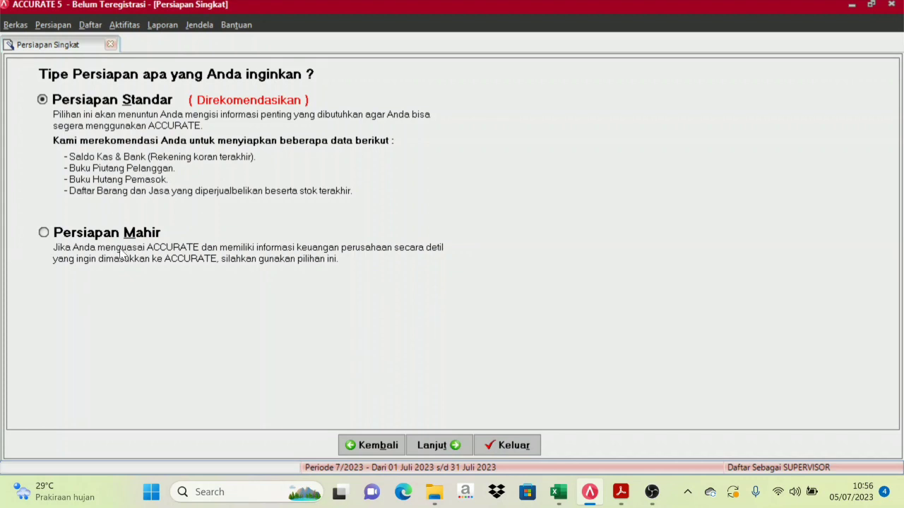
# Choose Persiapan Mahir and advance to the Mata Uang step, 1 of 20
pyautogui.click(43, 233)
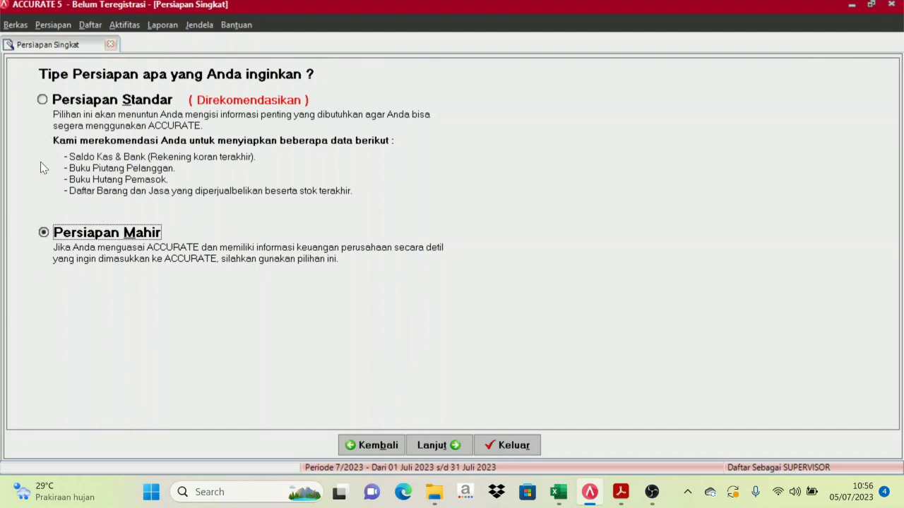
pyautogui.click(457, 452)
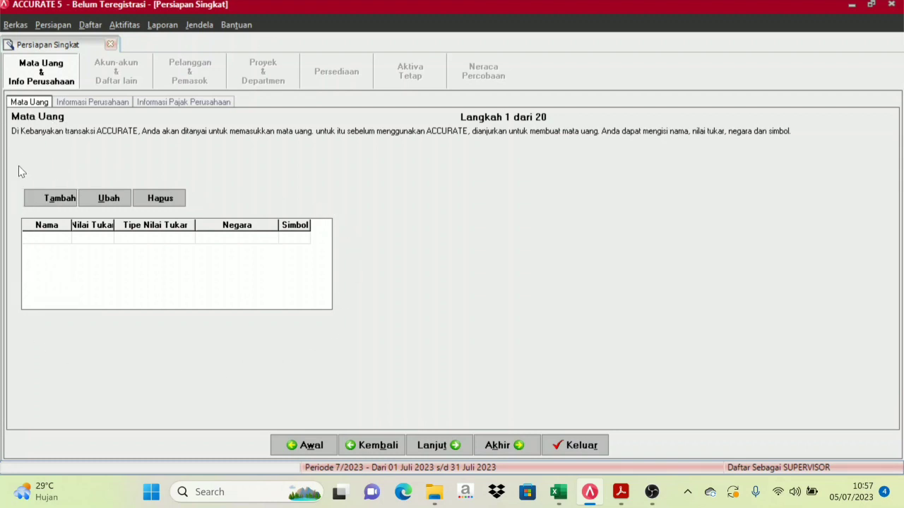
pyautogui.click(56, 198)
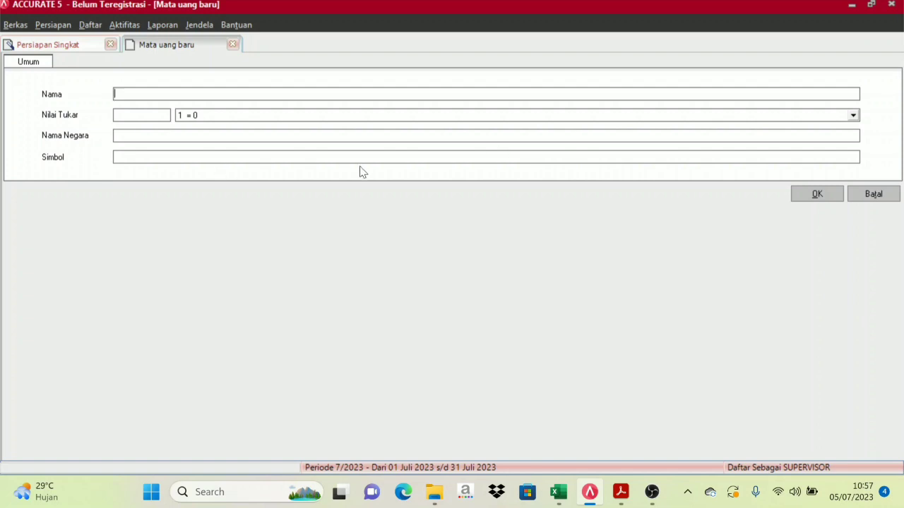
pyautogui.click(887, 197)
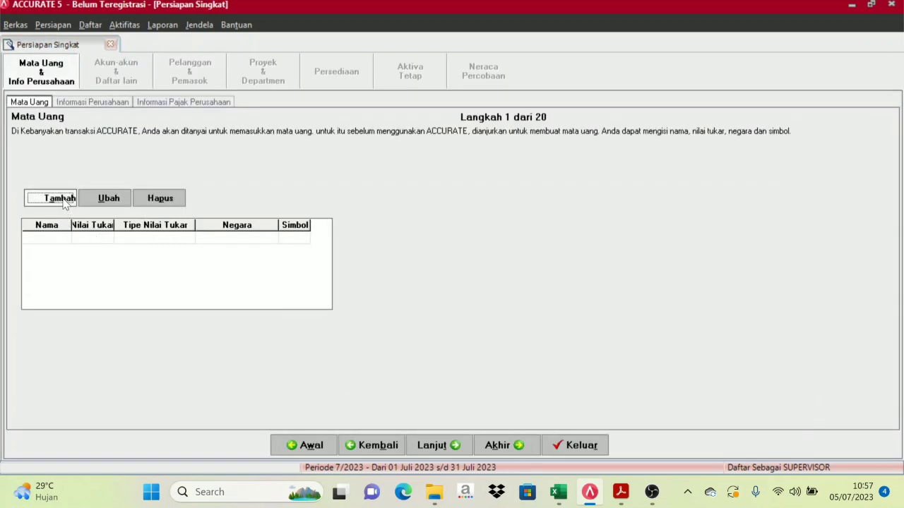
pyautogui.click(44, 243)
pyautogui.moveTo(557, 491)
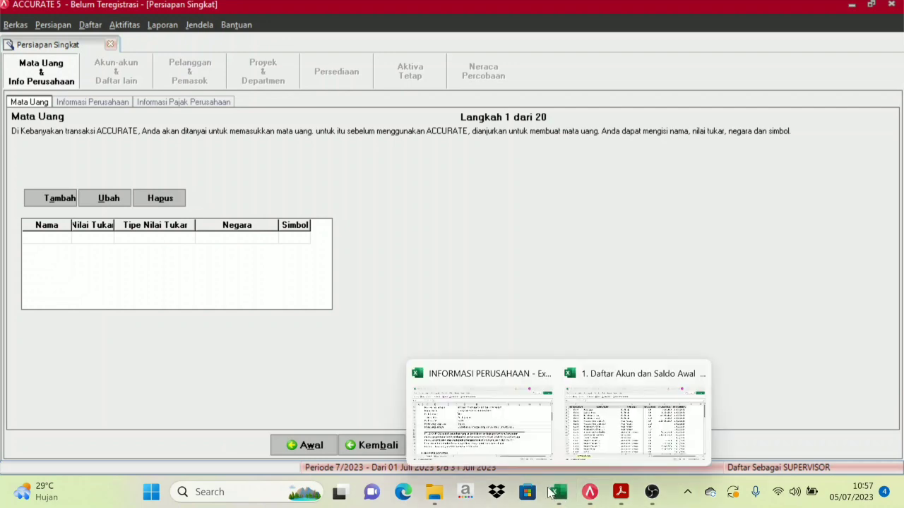
# In the company information workbook, locate the functional currency row showing Rupiah
pyautogui.click(504, 435)
pyautogui.scroll(4, 252, 261)
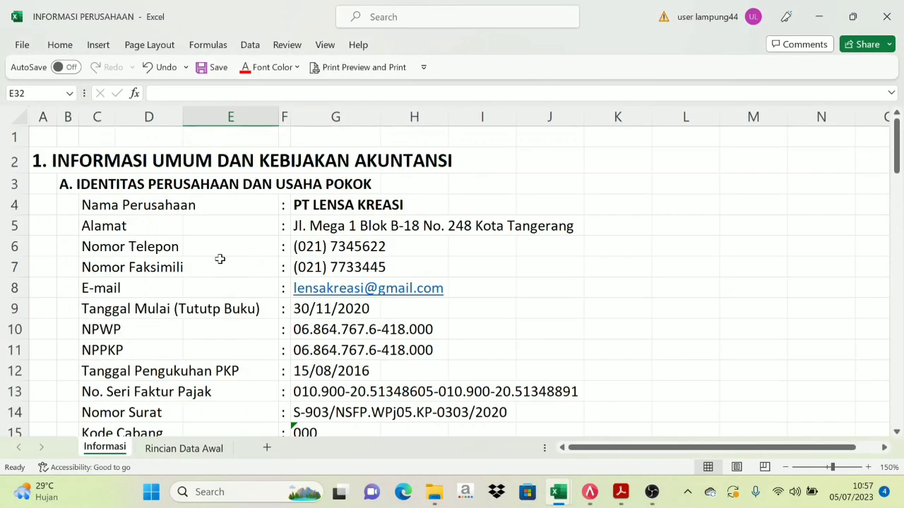
pyautogui.scroll(-1, 221, 273)
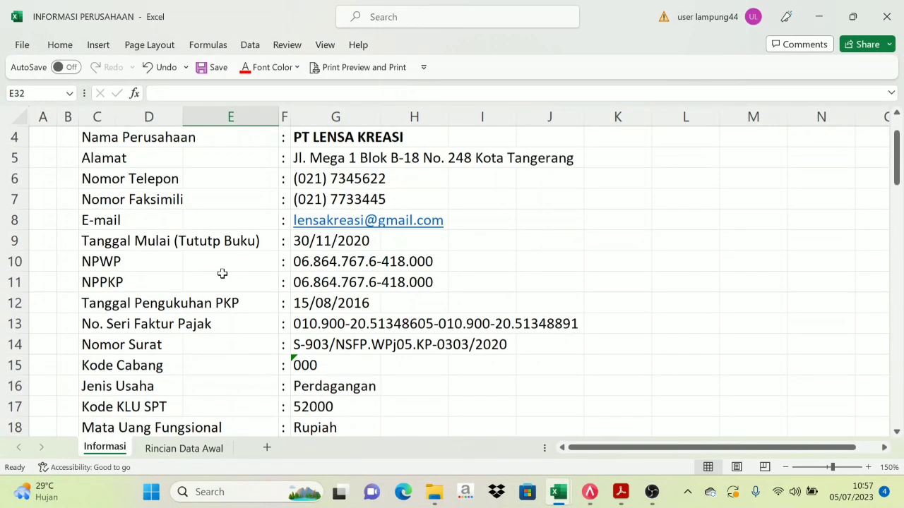
pyautogui.scroll(-1, 205, 314)
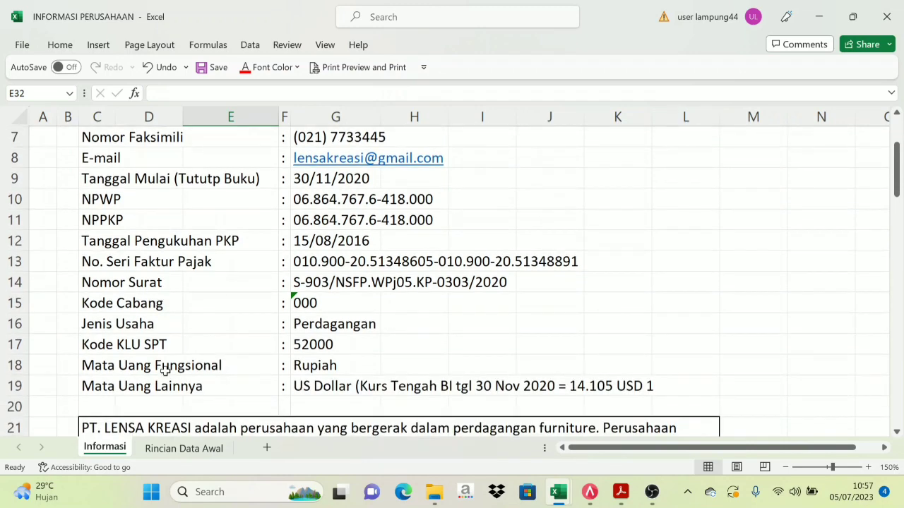
pyautogui.click(142, 372)
pyautogui.click(300, 370)
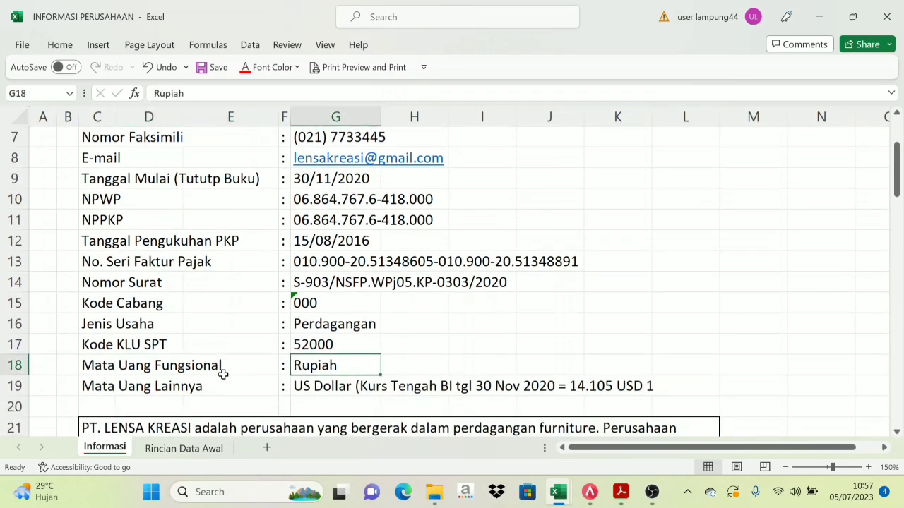
pyautogui.click(135, 385)
pyautogui.click(322, 369)
pyautogui.click(132, 373)
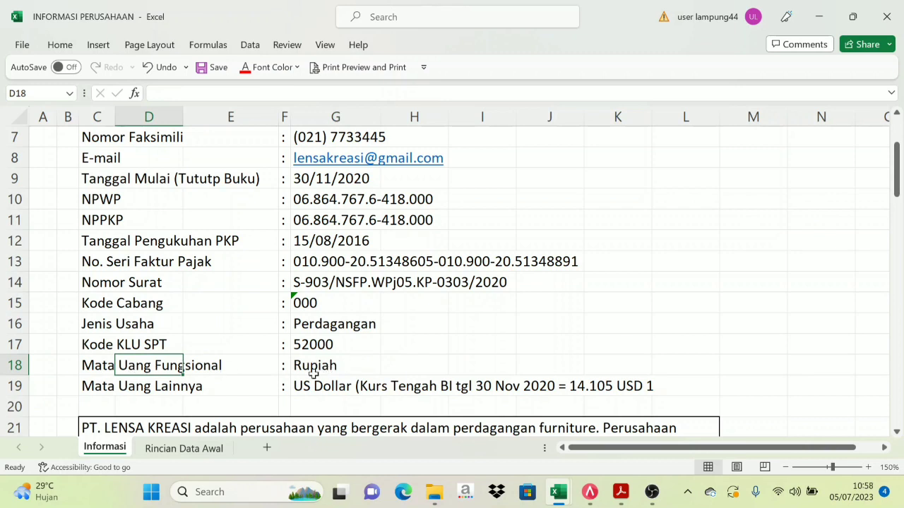
# Compare the US Dollar row at rate 14.105 with Rupiah, then return to ACCURATE 5
pyautogui.click(123, 387)
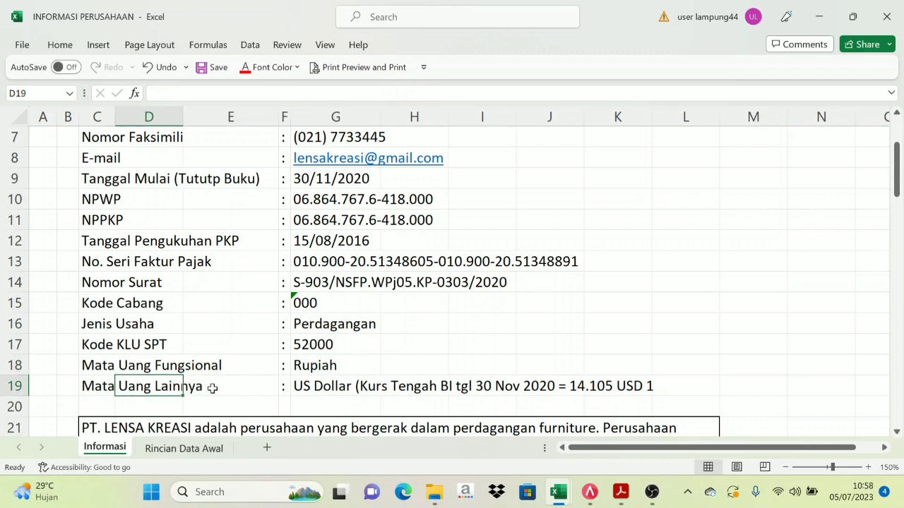
pyautogui.click(354, 387)
pyautogui.click(317, 370)
pyautogui.click(315, 383)
pyautogui.click(313, 369)
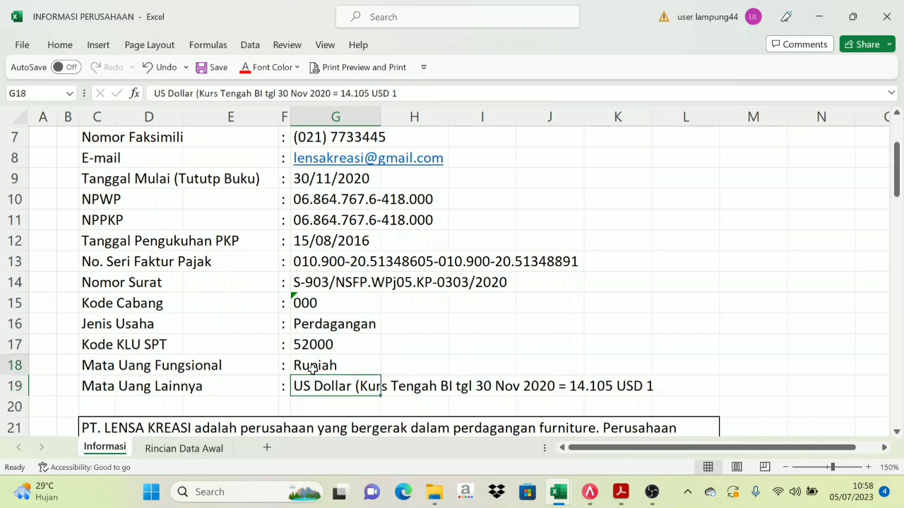
pyautogui.click(312, 386)
pyautogui.click(310, 369)
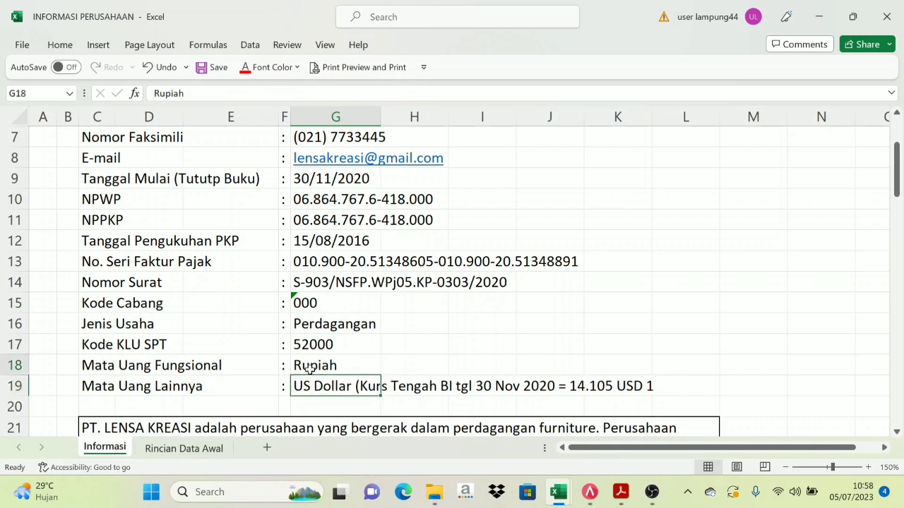
pyautogui.click(311, 385)
pyautogui.click(313, 366)
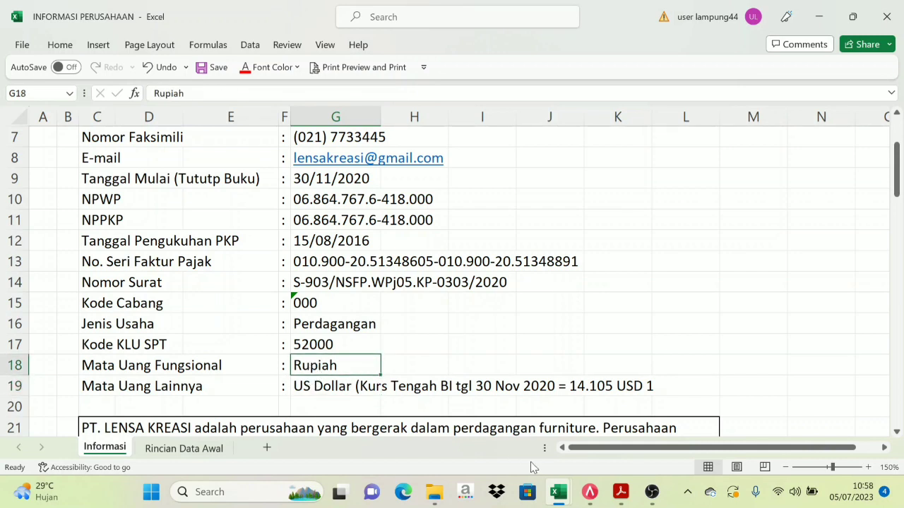
pyautogui.click(589, 492)
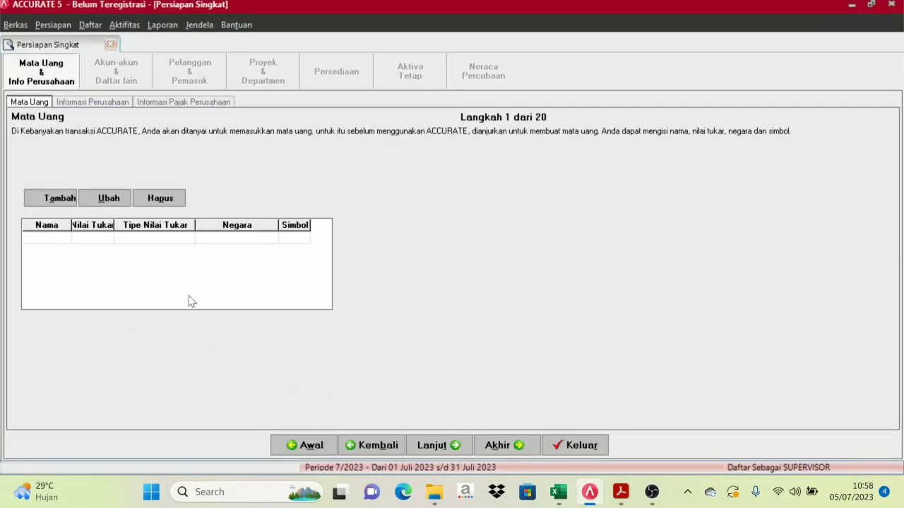
# Add currency RUPIAH with rate 1, country INDONESIA and symbol Rp, starting a new row
pyautogui.write('RUPIAH')
pyautogui.press('Tab')
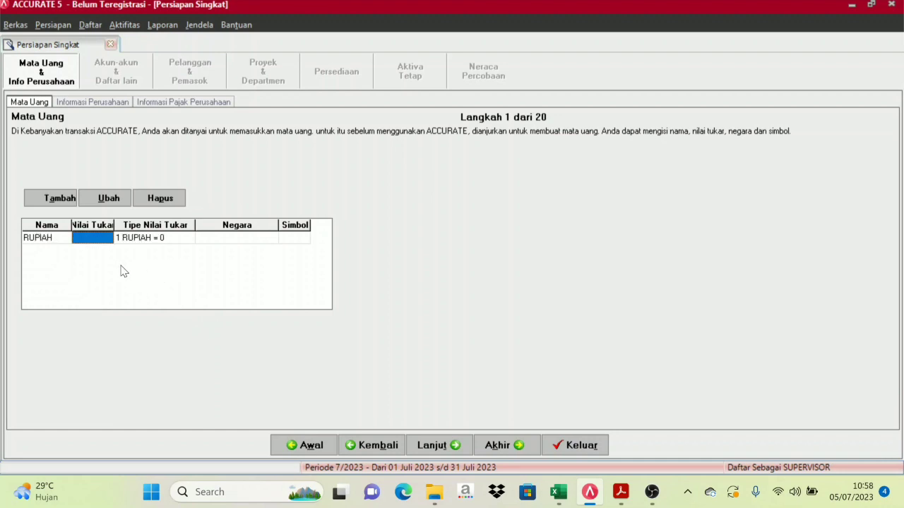
pyautogui.write('1')
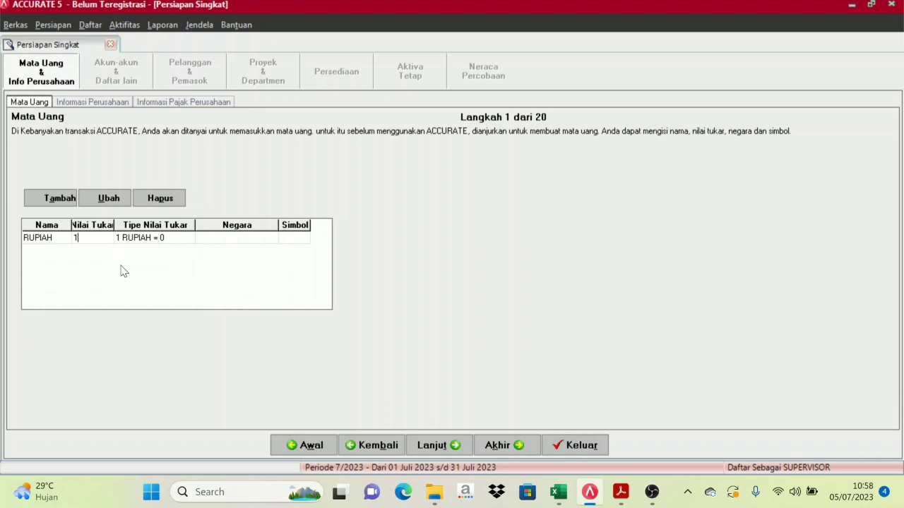
pyautogui.press('Tab')
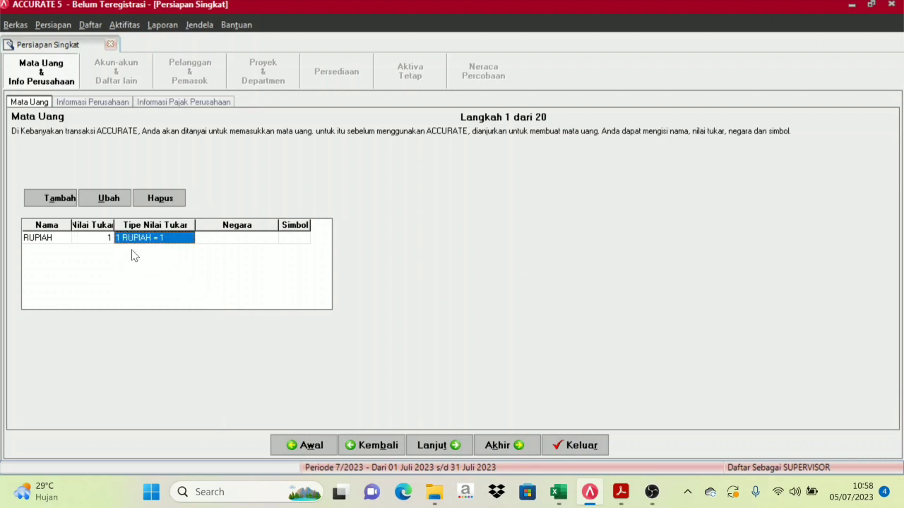
pyautogui.click(274, 243)
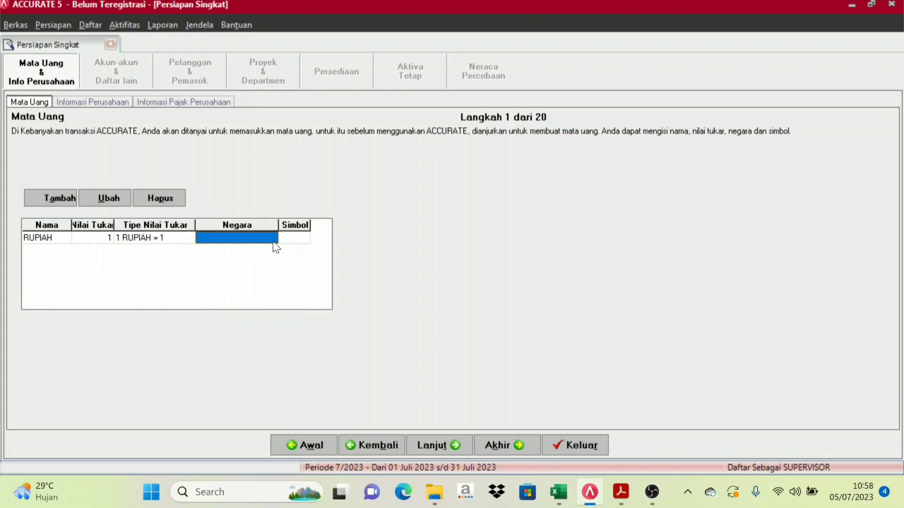
pyautogui.write('INDONESIA')
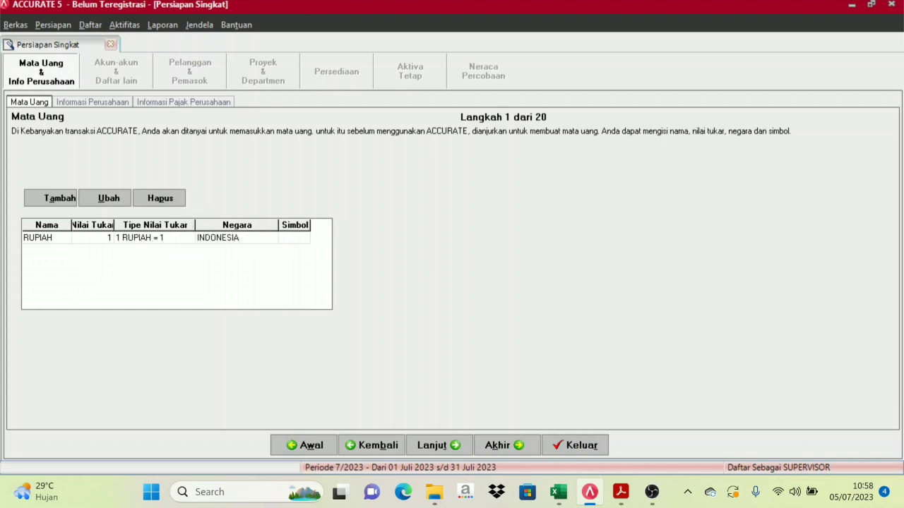
pyautogui.press('Tab')
pyautogui.write('Rp')
pyautogui.press('Return')
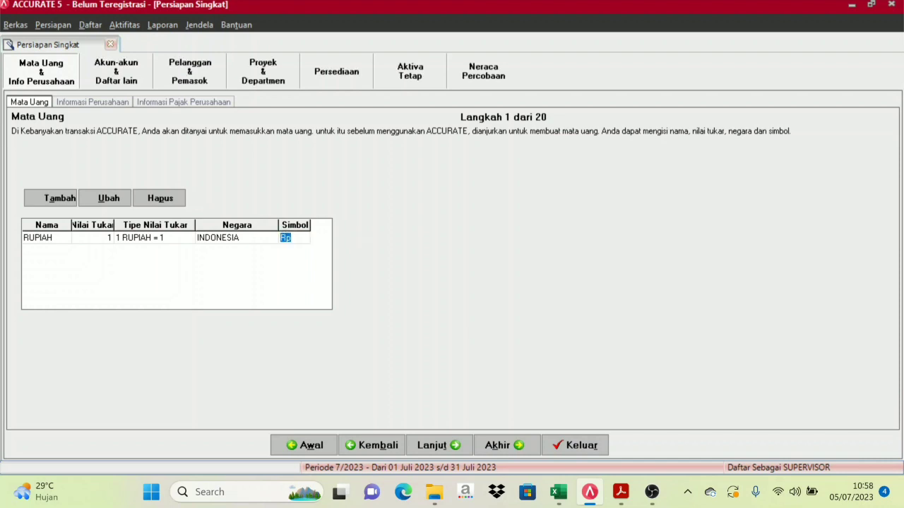
pyautogui.press('Return')
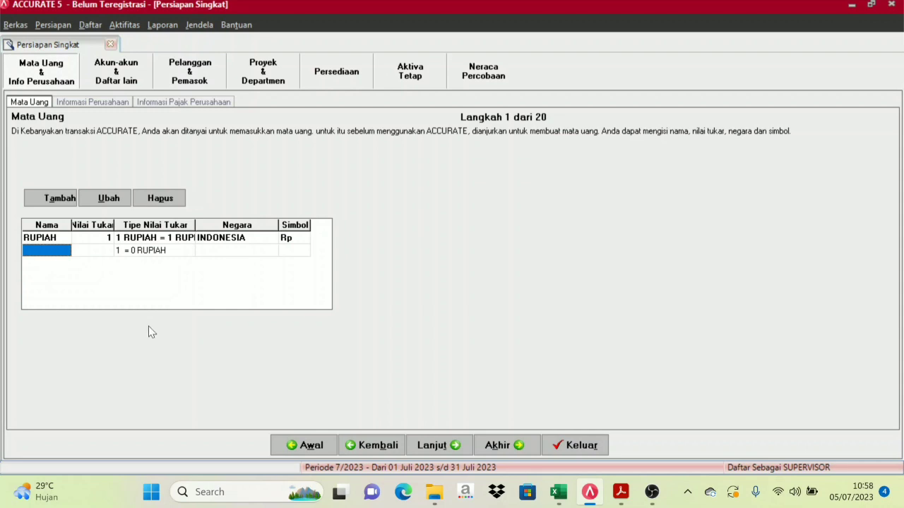
# Add the US DOLLAR currency and look up its details in the company workbook
pyautogui.write('us')
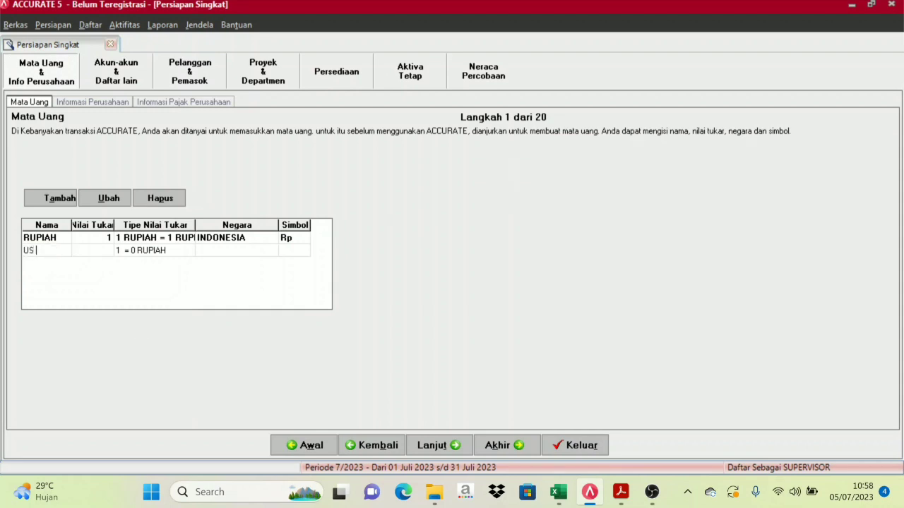
pyautogui.press('Return')
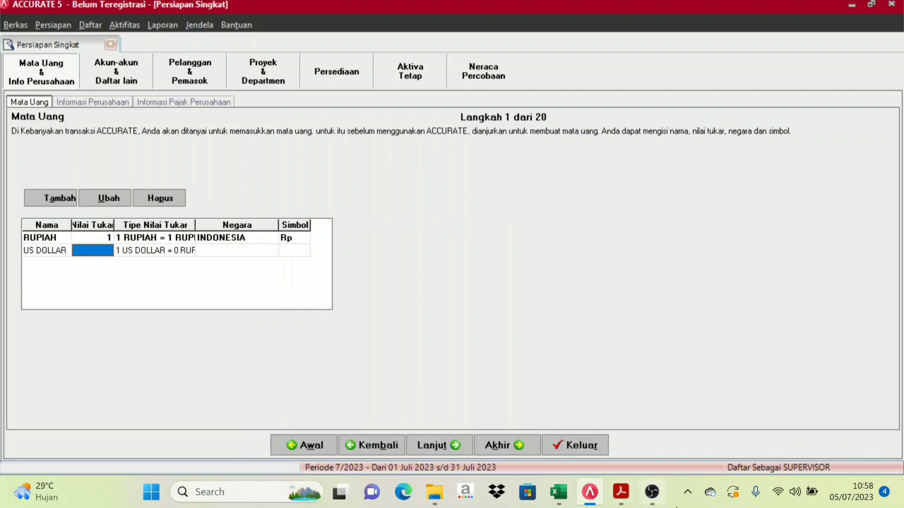
pyautogui.moveTo(557, 493)
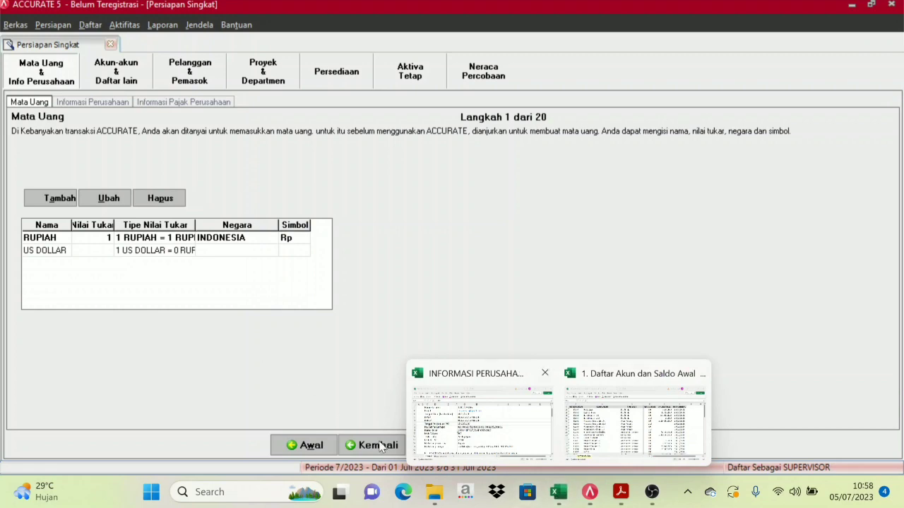
pyautogui.click(472, 421)
pyautogui.scroll(-1, 325, 371)
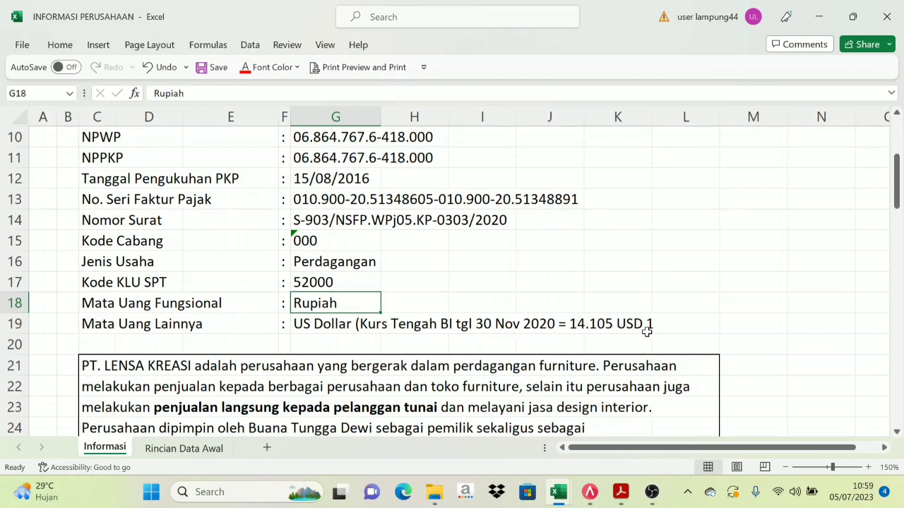
pyautogui.moveTo(634, 486)
pyautogui.moveTo(596, 503)
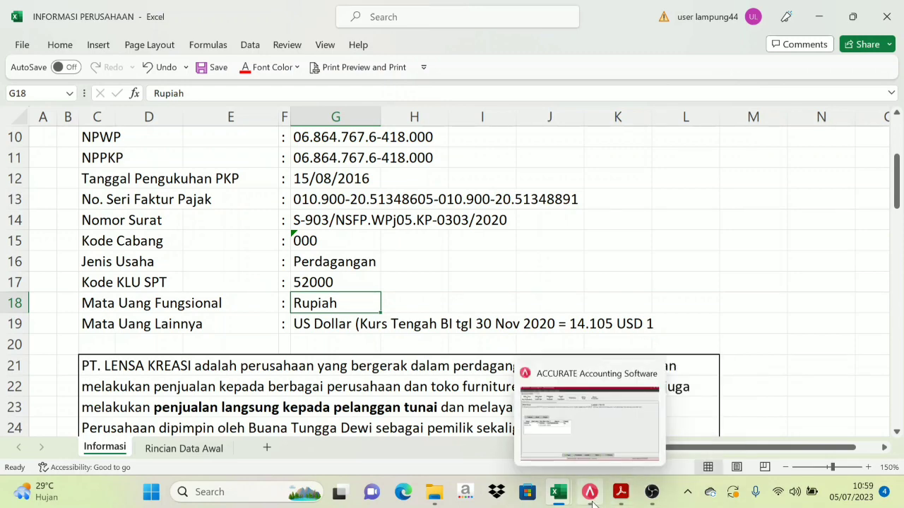
pyautogui.click(592, 501)
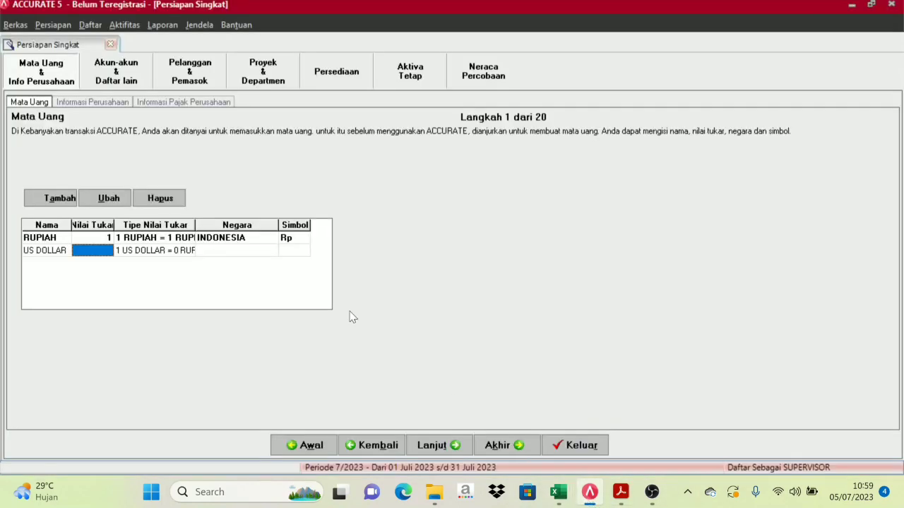
# Give US DOLLAR exchange rate 14.105, country AMERIKA SERIKAT and symbol USD
pyautogui.write('14105')
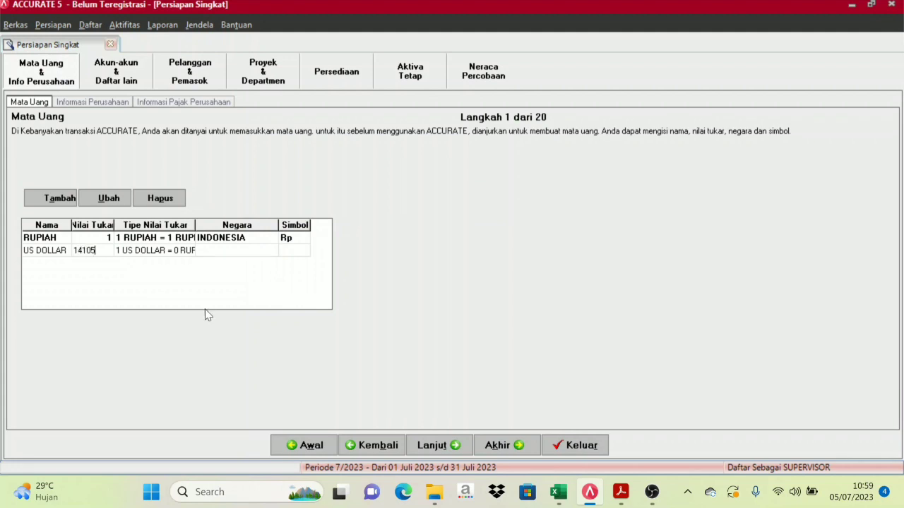
pyautogui.write('4.105')
pyautogui.press('Tab')
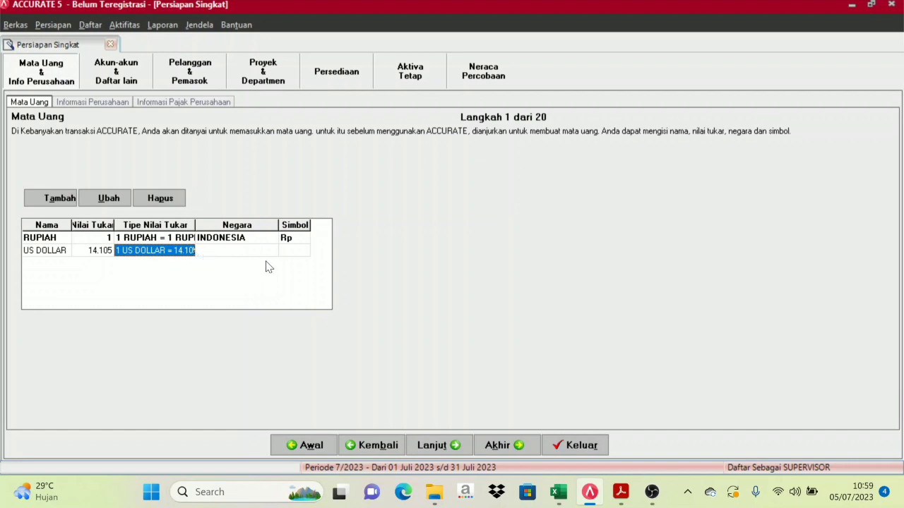
pyautogui.press('Tab')
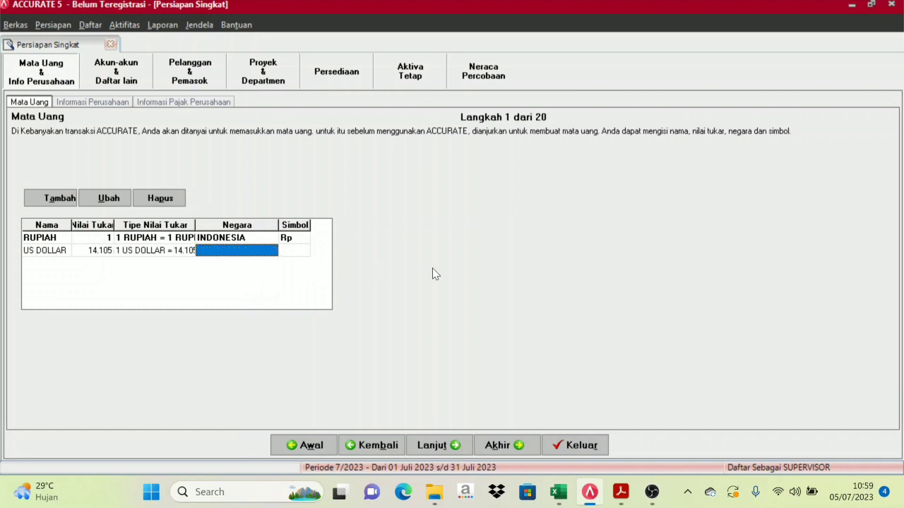
pyautogui.write('AMERIKA SERI')
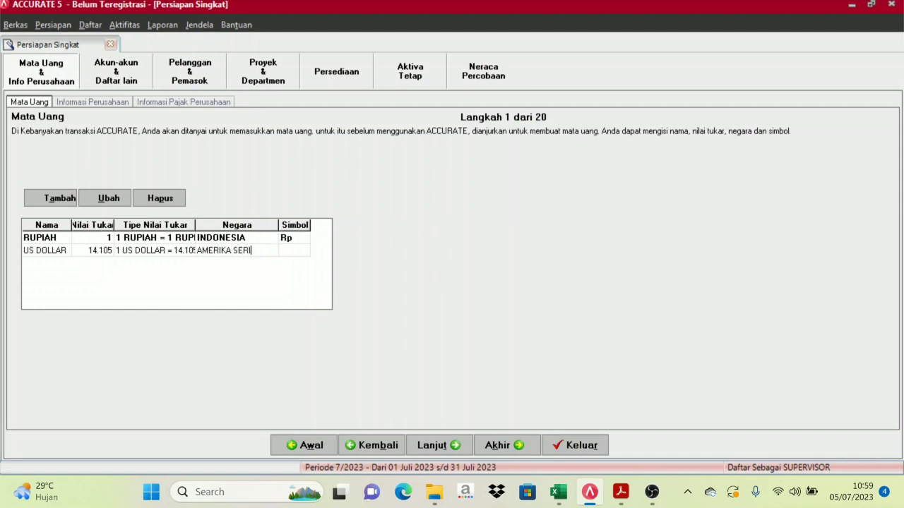
pyautogui.write('KAT')
pyautogui.press('Tab')
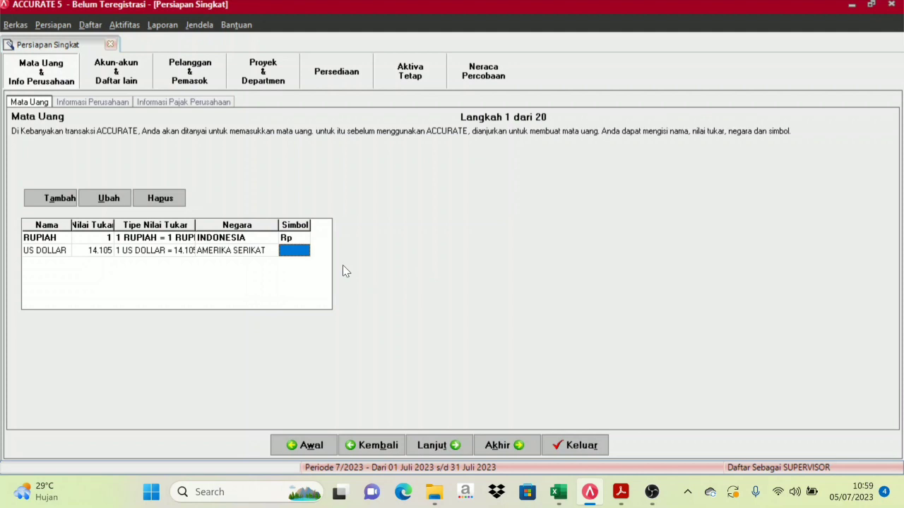
pyautogui.write('usd')
pyautogui.write('U')
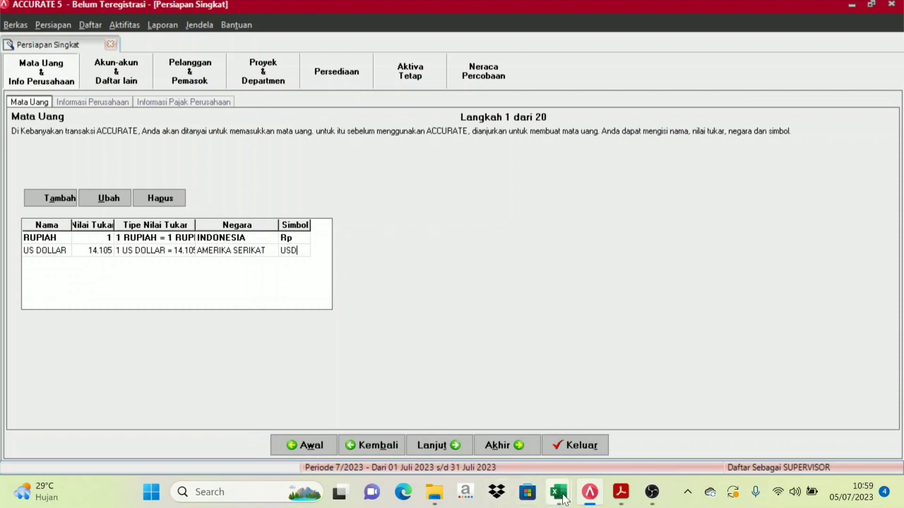
pyautogui.moveTo(558, 492)
pyautogui.click(473, 418)
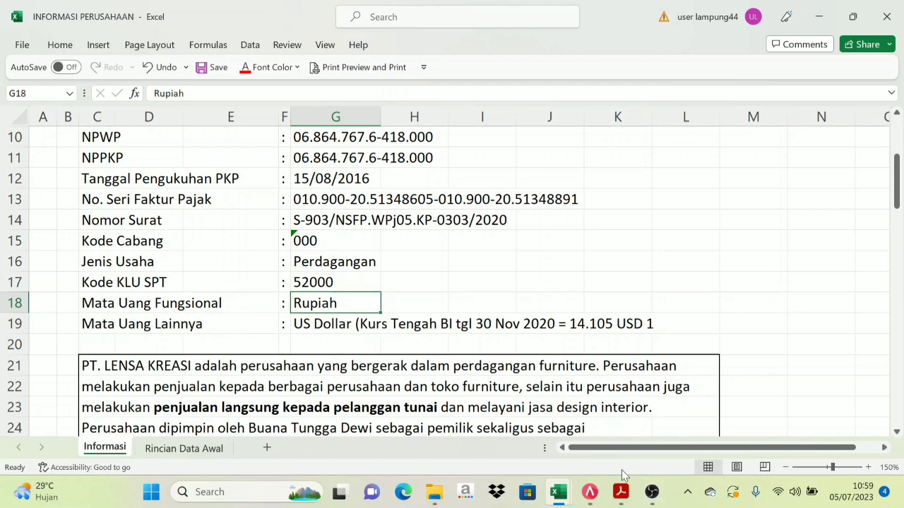
pyautogui.click(588, 498)
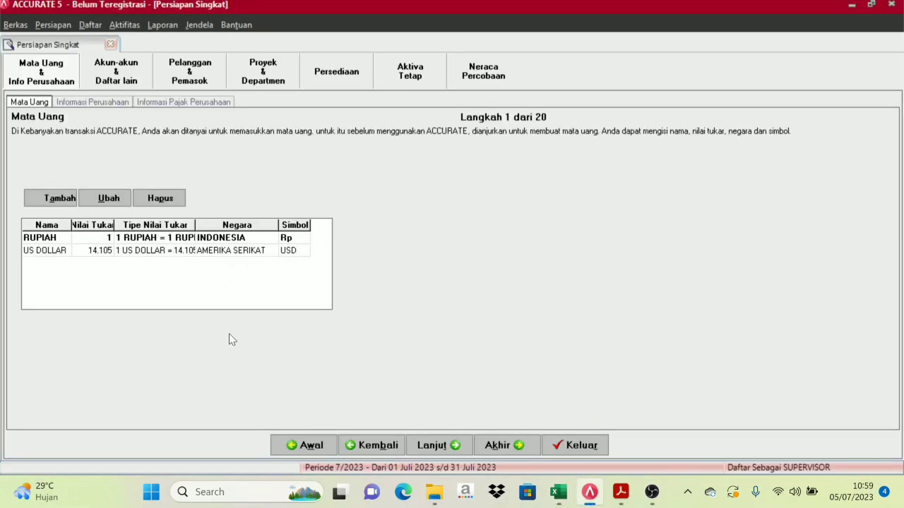
# Commit the USD symbol and advance the wizard to step 2, company period information
pyautogui.press('Return')
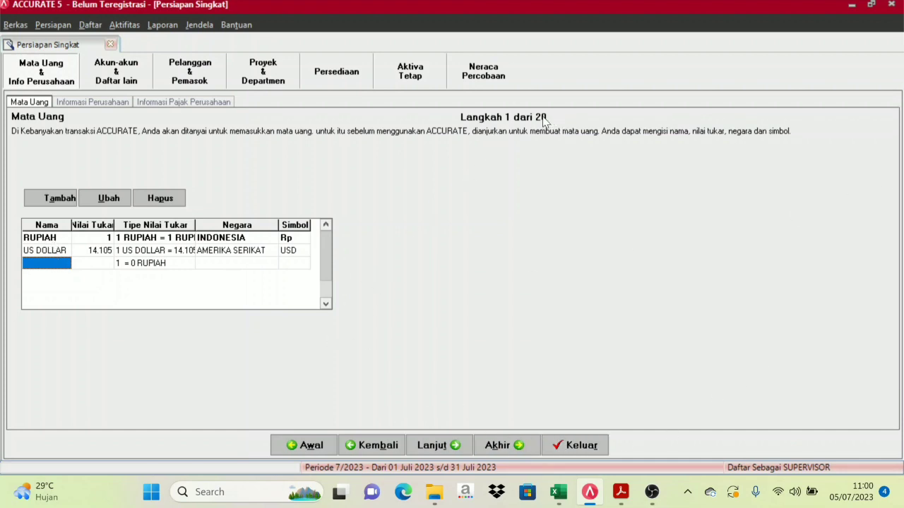
pyautogui.click(452, 446)
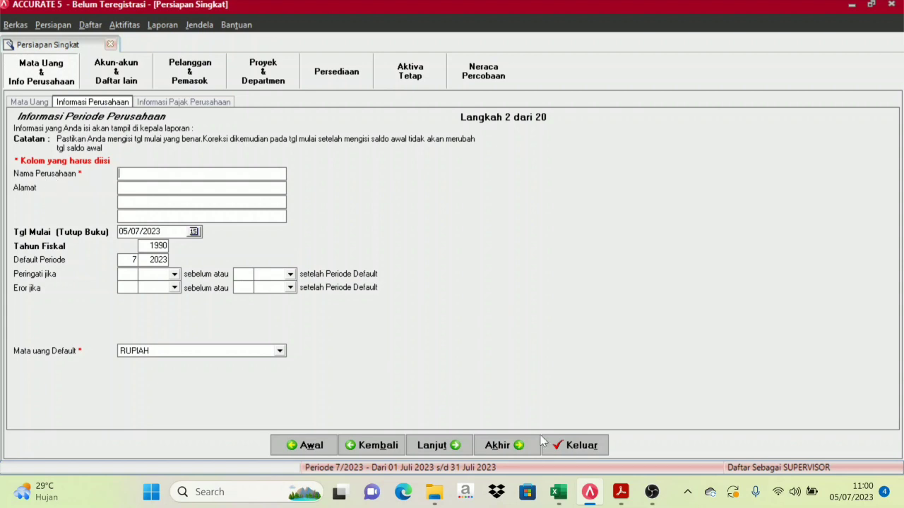
# Copy the company name PT LENSA KREASI from cell G4 into Nama Perusahaan
pyautogui.moveTo(558, 492)
pyautogui.click(499, 408)
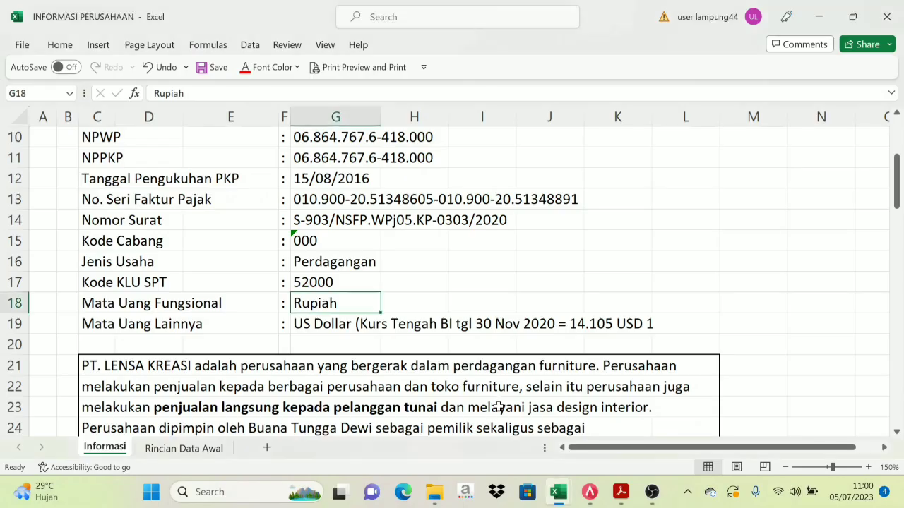
pyautogui.scroll(3, 396, 206)
pyautogui.click(362, 202)
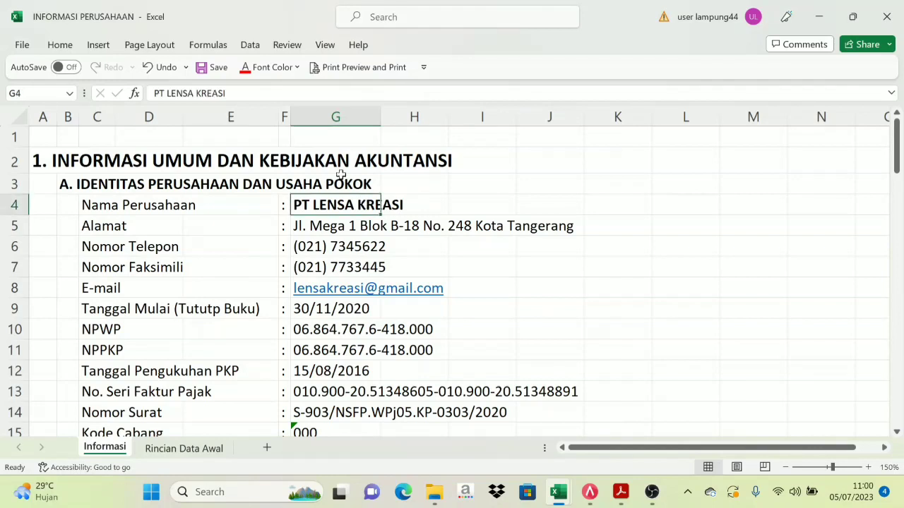
pyautogui.moveTo(228, 94); pyautogui.dragTo(140, 104)
pyautogui.hotkey('ctrl', 'c')
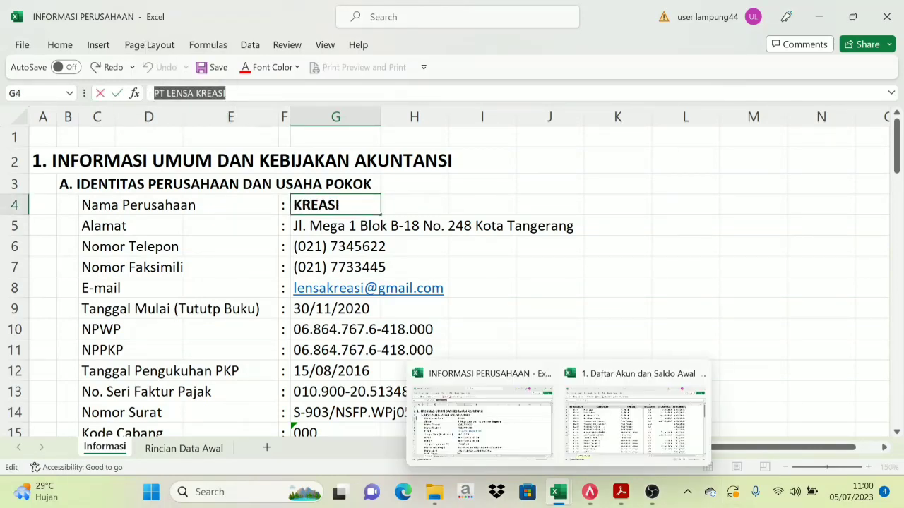
pyautogui.click(590, 492)
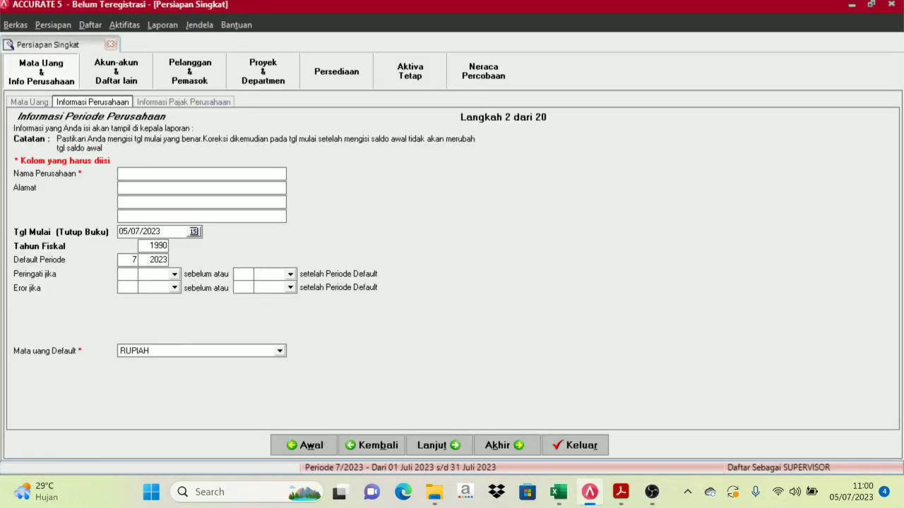
pyautogui.hotkey('ctrl', 'v')
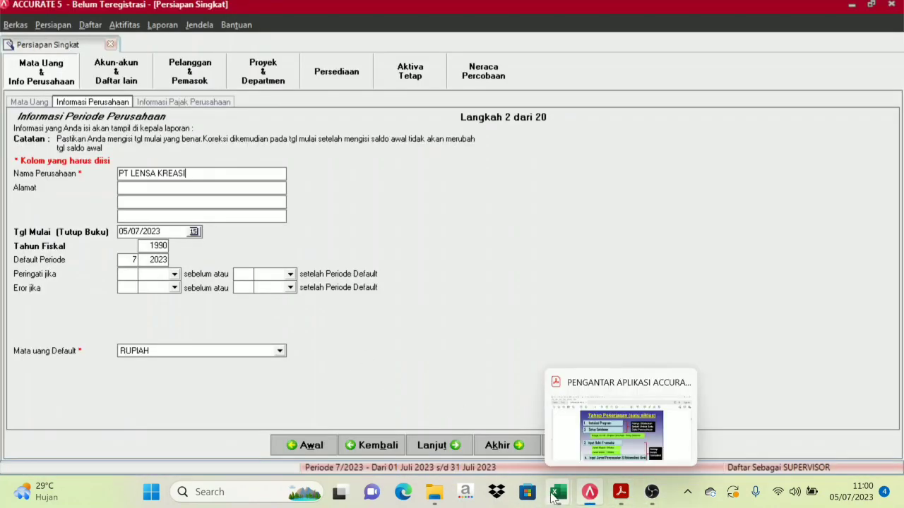
# Fill in Alamat with the company address copied from cell G5
pyautogui.moveTo(558, 493)
pyautogui.click(533, 459)
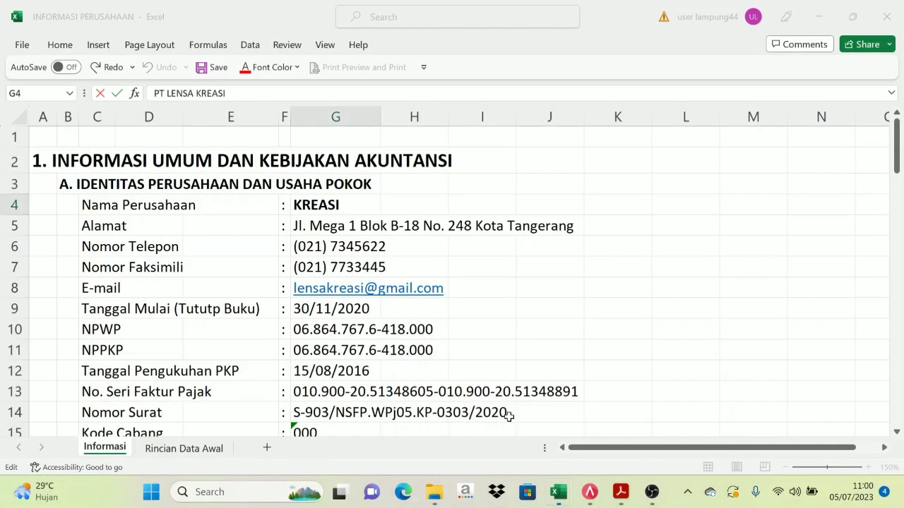
pyautogui.click(301, 224)
pyautogui.moveTo(345, 93); pyautogui.dragTo(126, 96)
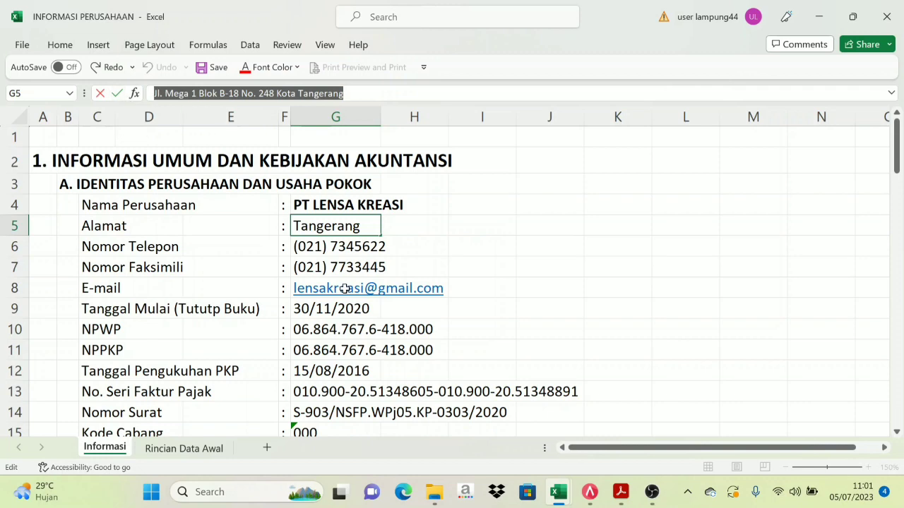
pyautogui.click(591, 498)
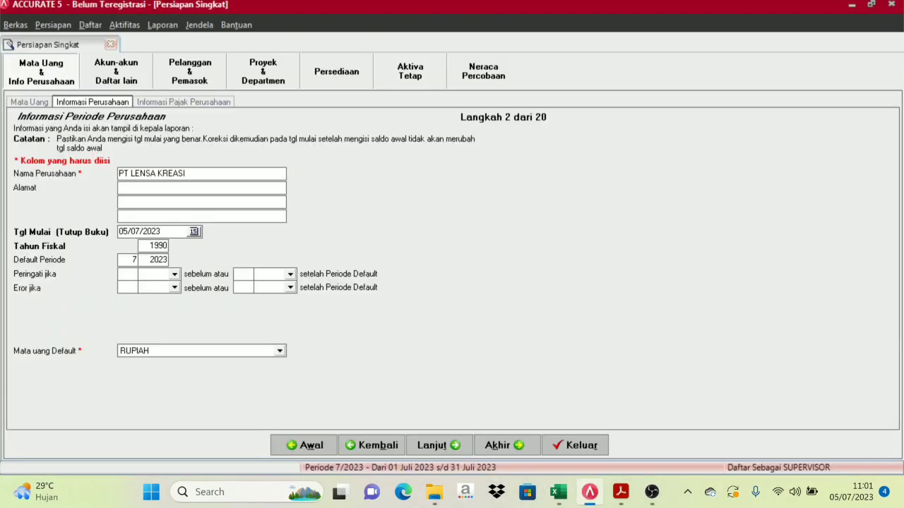
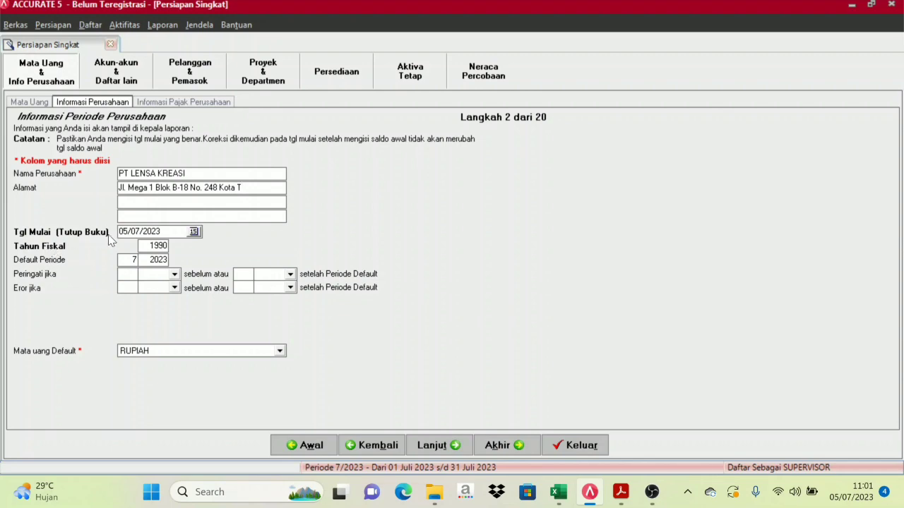
# Recheck the workbook and select the current start date for replacement
pyautogui.moveTo(558, 492)
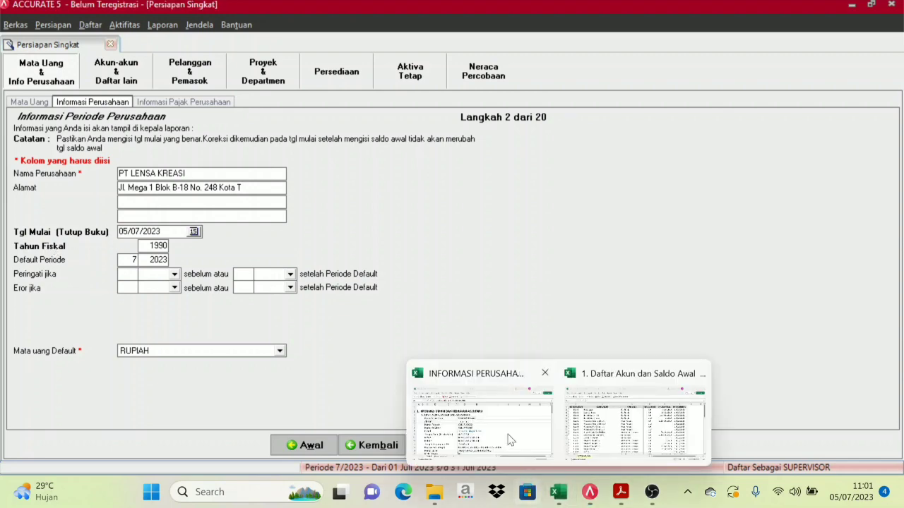
pyautogui.click(459, 385)
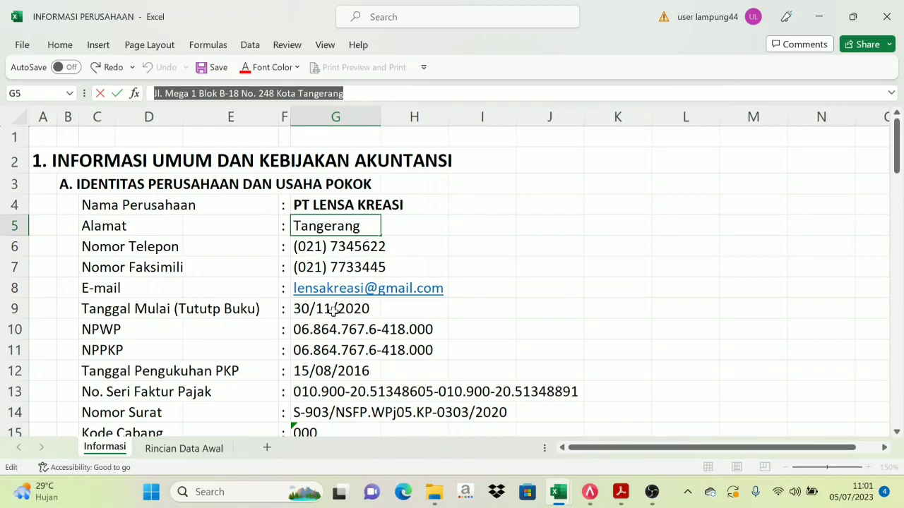
pyautogui.click(590, 493)
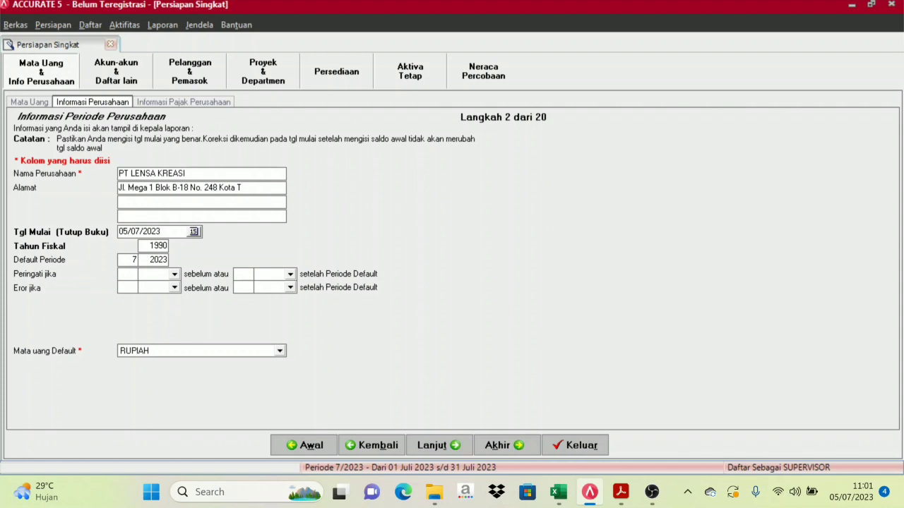
pyautogui.moveTo(165, 233); pyautogui.dragTo(110, 233)
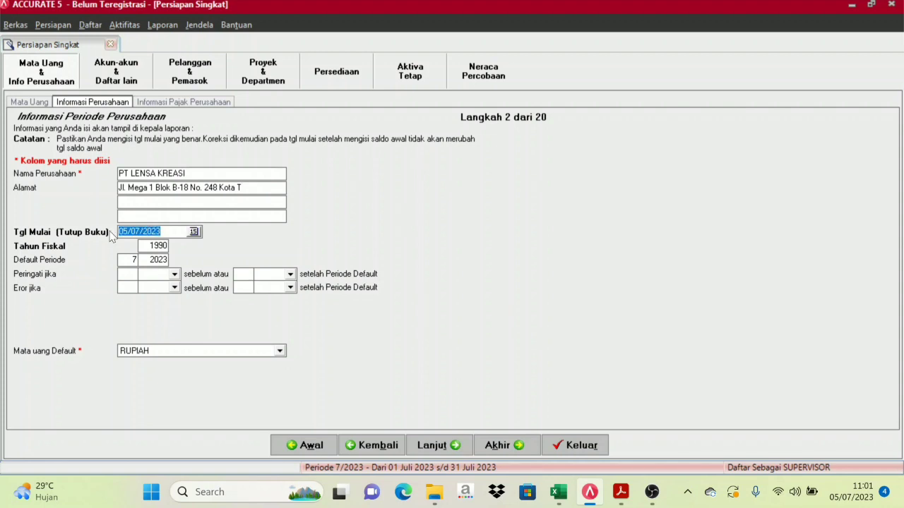
# Set the start date to 30/11/2020 and the fiscal year to 2020
pyautogui.write('30/11/202')
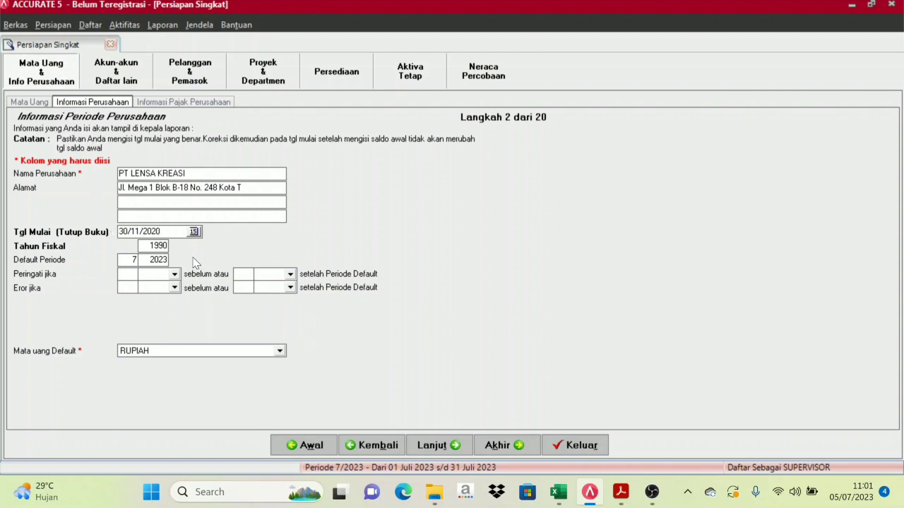
pyautogui.moveTo(558, 492)
pyautogui.click(509, 406)
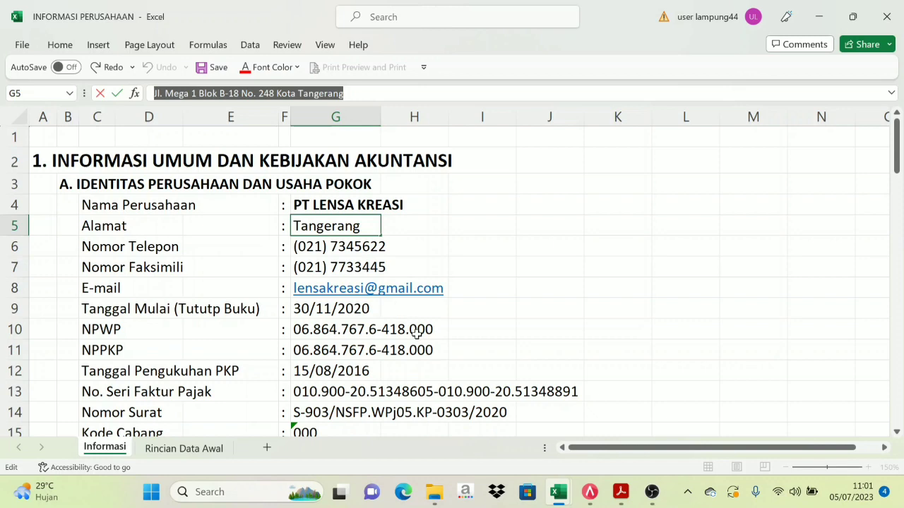
pyautogui.scroll(-1, 342, 386)
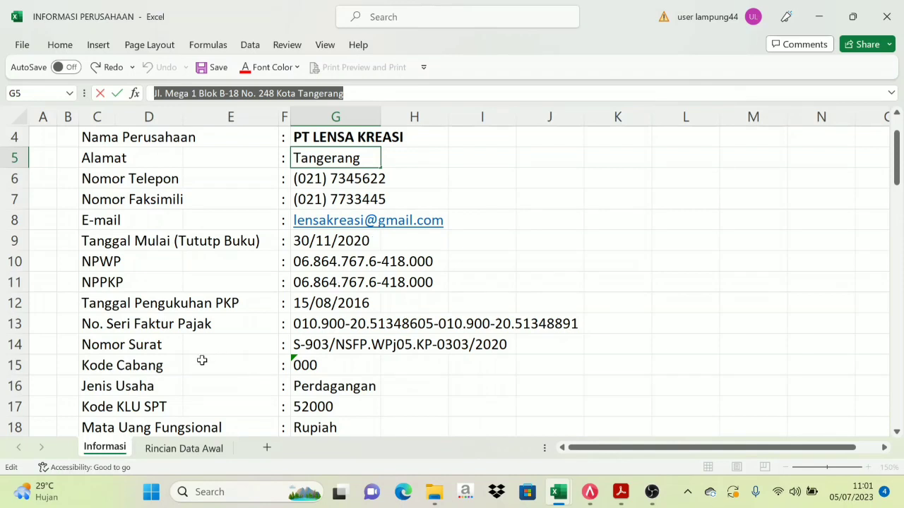
pyautogui.click(588, 493)
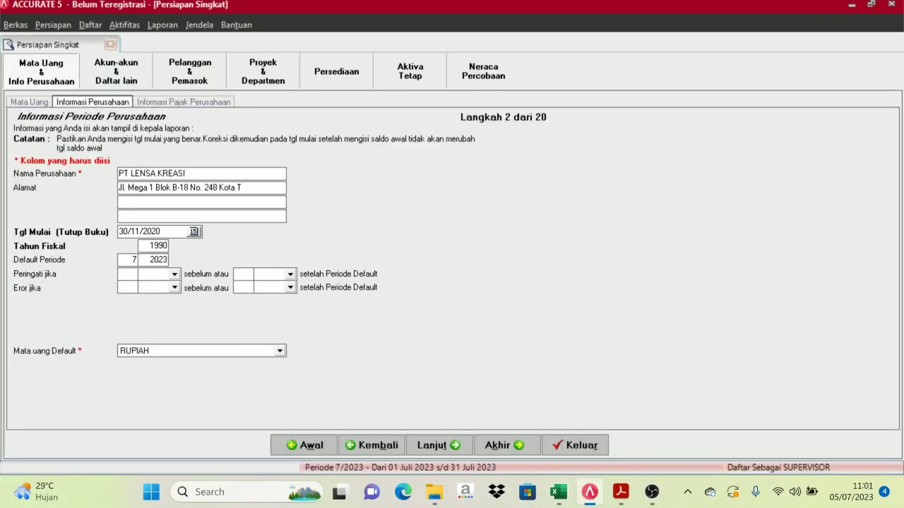
pyautogui.press('BackSpace')
pyautogui.press('BackSpace')
pyautogui.write('2020')
pyautogui.press('Tab')
# Advance to step 3, company tax information, and review the NPWP and serial values
pyautogui.click(455, 452)
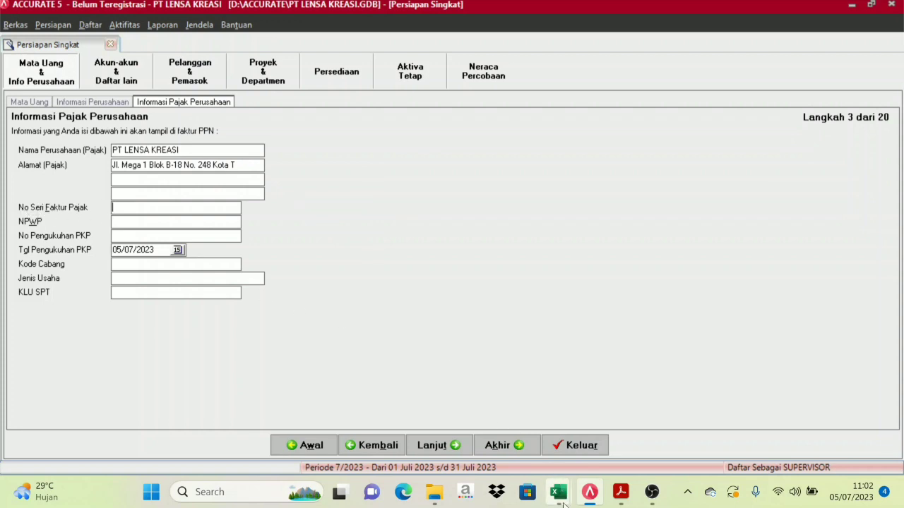
pyautogui.moveTo(558, 493)
pyautogui.click(477, 424)
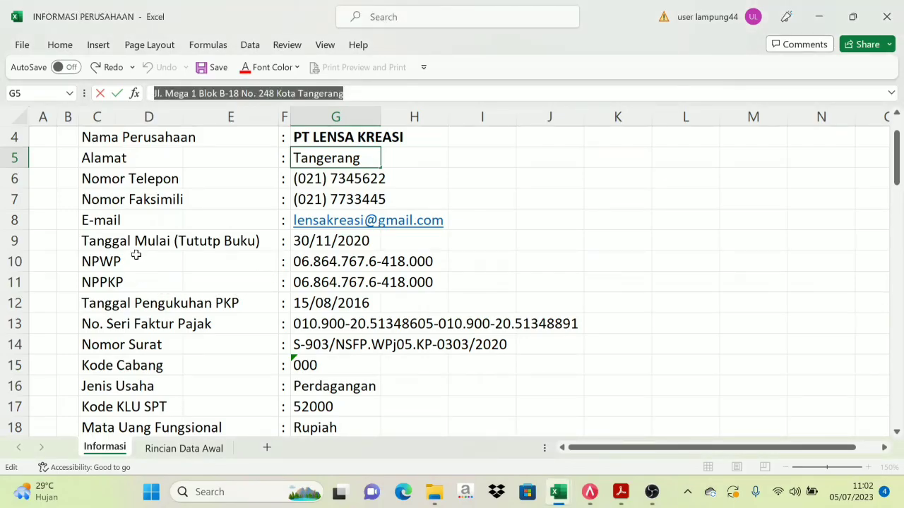
pyautogui.click(334, 261)
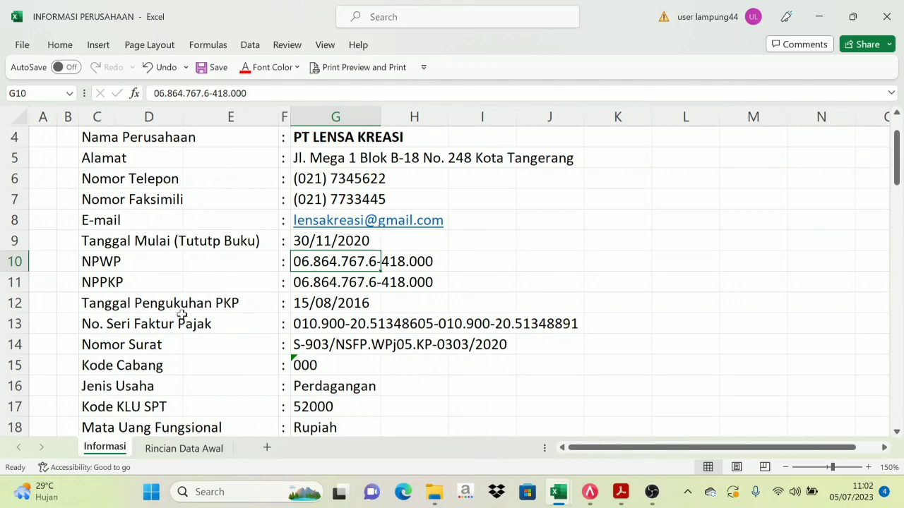
pyautogui.click(324, 327)
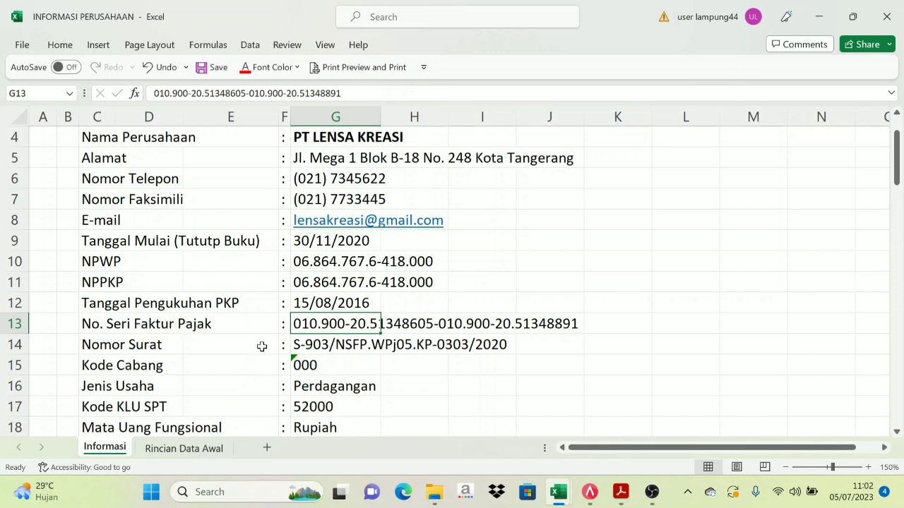
pyautogui.click(292, 261)
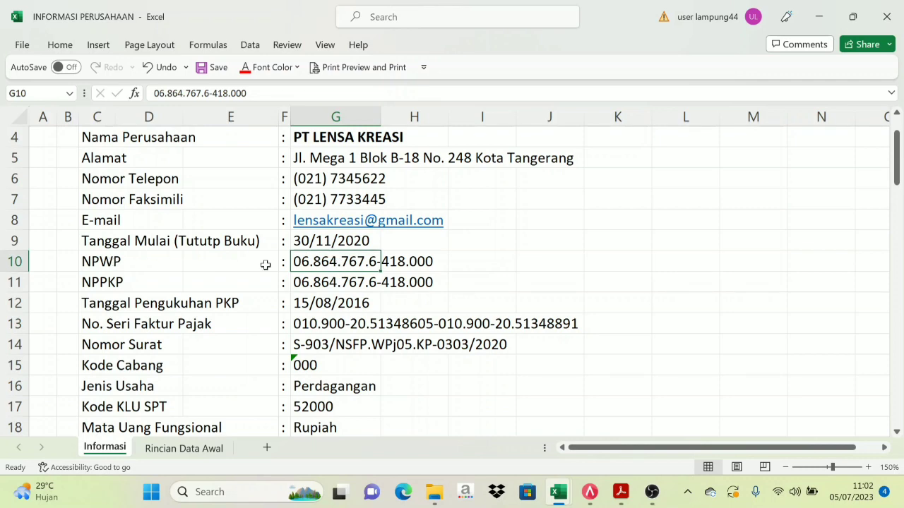
pyautogui.click(589, 492)
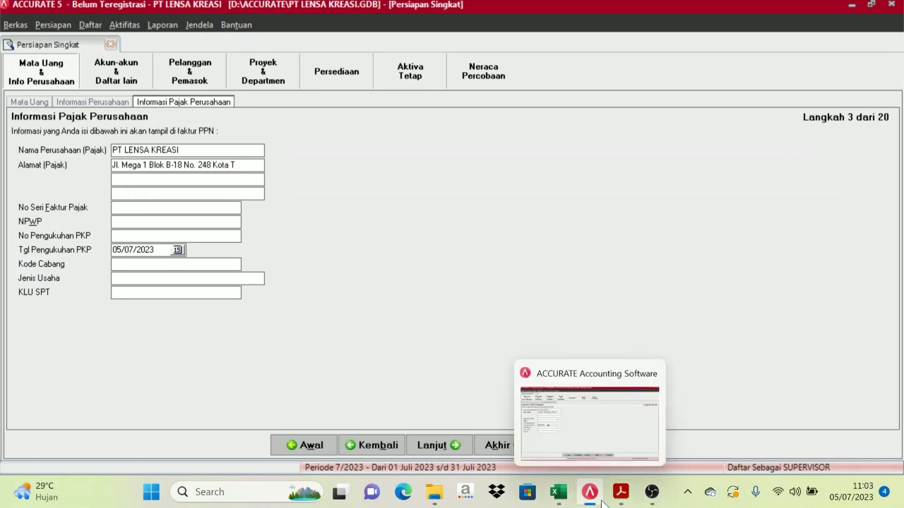
# Enter the leading 010 of cell G13 as the No Seri Faktur Pajak
pyautogui.click(556, 494)
pyautogui.click(498, 428)
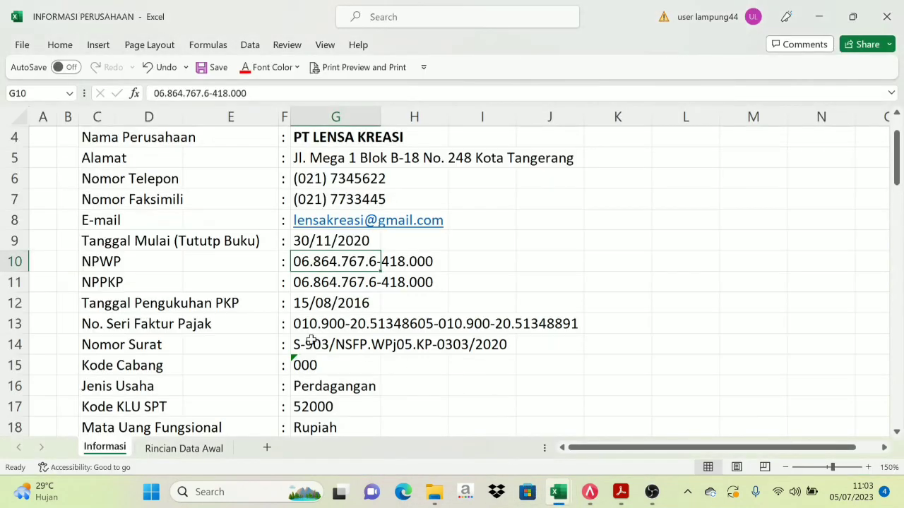
pyautogui.click(126, 323)
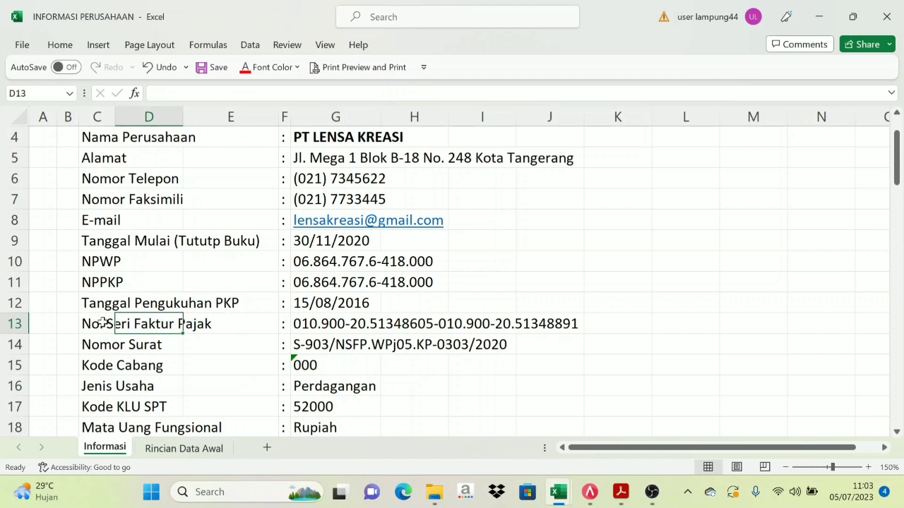
pyautogui.click(106, 324)
pyautogui.click(286, 322)
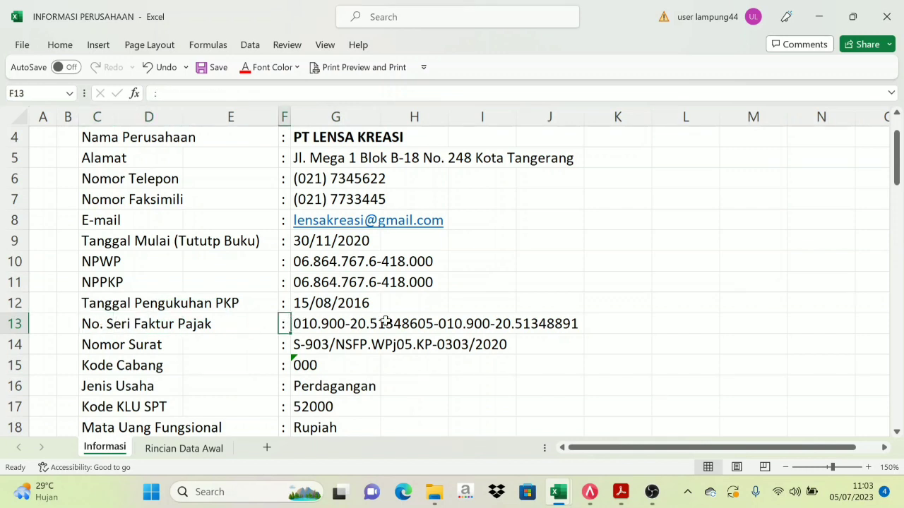
pyautogui.click(308, 323)
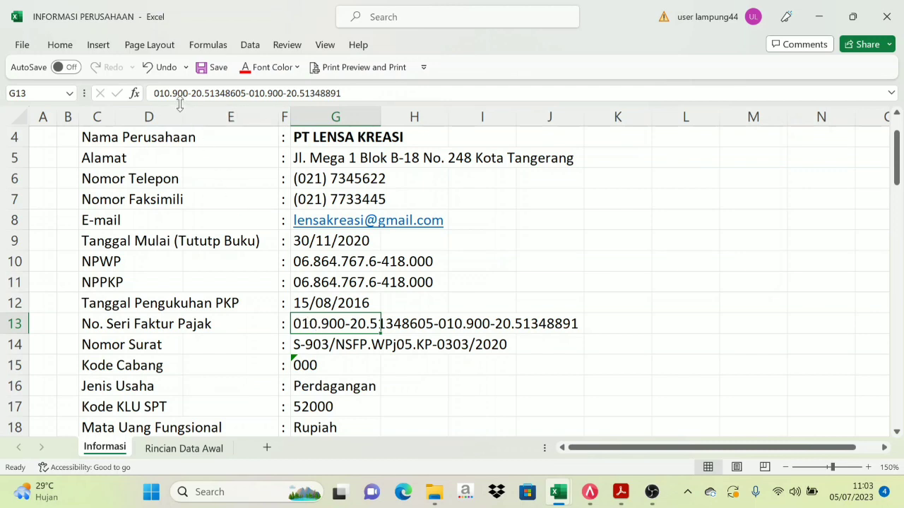
pyautogui.moveTo(159, 94); pyautogui.dragTo(170, 93)
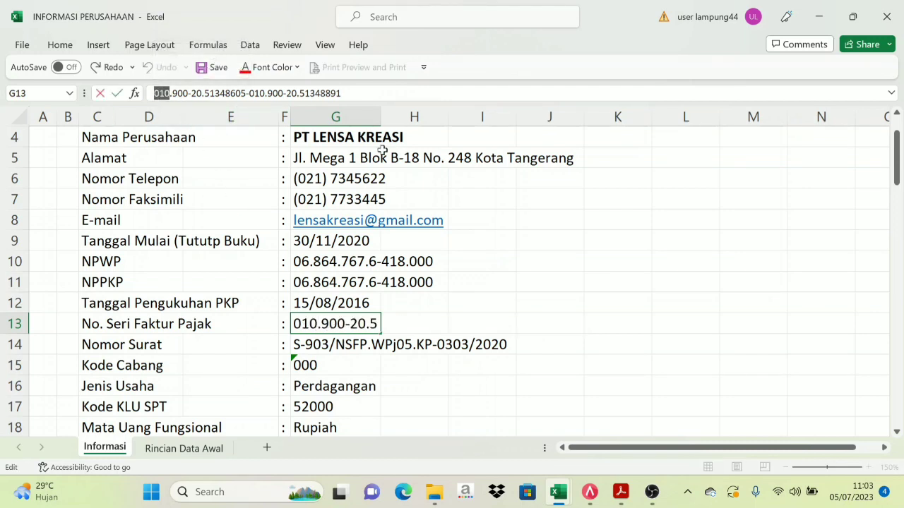
pyautogui.click(599, 492)
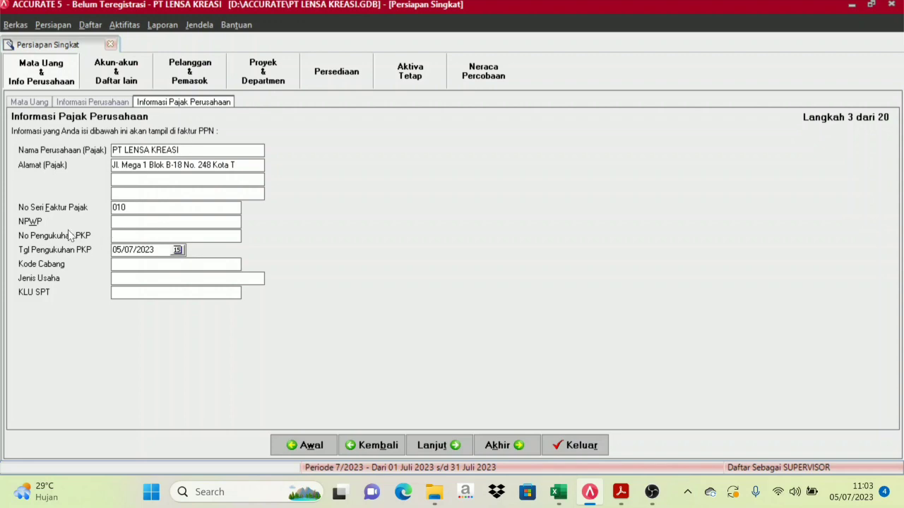
# Copy the full NPWP number from cell G10 of the workbook
pyautogui.moveTo(563, 495)
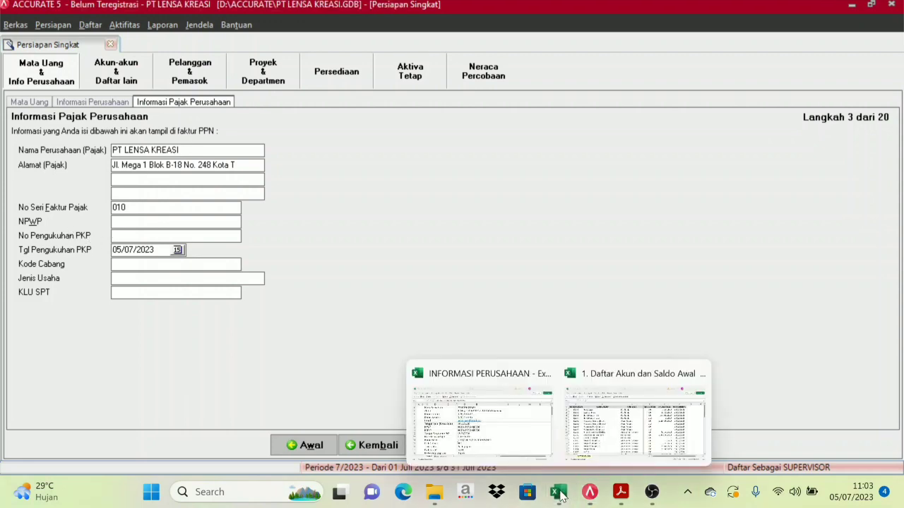
pyautogui.click(492, 419)
pyautogui.click(116, 261)
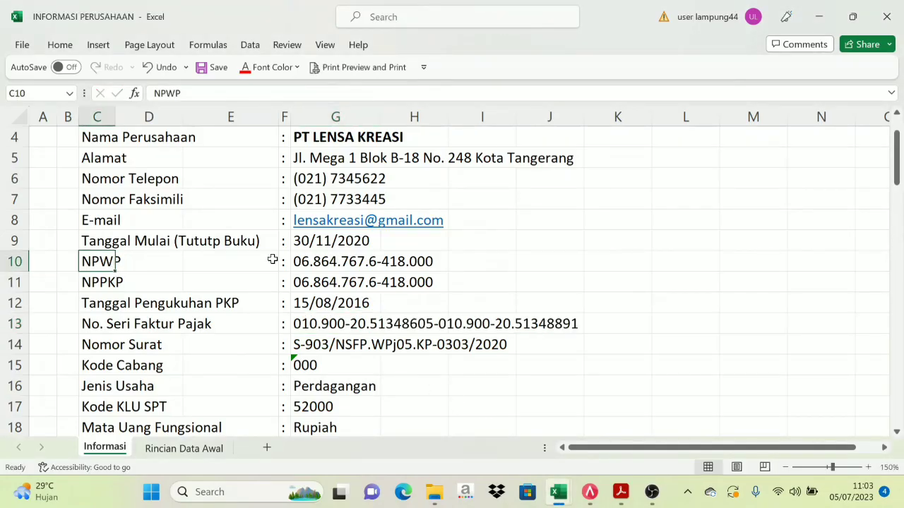
pyautogui.click(316, 256)
pyautogui.moveTo(251, 94); pyautogui.dragTo(147, 95)
pyautogui.hotkey('ctrl', 'c')
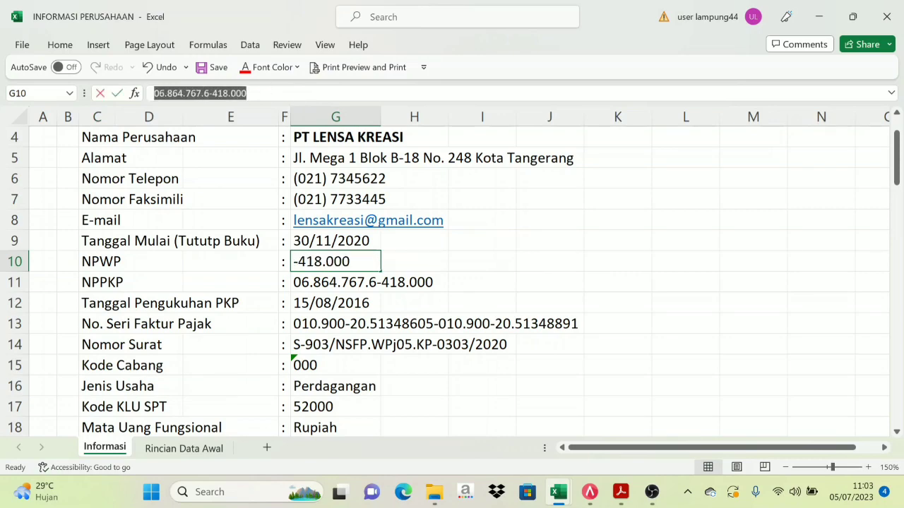
pyautogui.click(590, 493)
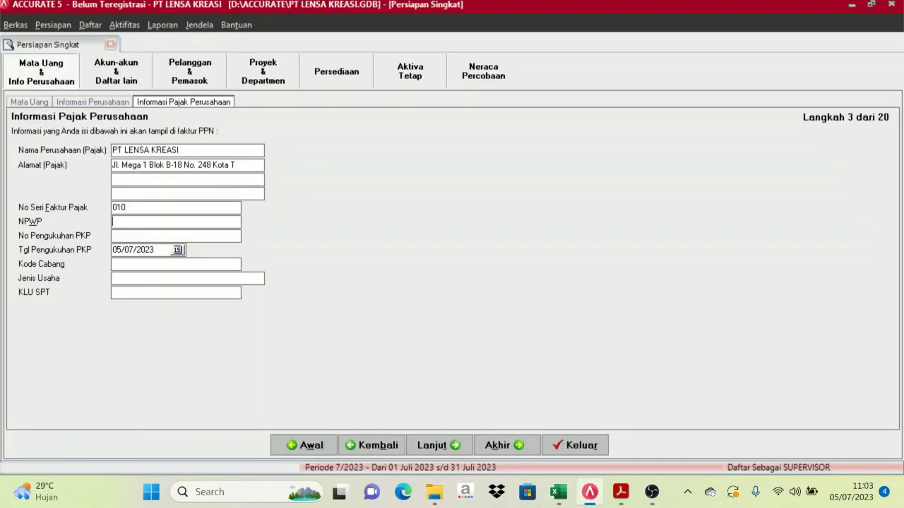
pyautogui.hotkey('ctrl', 'v')
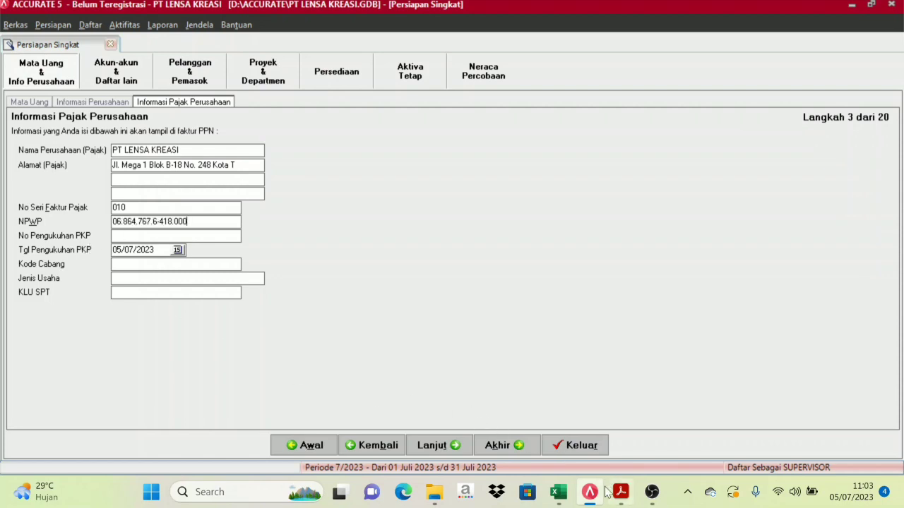
pyautogui.moveTo(558, 492)
pyautogui.click(498, 431)
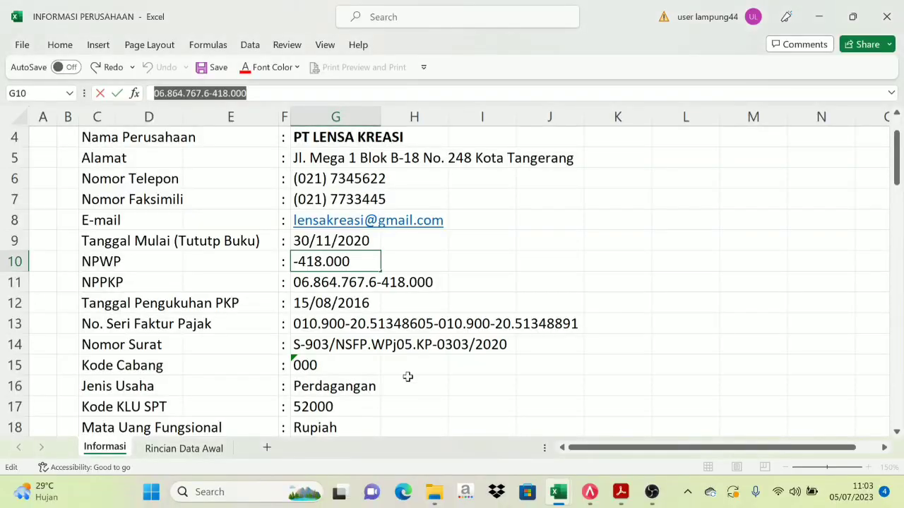
pyautogui.click(494, 288)
pyautogui.click(375, 282)
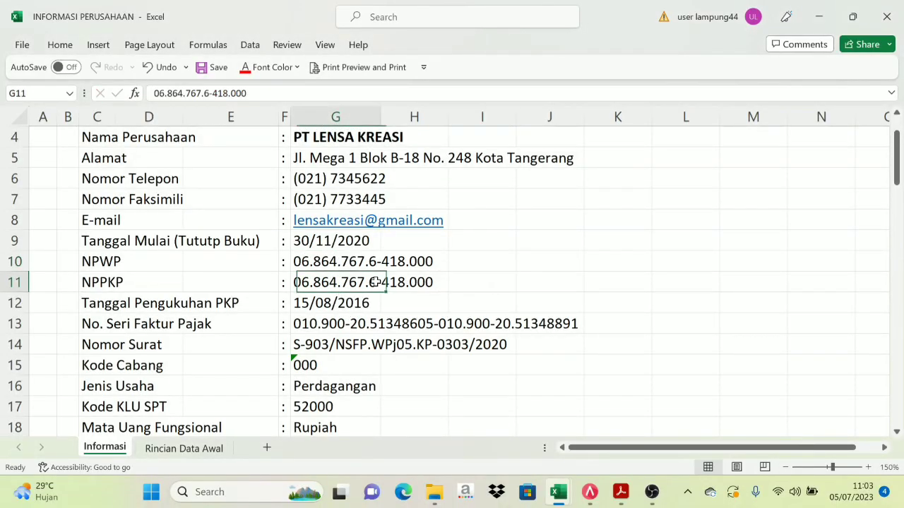
pyautogui.click(590, 494)
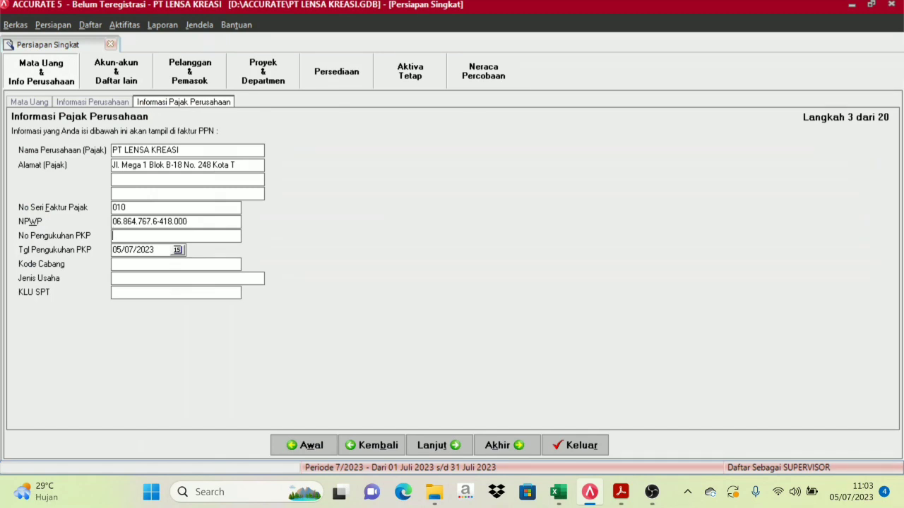
pyautogui.hotkey('ctrl', 'v')
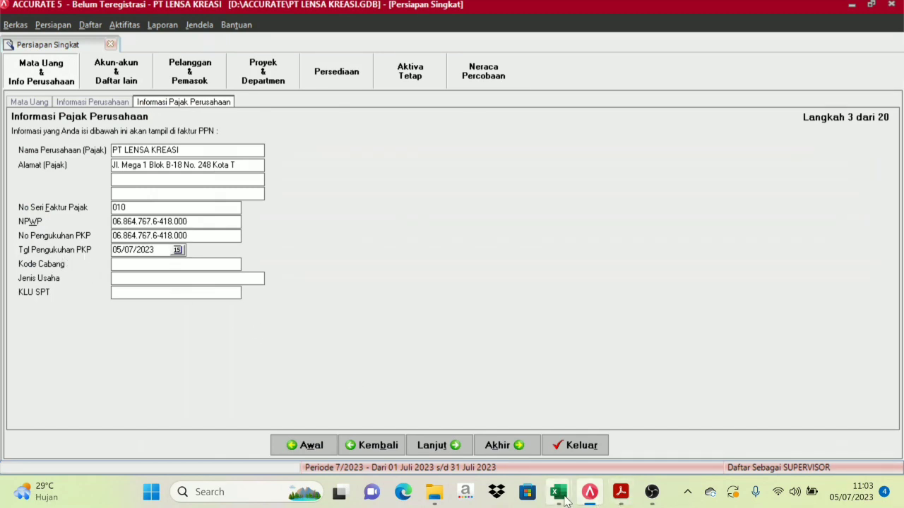
# Set Tgl Pengukuhan PKP to 15/08/2016, copied from cell G12
pyautogui.moveTo(565, 500)
pyautogui.click(487, 422)
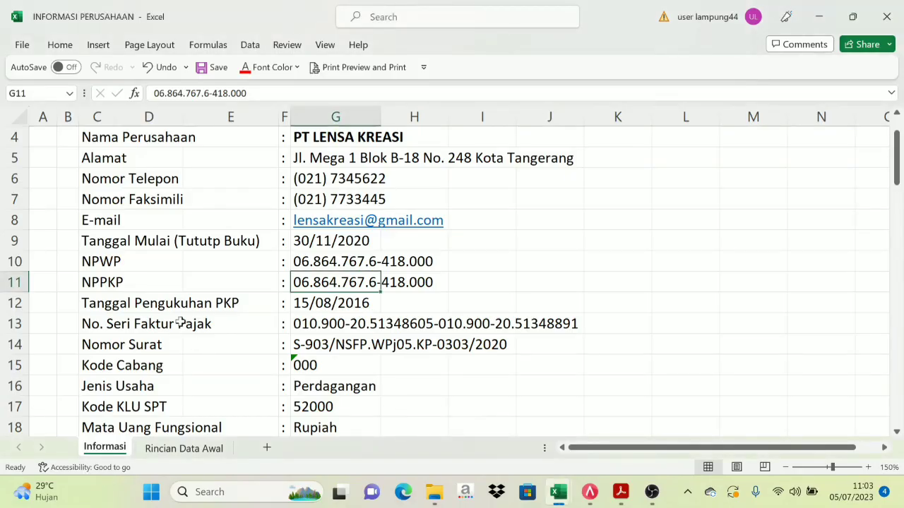
pyautogui.click(318, 302)
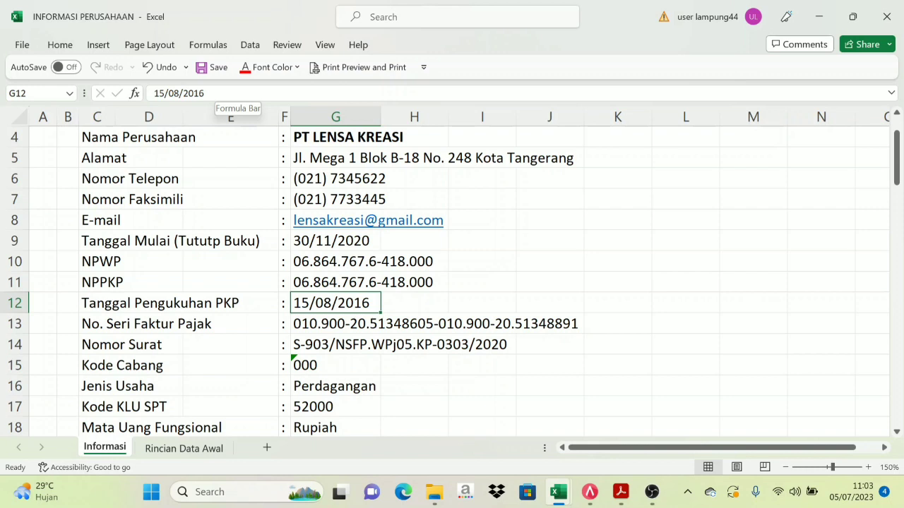
pyautogui.moveTo(208, 93); pyautogui.dragTo(151, 93)
pyautogui.hotkey('ctrl', 'c')
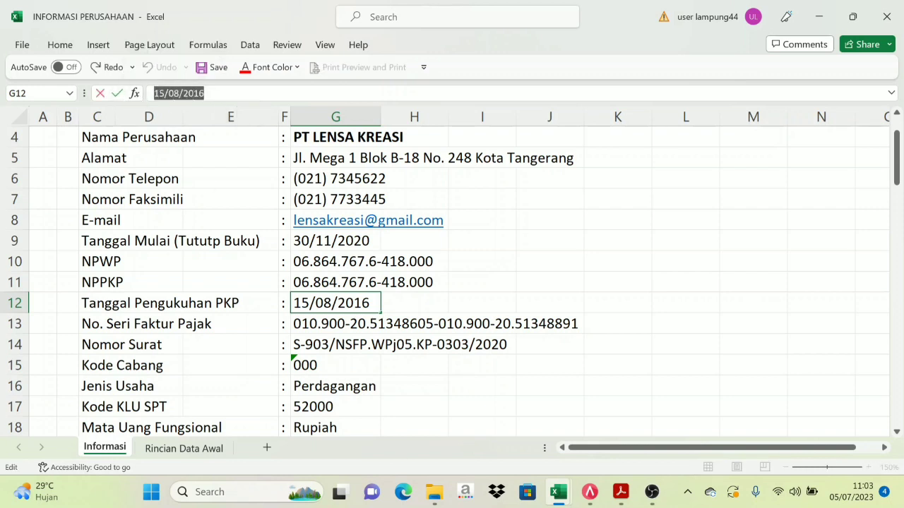
pyautogui.click(588, 498)
pyautogui.press('Tab')
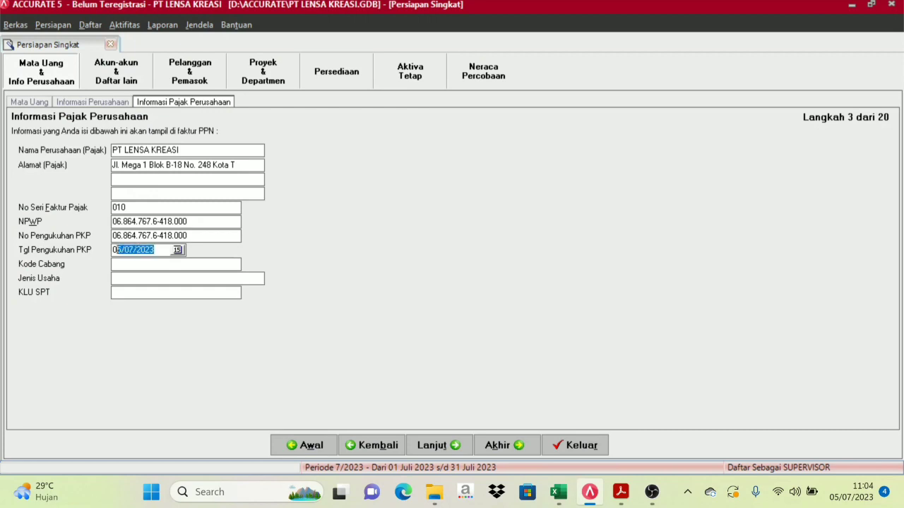
pyautogui.hotkey('ctrl', 'v')
# Set Jenis Usaha to Perdagangan, copied from the company workbook
pyautogui.moveTo(557, 492)
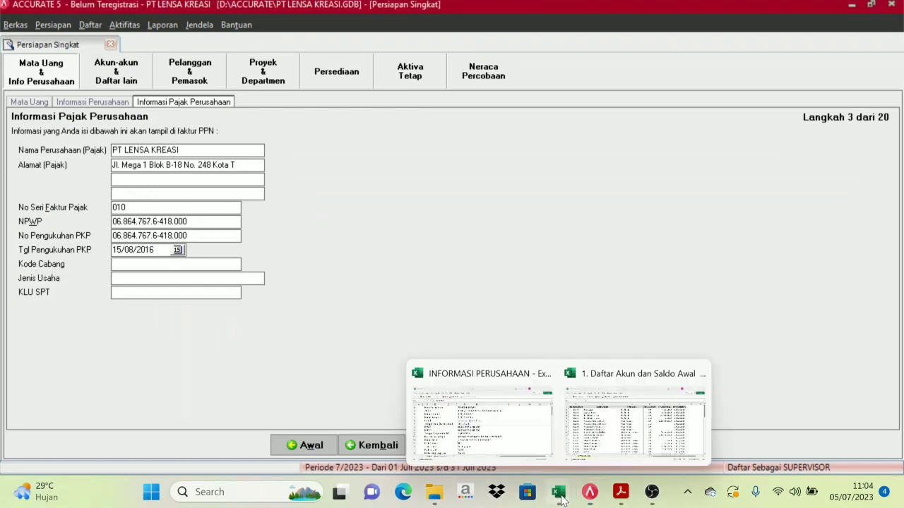
pyautogui.click(508, 403)
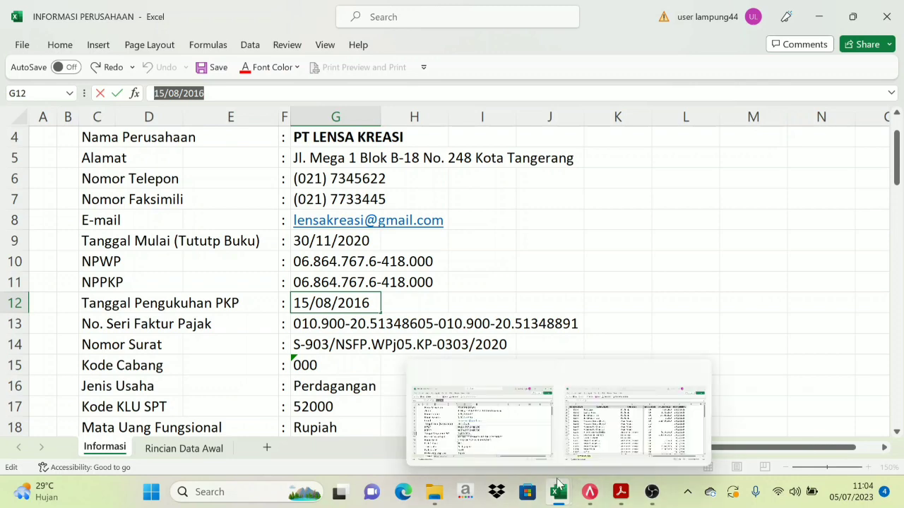
pyautogui.click(590, 492)
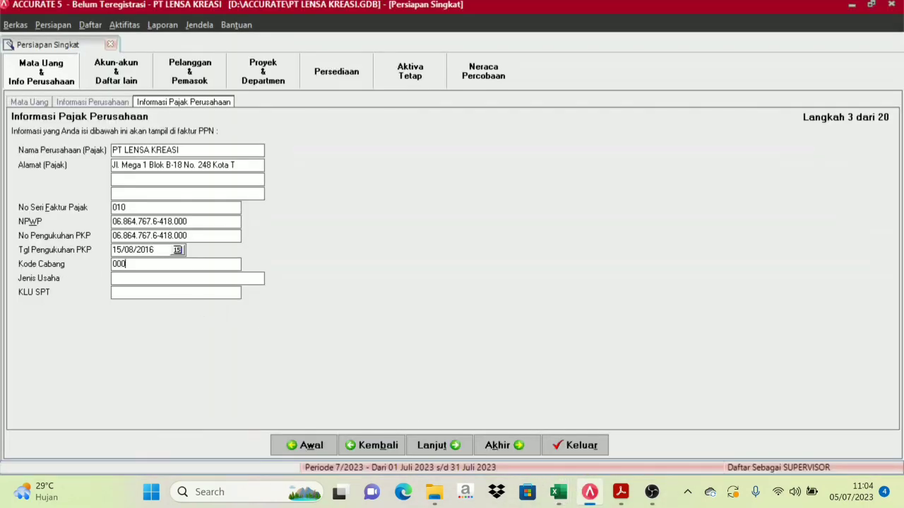
pyautogui.moveTo(559, 495)
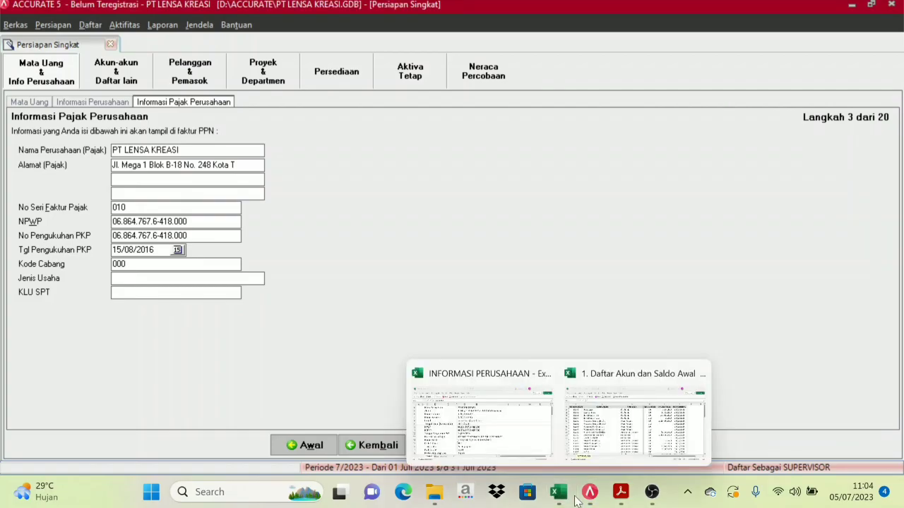
pyautogui.click(513, 439)
pyautogui.click(337, 388)
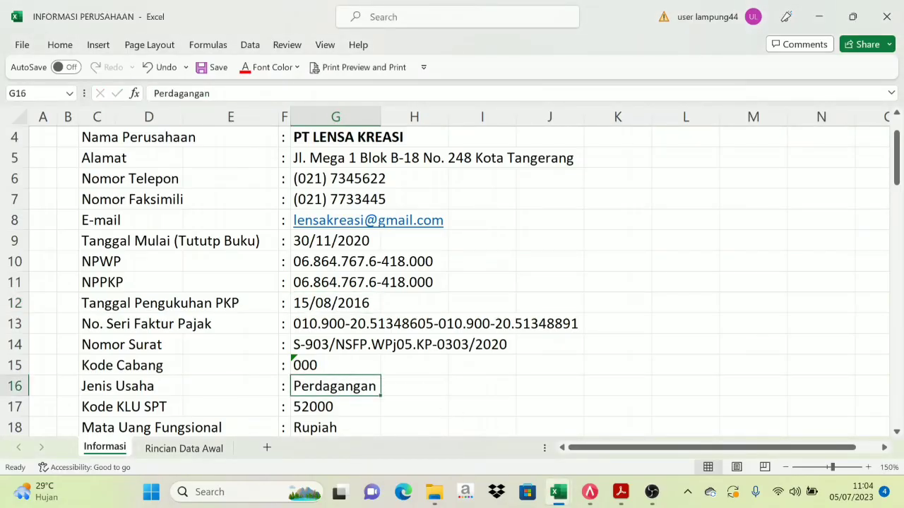
pyautogui.doubleClick(181, 93)
pyautogui.hotkey('ctrl', 'c')
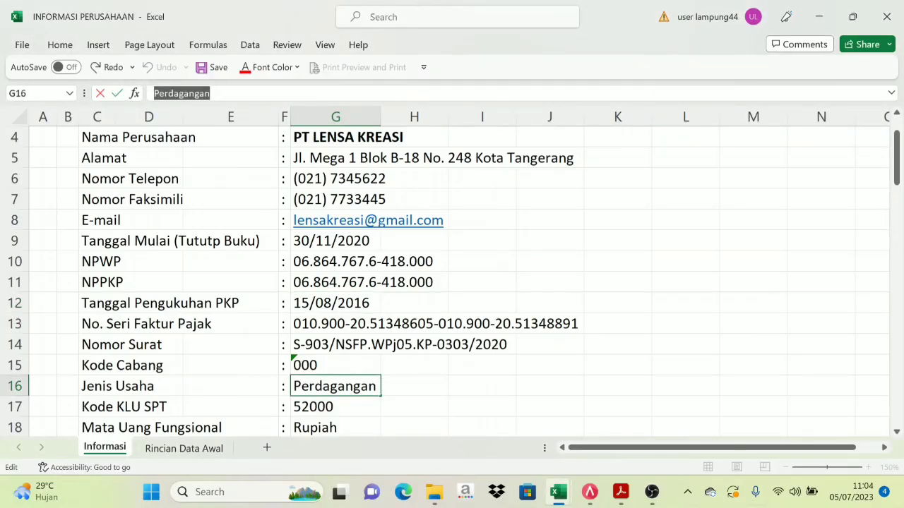
pyautogui.click(590, 492)
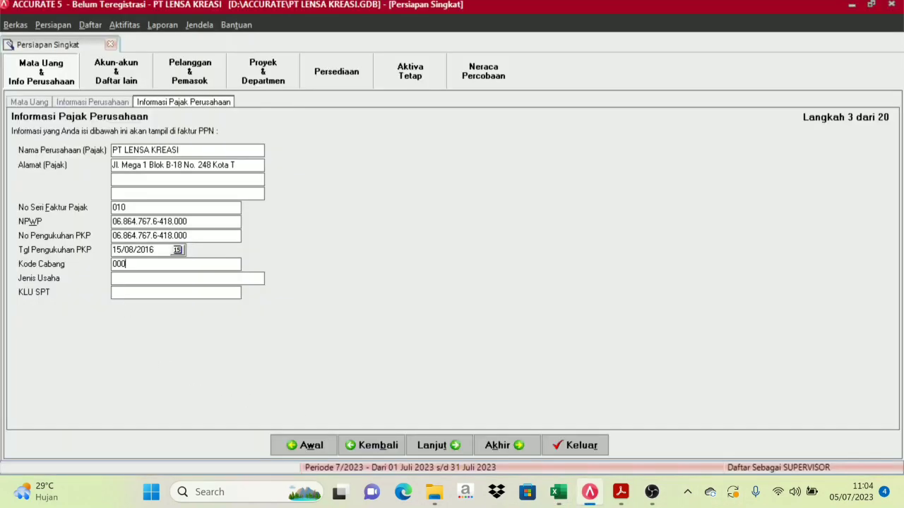
pyautogui.hotkey('ctrl', 'v')
# Copy the KLU SPT value 52000 from cell G17 into the tax form
pyautogui.click(559, 494)
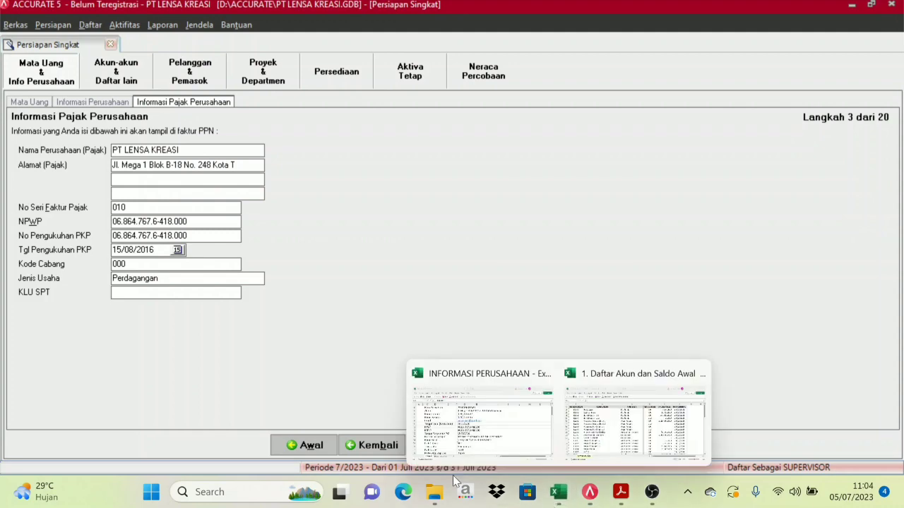
pyautogui.click(535, 429)
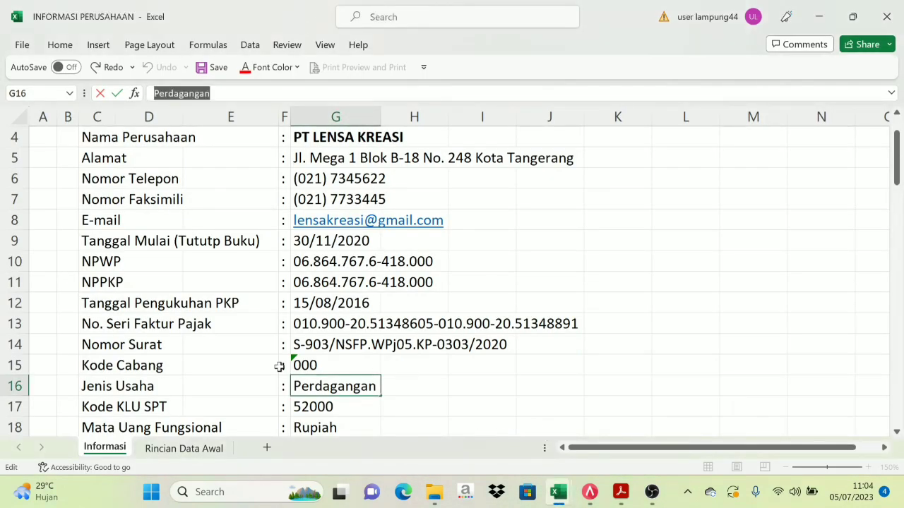
pyautogui.scroll(-1, 131, 393)
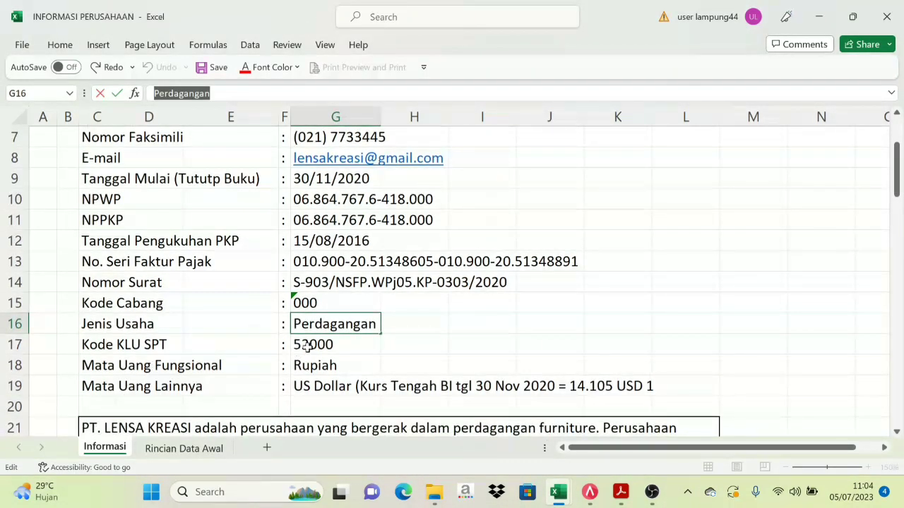
pyautogui.click(308, 346)
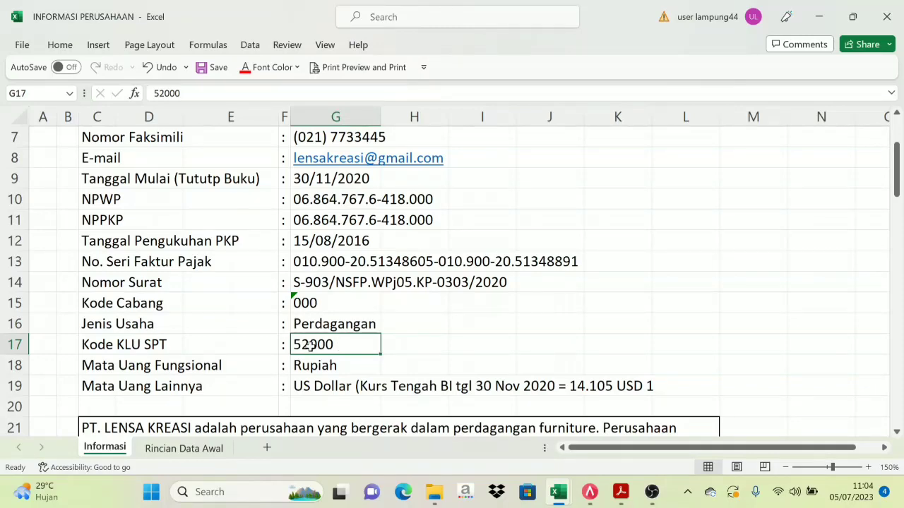
pyautogui.click(590, 492)
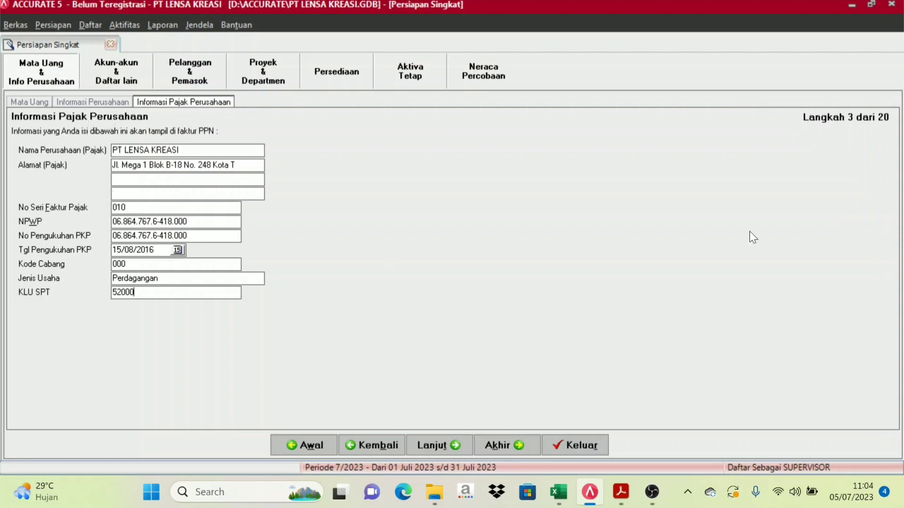
# Advance to step 4, Daftar Akun, and compare it with the Daftar Akun dan Saldo Awal workbook
pyautogui.click(455, 448)
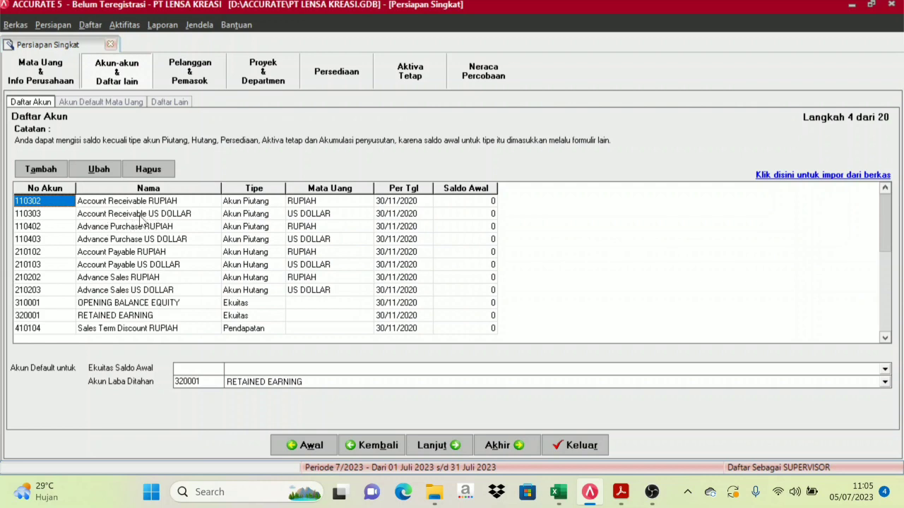
pyautogui.click(130, 216)
pyautogui.click(127, 204)
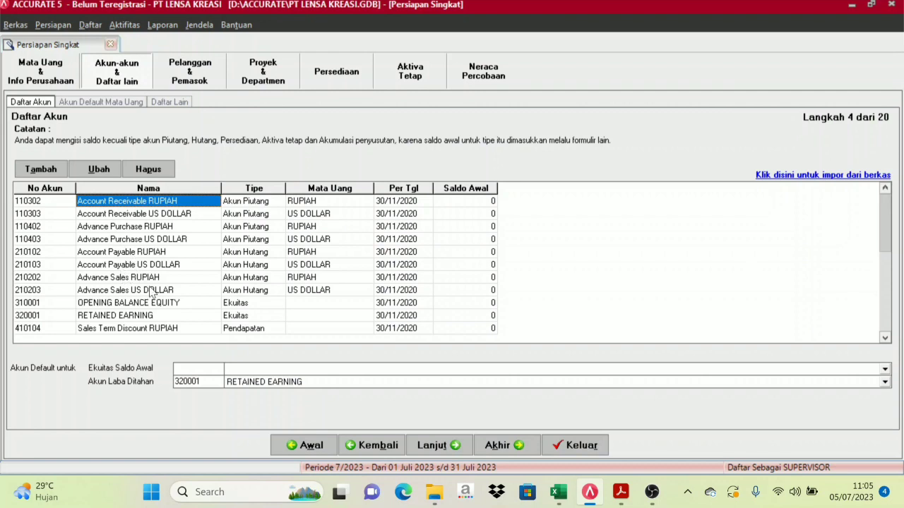
pyautogui.moveTo(558, 492)
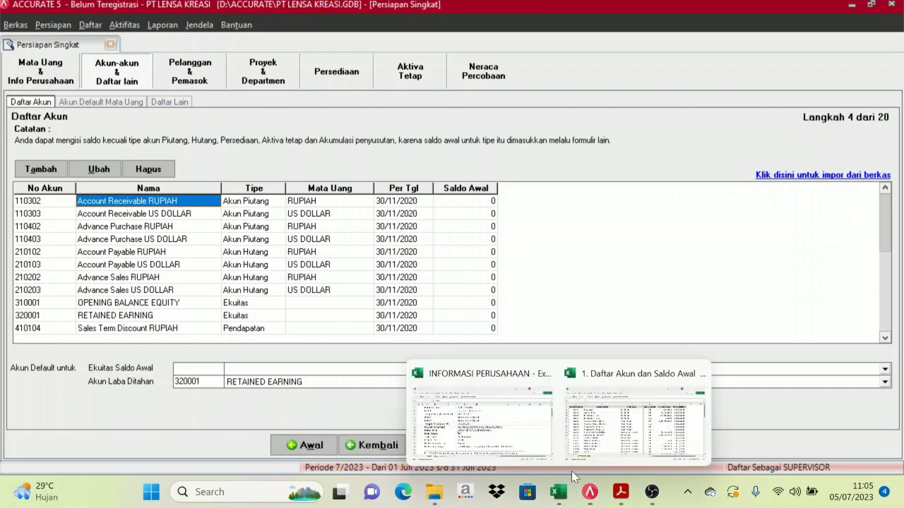
pyautogui.click(589, 426)
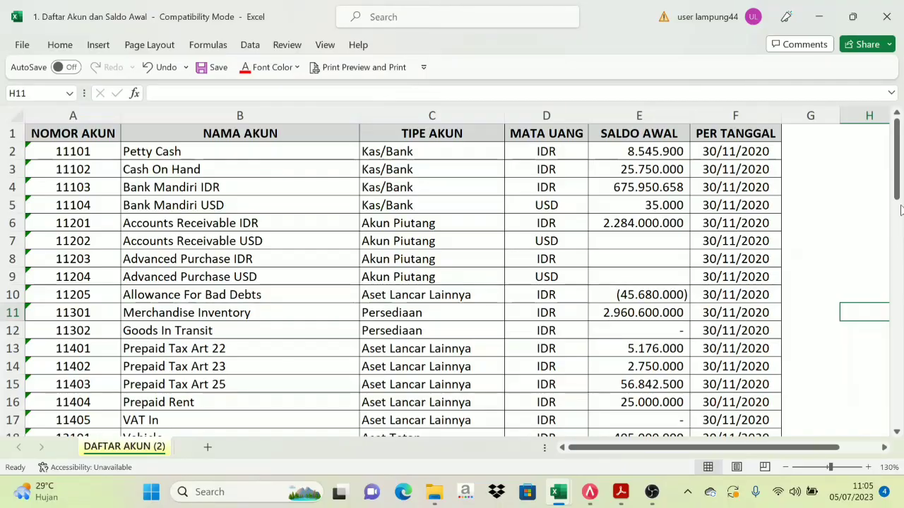
pyautogui.moveTo(899, 173)
pyautogui.mouseDown()
pyautogui.moveTo(900, 246)
pyautogui.moveTo(903, 175)
pyautogui.mouseUp()
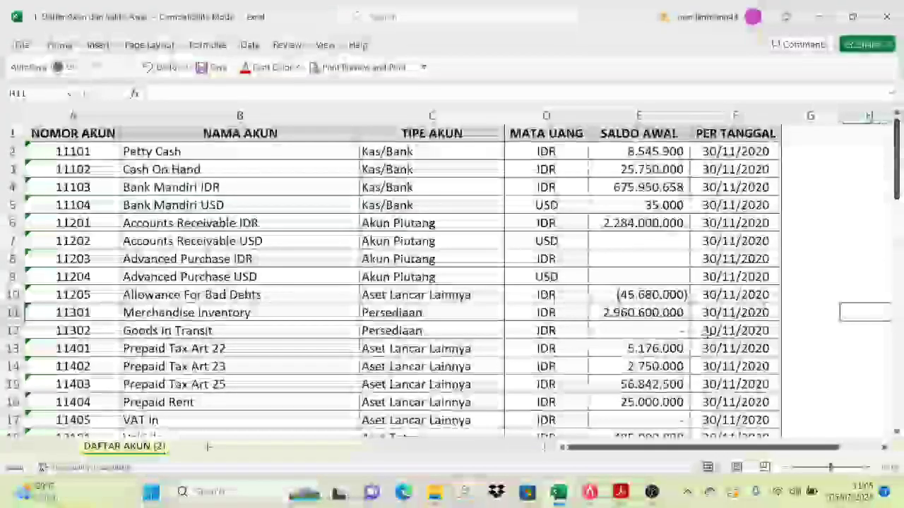
pyautogui.click(589, 492)
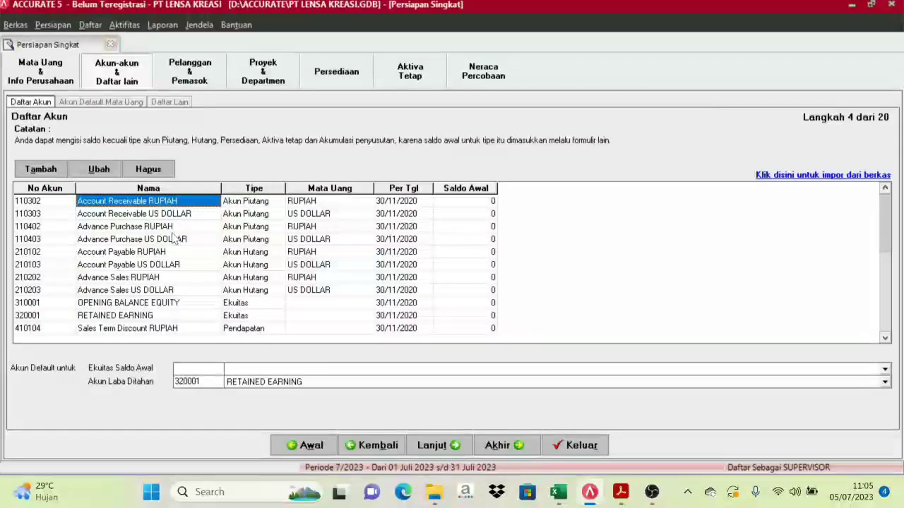
# Browse the Receivable, Payable, Advance and Sales Term Discount accounts in RUPIAH and US DOLLAR
pyautogui.click(97, 243)
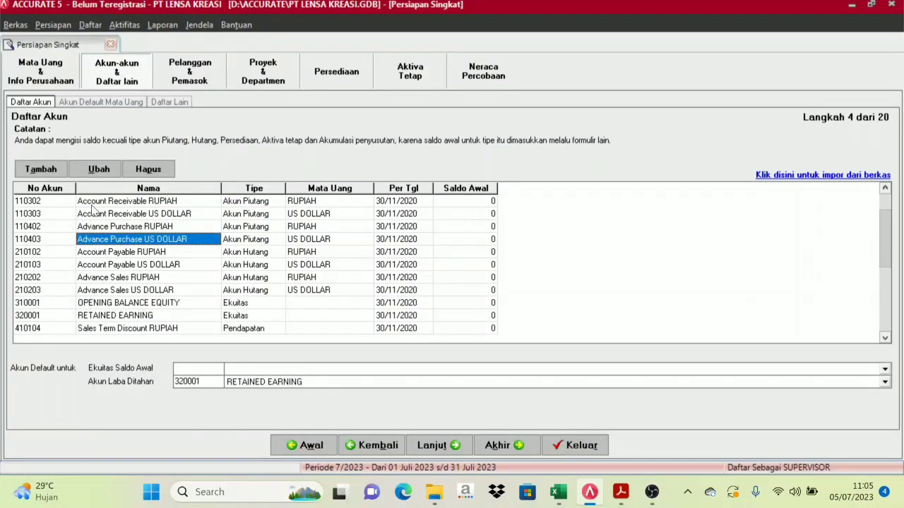
pyautogui.click(94, 204)
pyautogui.click(94, 215)
pyautogui.click(98, 265)
pyautogui.click(98, 292)
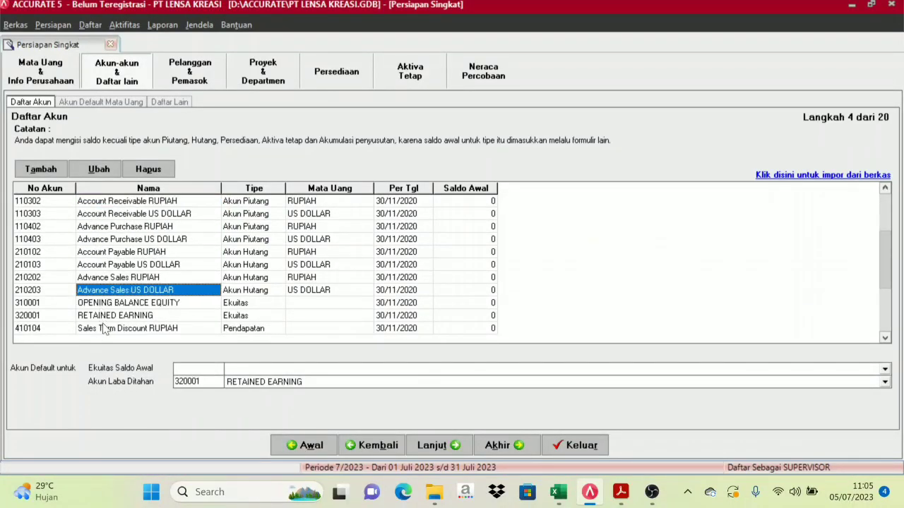
pyautogui.click(105, 328)
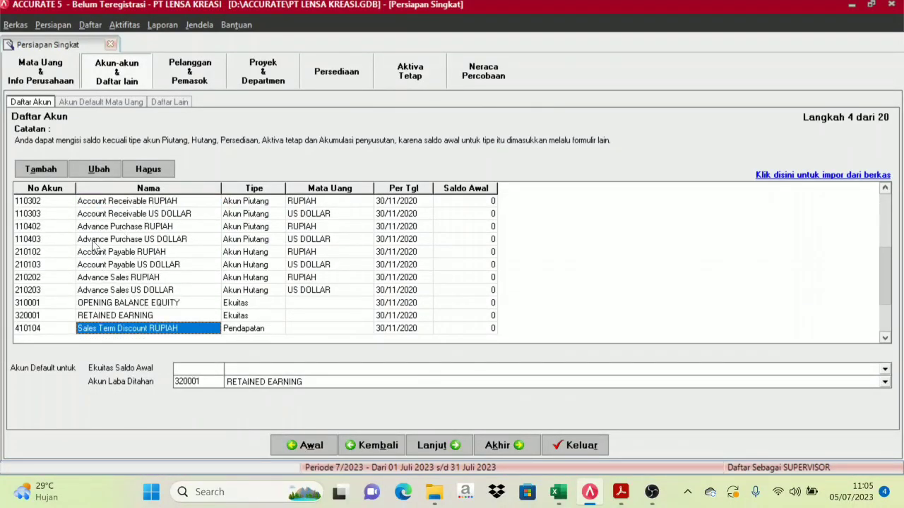
# Delete the Account Receivable US DOLLAR account (110303)
pyautogui.click(128, 214)
pyautogui.scroll(-1, 128, 198)
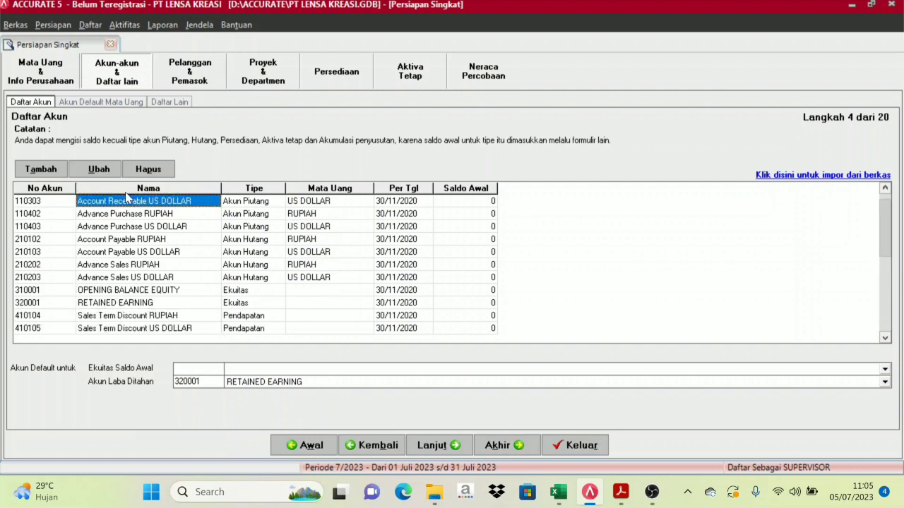
pyautogui.click(120, 214)
pyautogui.click(130, 204)
pyautogui.click(157, 174)
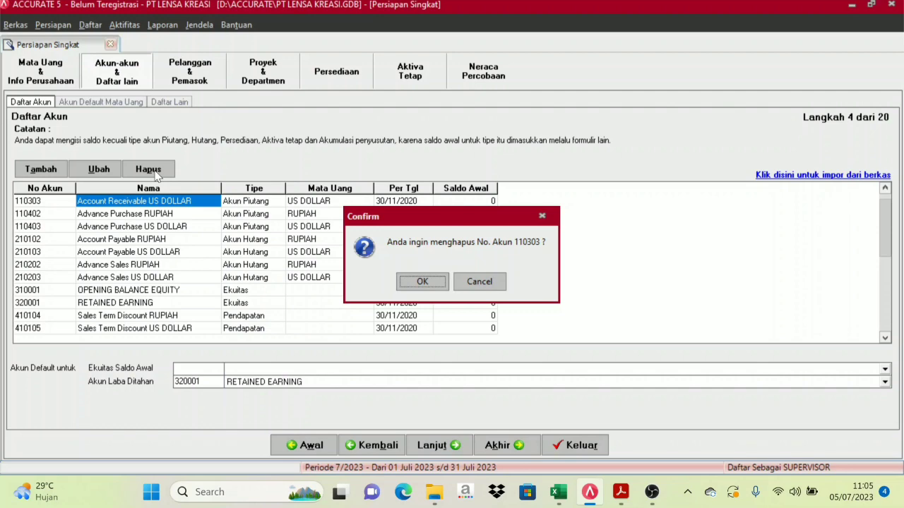
pyautogui.press('Return')
# Delete accounts 110402, 110403, 210102, 210103, 210202, 210203 and OPENING BALANCE EQUITY 310001
pyautogui.press('Return')
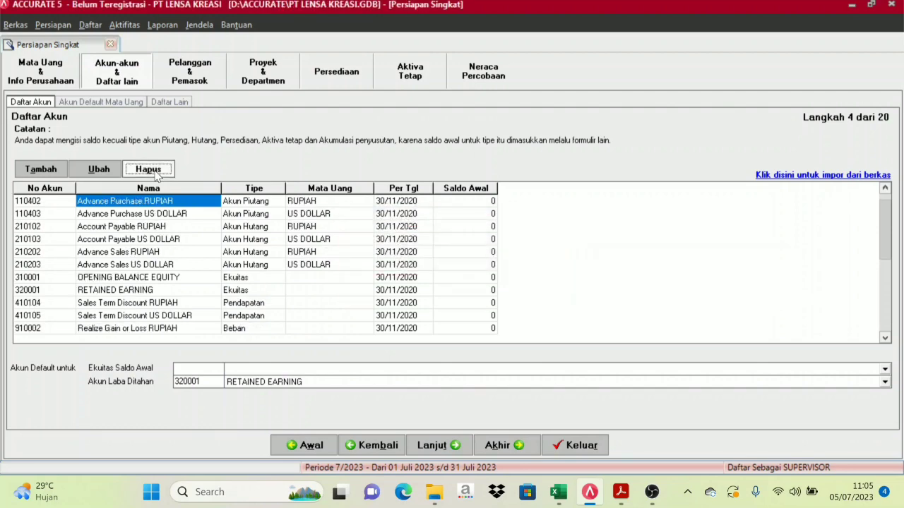
pyautogui.click(157, 174)
pyautogui.press('Return')
pyautogui.click(157, 173)
pyautogui.press('Return')
pyautogui.press('Return')
pyautogui.click(157, 174)
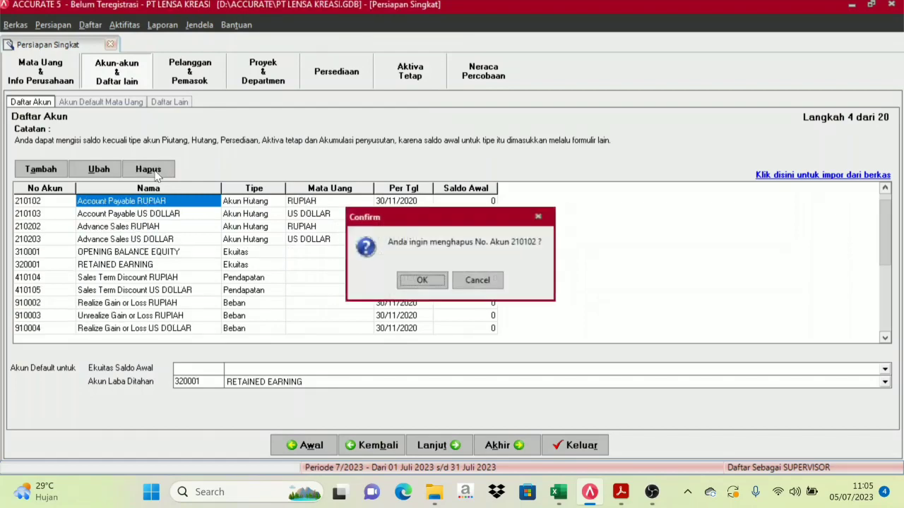
pyautogui.press('Return')
pyautogui.click(157, 174)
pyautogui.press('Return')
pyautogui.press('Return')
pyautogui.click(157, 174)
pyautogui.press('Return')
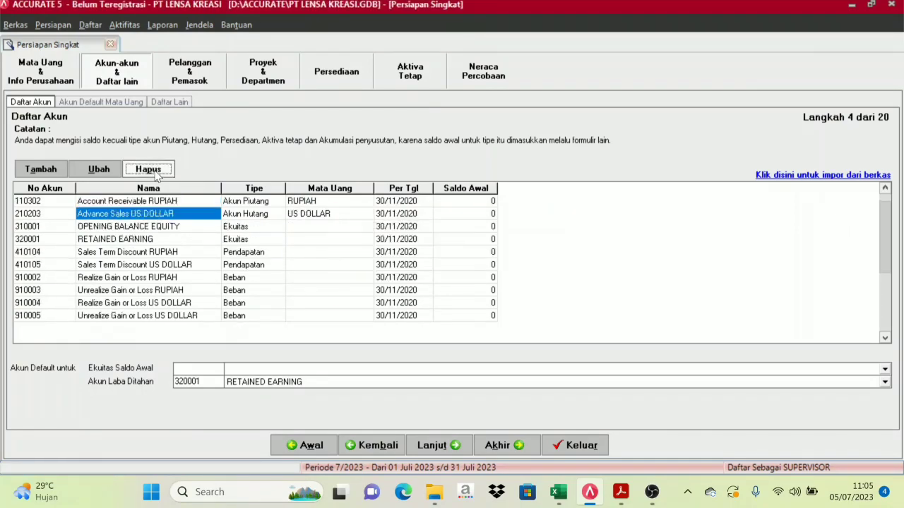
pyautogui.click(156, 174)
pyautogui.press('Return')
pyautogui.press('Return')
pyautogui.click(157, 174)
pyautogui.press('Return')
pyautogui.click(156, 174)
pyautogui.press('Return')
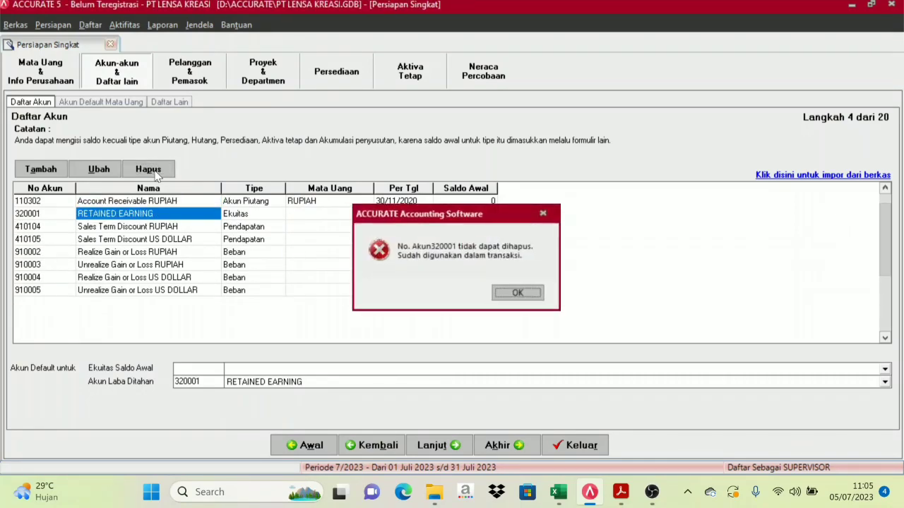
pyautogui.press('Return')
pyautogui.click(157, 173)
pyautogui.press('Return')
pyautogui.press('Return')
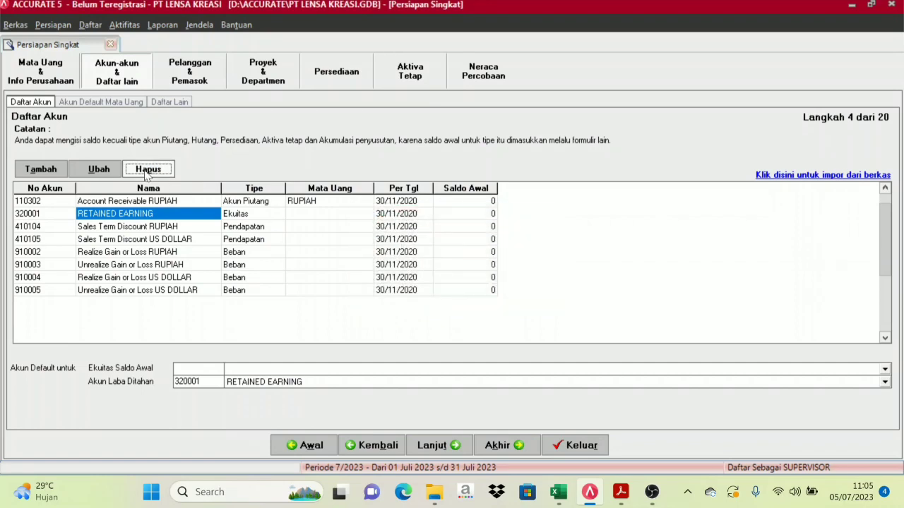
# Delete Account Receivable RUPIAH (110302); RETAINED EARNING is refused as a default account
pyautogui.click(185, 203)
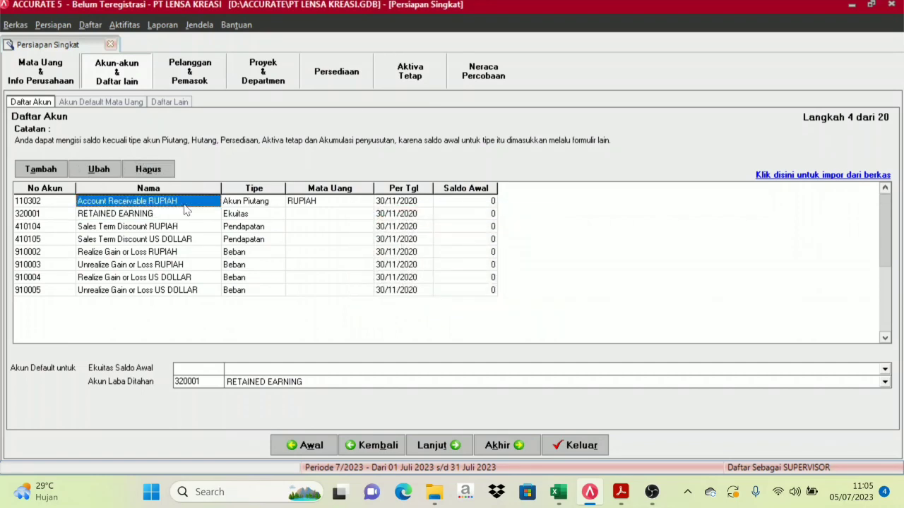
pyautogui.click(170, 173)
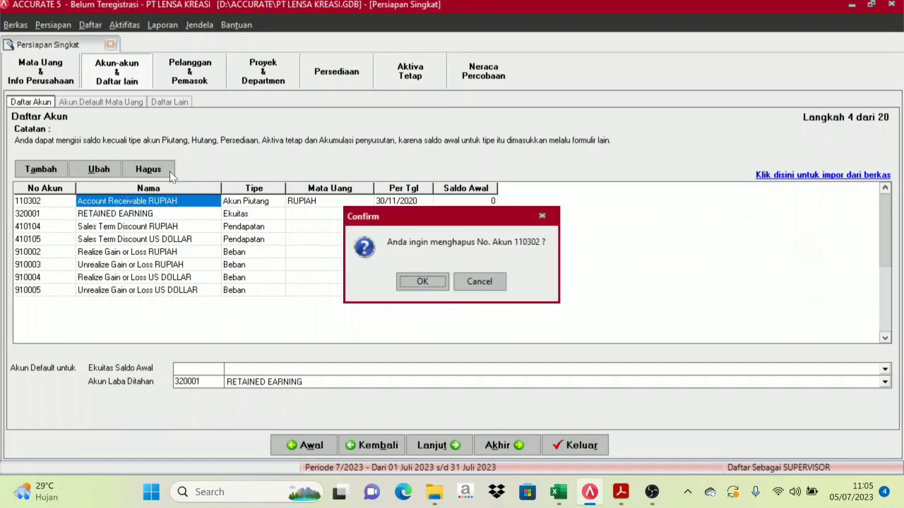
pyautogui.press('Return')
pyautogui.press('Return')
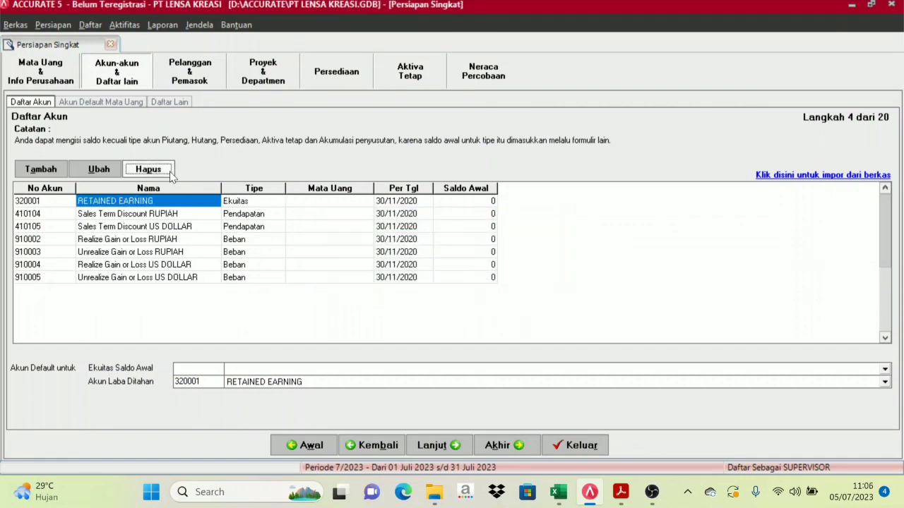
pyautogui.click(170, 173)
pyautogui.press('Return')
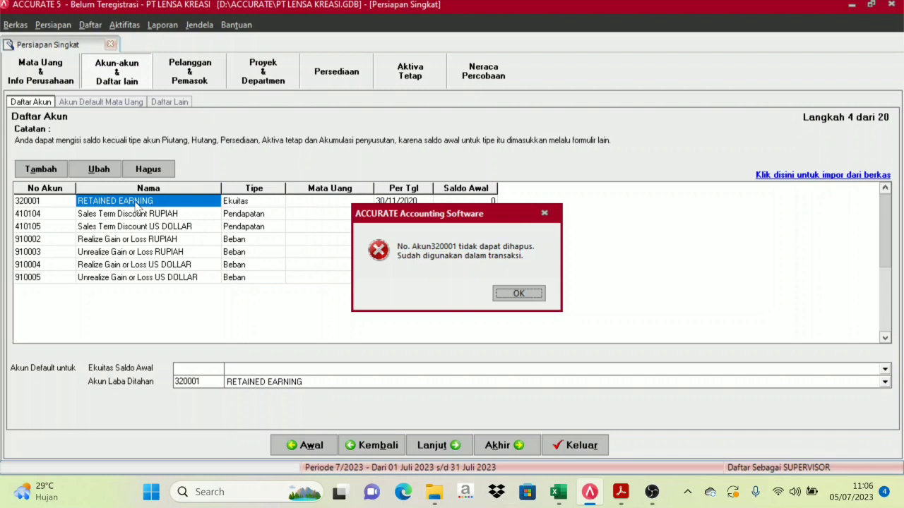
pyautogui.click(515, 293)
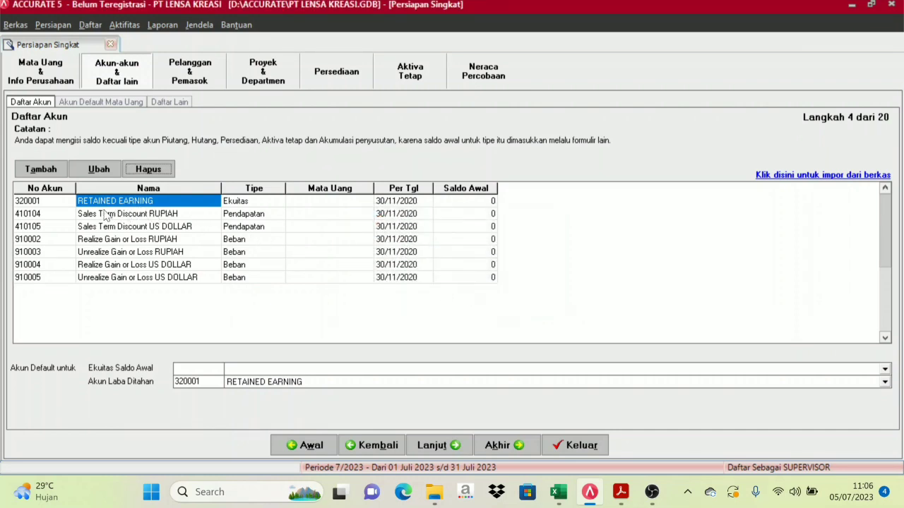
# Delete the Sales Term Discount and gain/loss accounts through 910005
pyautogui.click(130, 214)
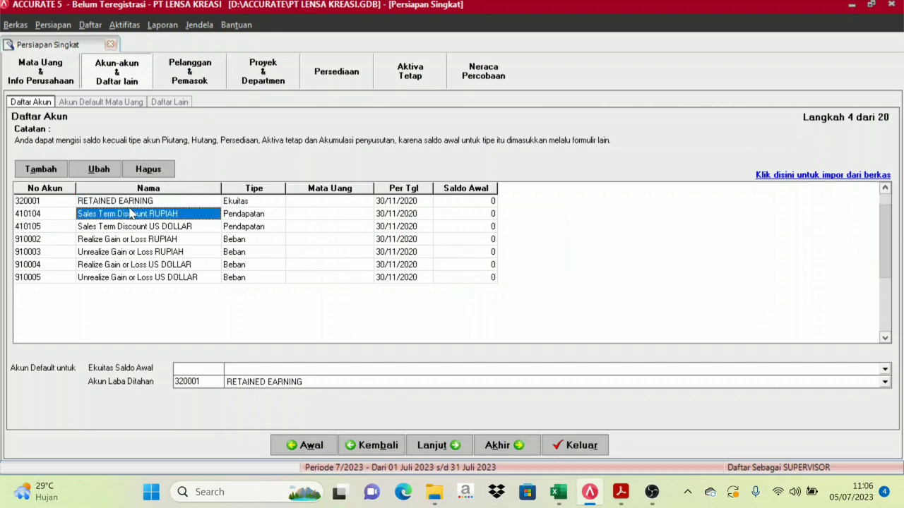
pyautogui.click(131, 202)
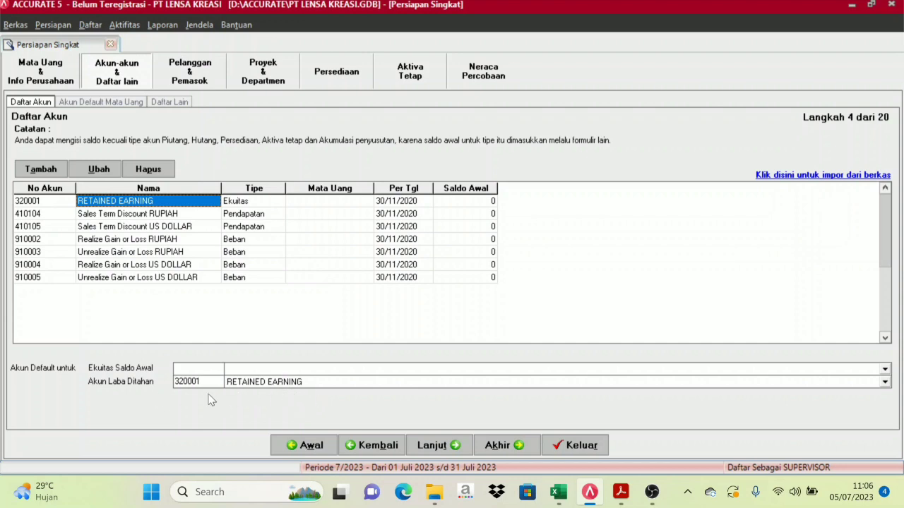
pyautogui.click(129, 216)
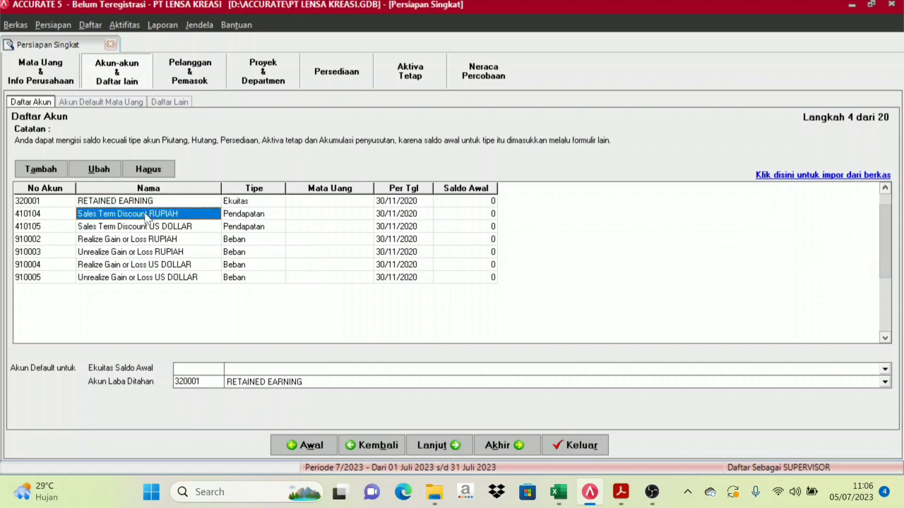
pyautogui.click(154, 174)
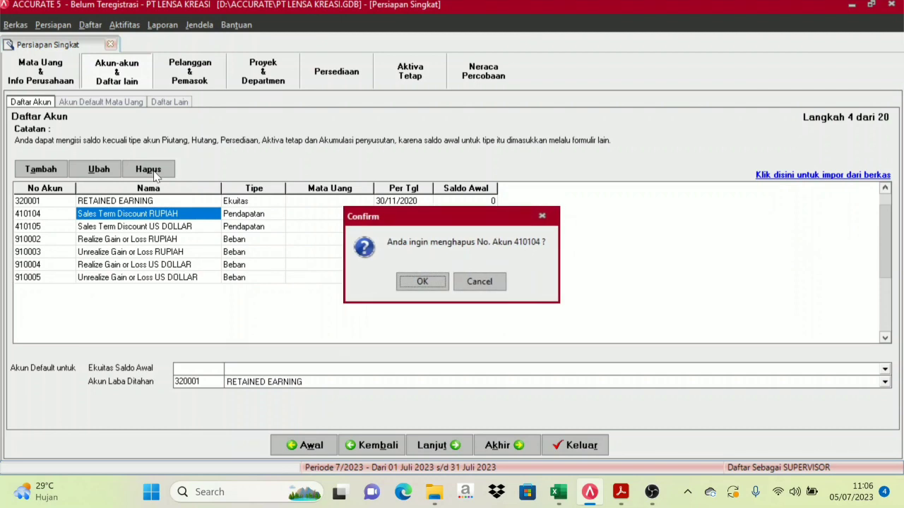
pyautogui.press('Return')
pyautogui.press('Return')
pyautogui.press('Return')
pyautogui.press('Return')
pyautogui.press('Return')
pyautogui.press('Return')
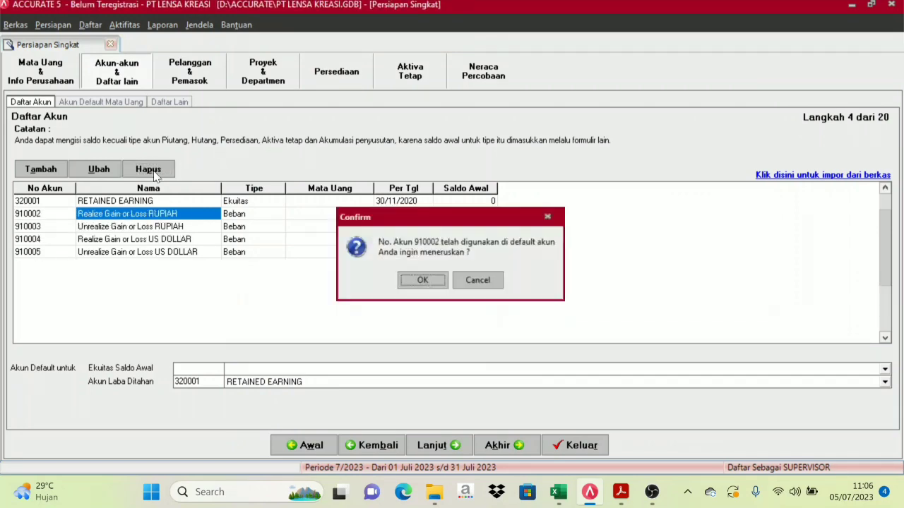
pyautogui.press('Return')
pyautogui.press('Return')
pyautogui.press('Return')
pyautogui.press('Return')
pyautogui.press('Return')
pyautogui.press('Return')
pyautogui.press('Return')
pyautogui.press('Return')
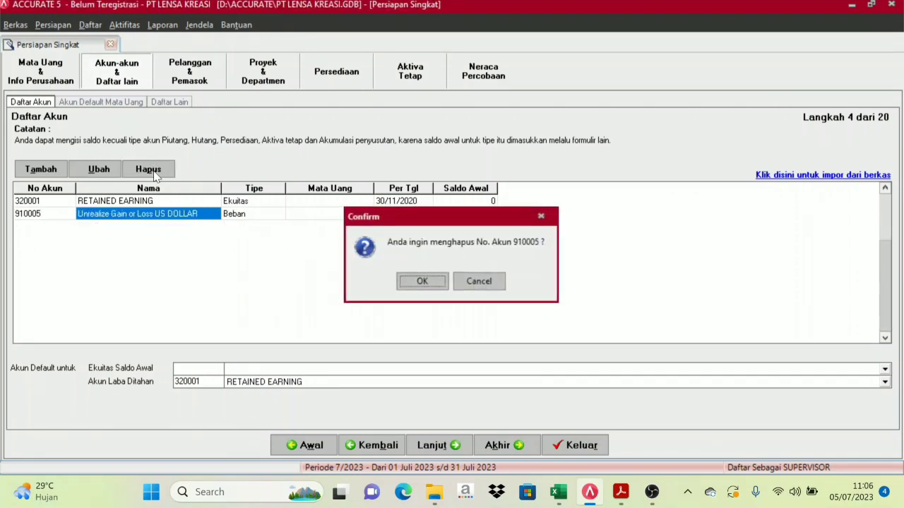
pyautogui.press('Return')
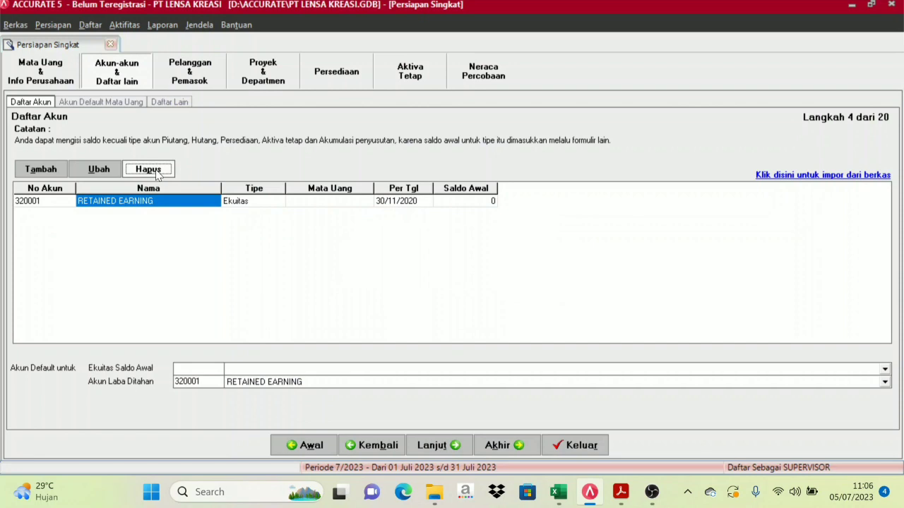
pyautogui.click(204, 267)
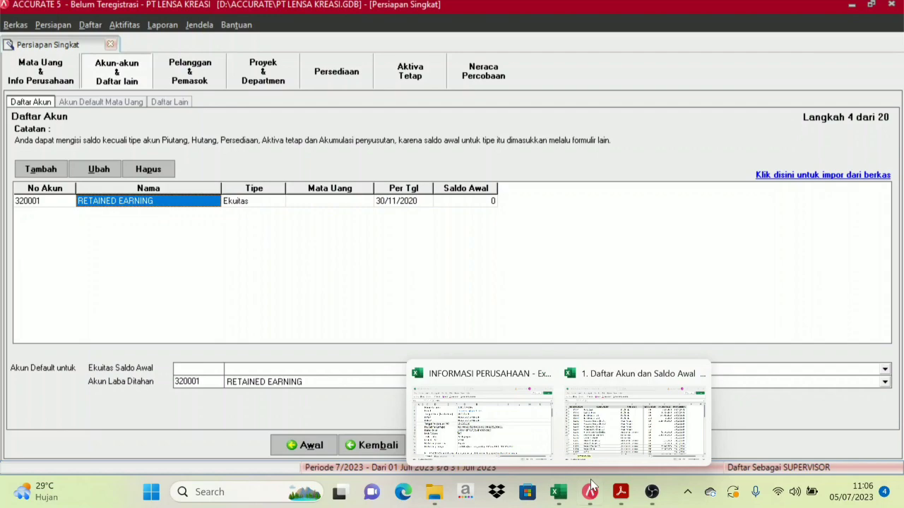
pyautogui.click(630, 447)
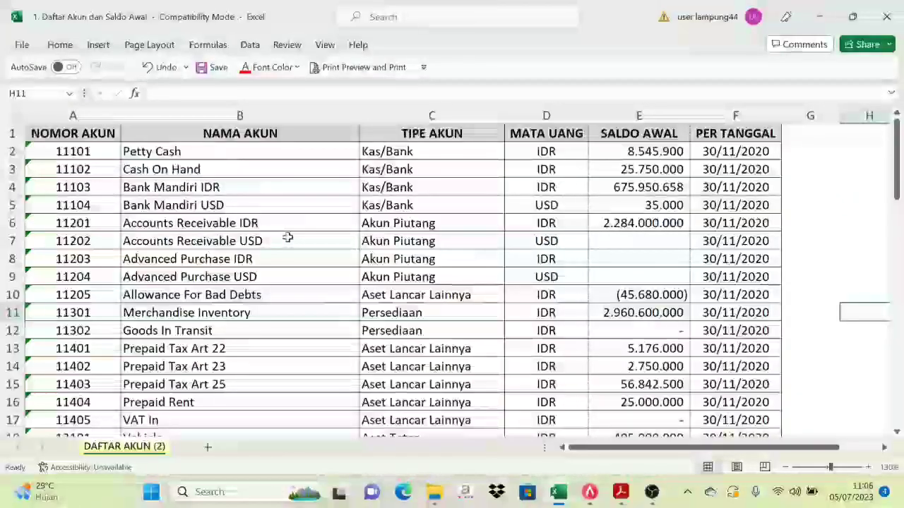
pyautogui.click(590, 503)
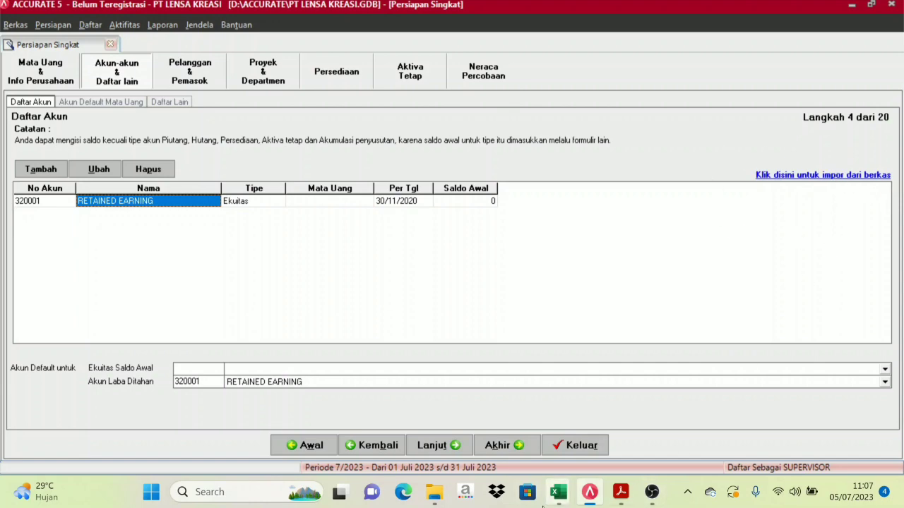
pyautogui.moveTo(558, 492)
pyautogui.click(624, 445)
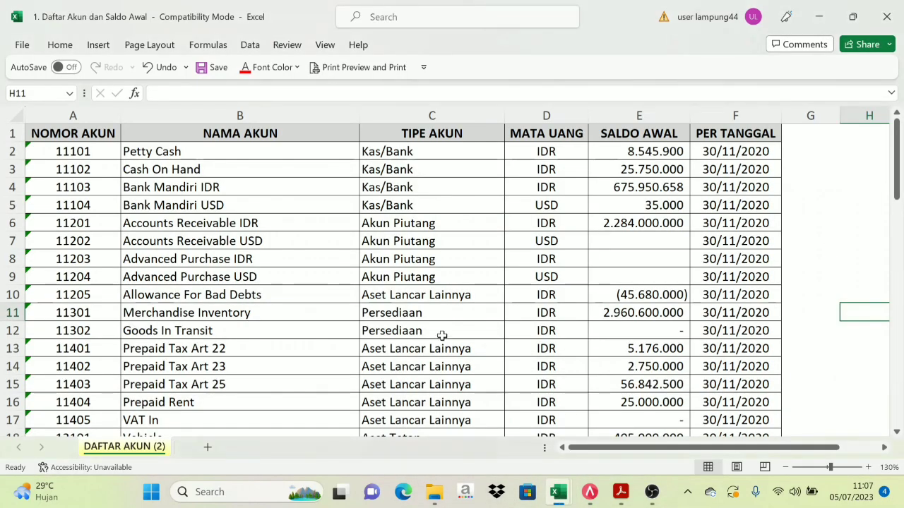
pyautogui.scroll(-1, 346, 249)
pyautogui.scroll(-5, 346, 251)
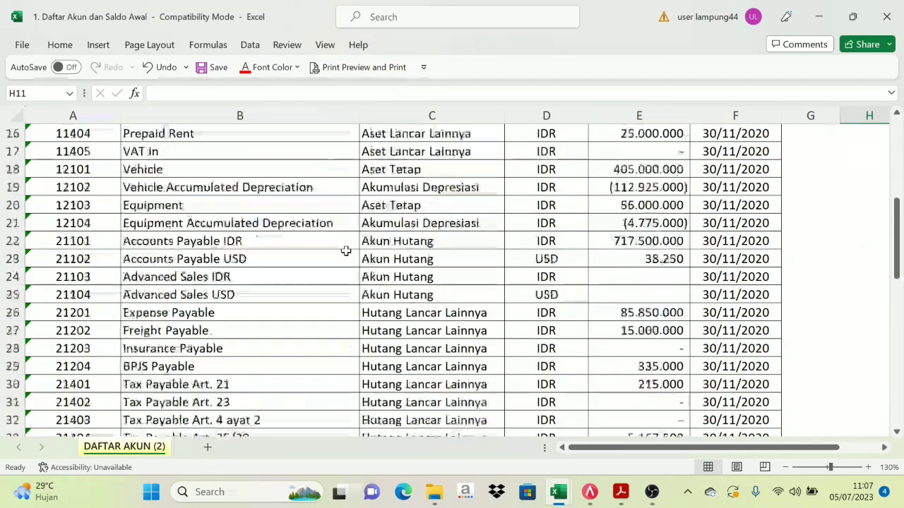
pyautogui.scroll(5, 347, 252)
pyautogui.click(597, 492)
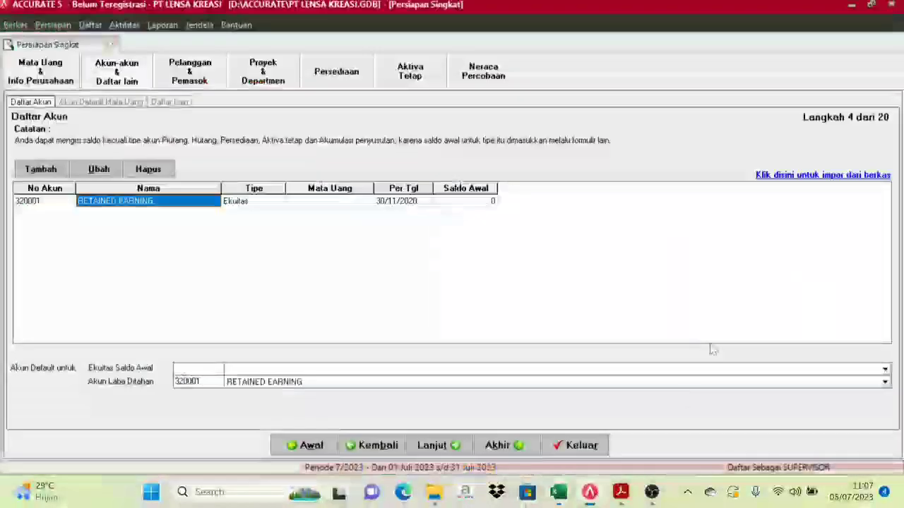
# Start a file import and browse to D:\MATERI KONTEN's DAFTAR EXCEL IMPOR ACCURATE folder
pyautogui.click(824, 175)
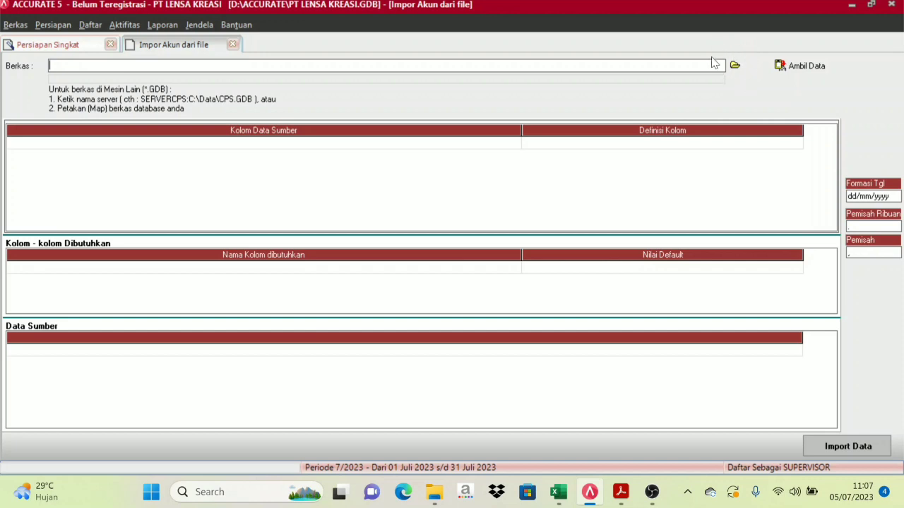
pyautogui.click(736, 66)
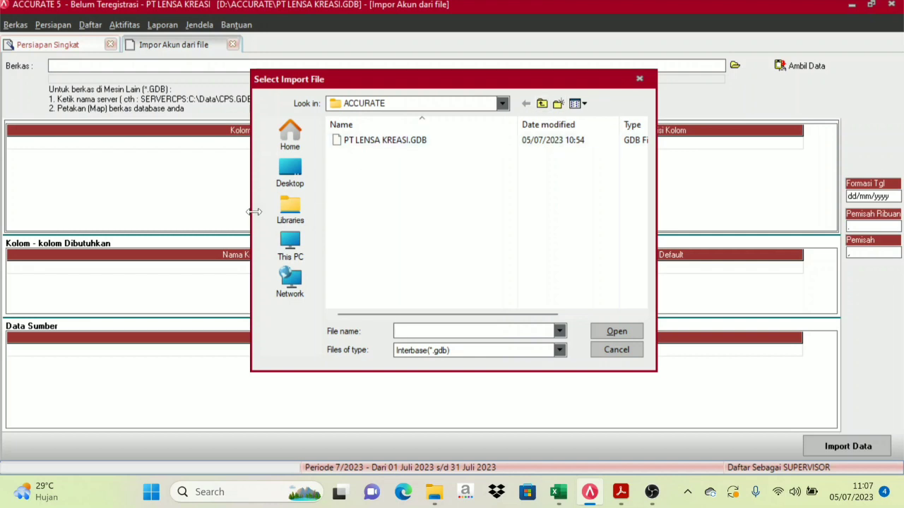
pyautogui.click(293, 250)
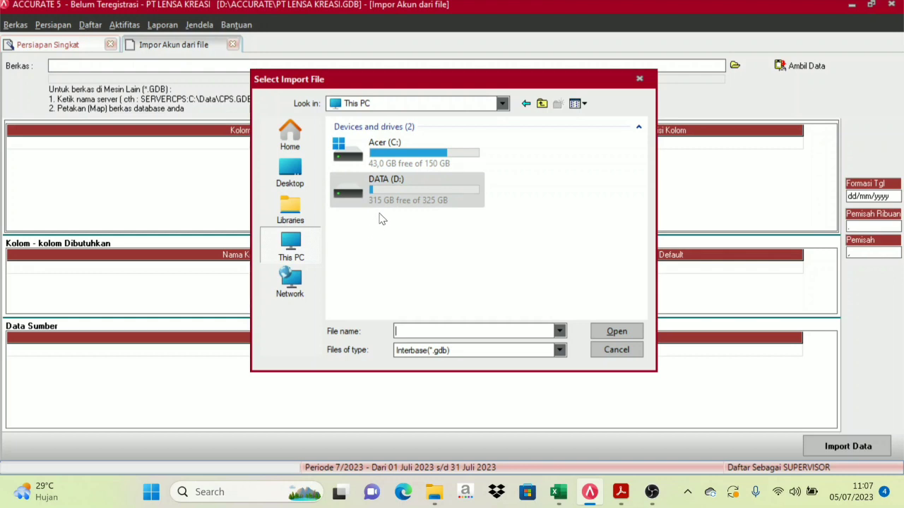
pyautogui.doubleClick(376, 187)
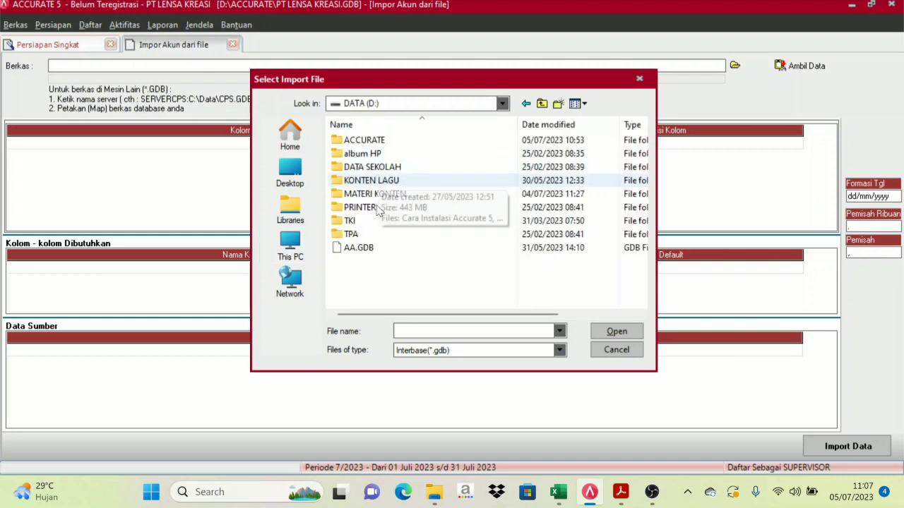
pyautogui.doubleClick(380, 193)
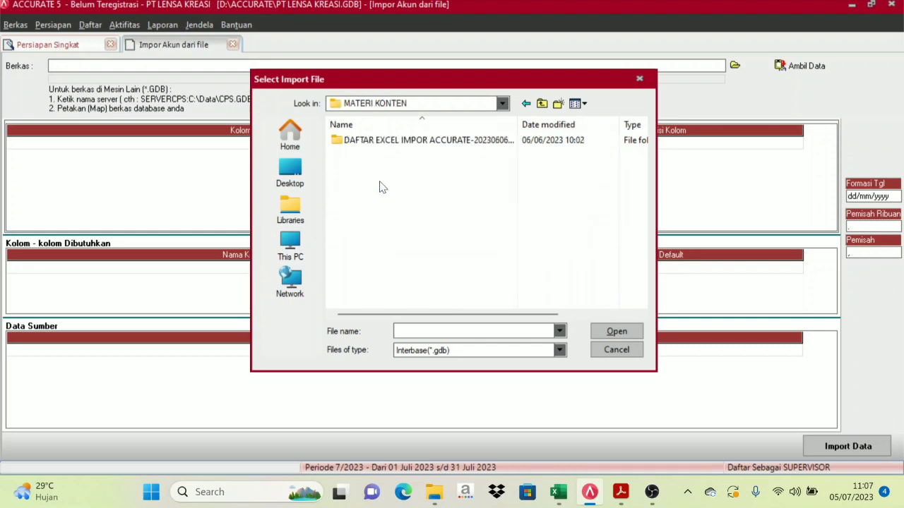
pyautogui.doubleClick(387, 142)
pyautogui.doubleClick(372, 142)
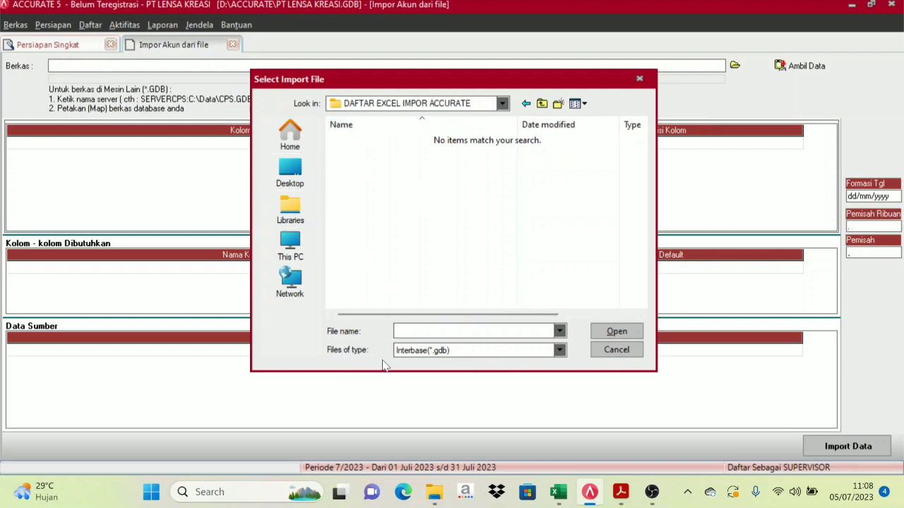
# Choose the Excel (*.xls) workbook '1. Daftar Akun dan Saldo Awal' as the import source
pyautogui.click(560, 350)
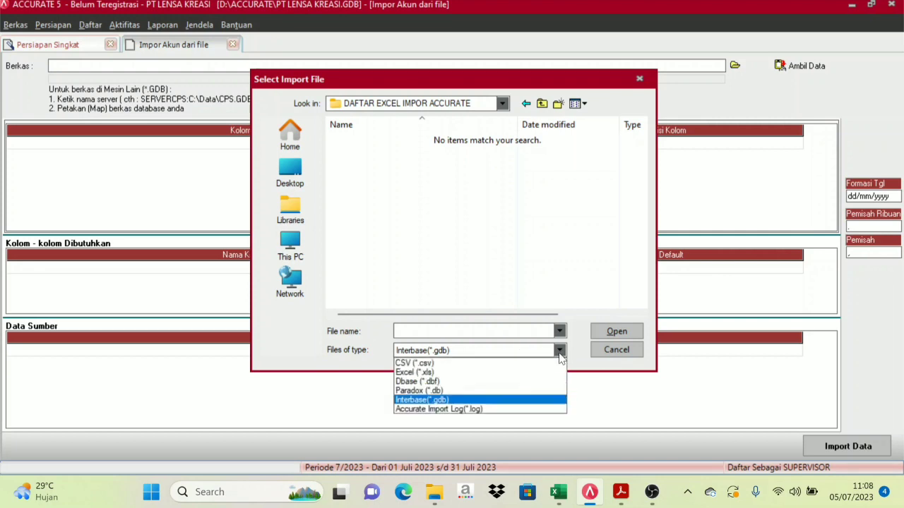
pyautogui.click(450, 373)
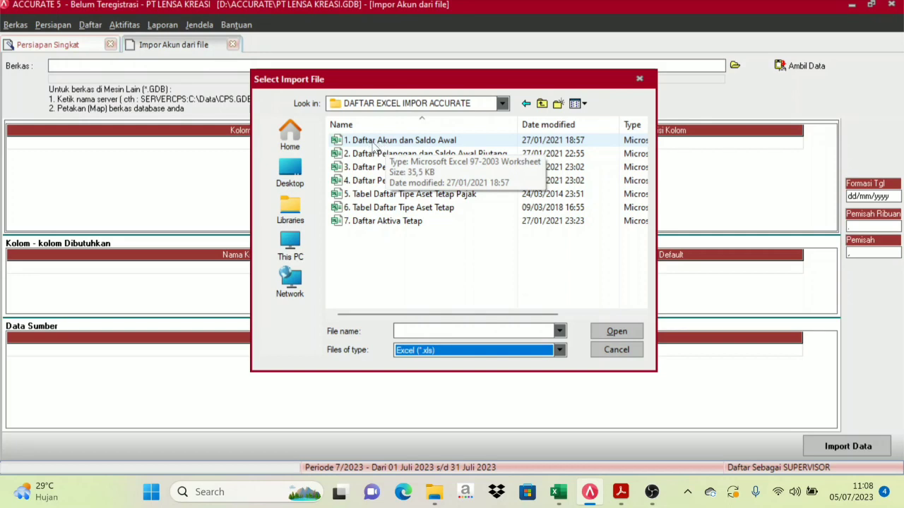
pyautogui.click(416, 145)
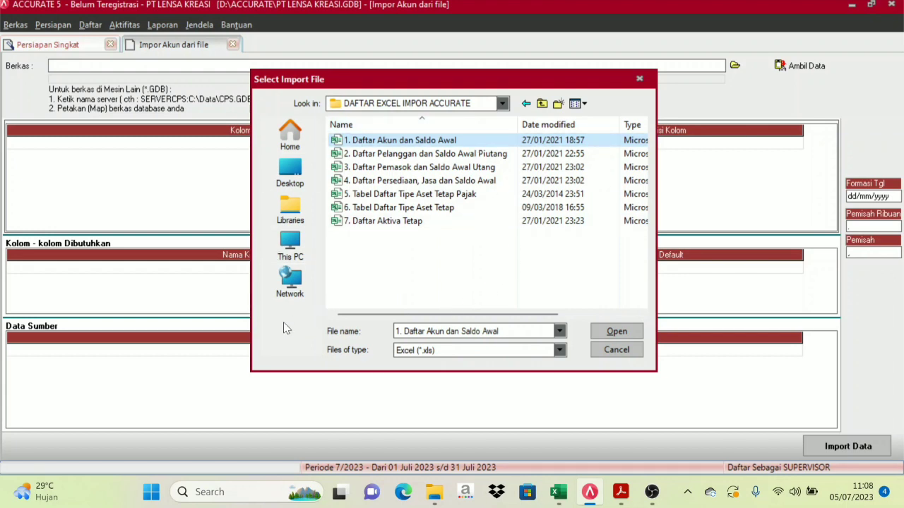
pyautogui.click(626, 332)
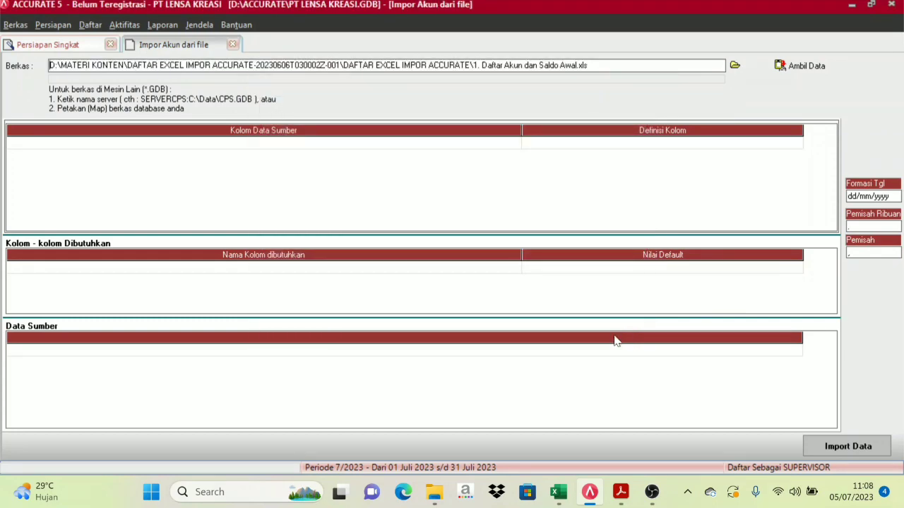
# Load the workbook with Ambil Data and narrow the Kolom Data Sumber and Definisi Kolom columns
pyautogui.click(816, 63)
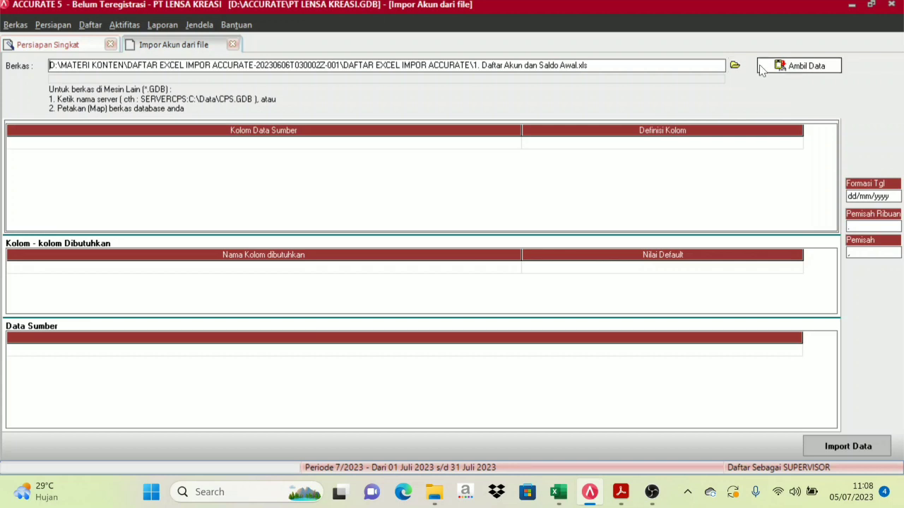
pyautogui.click(810, 68)
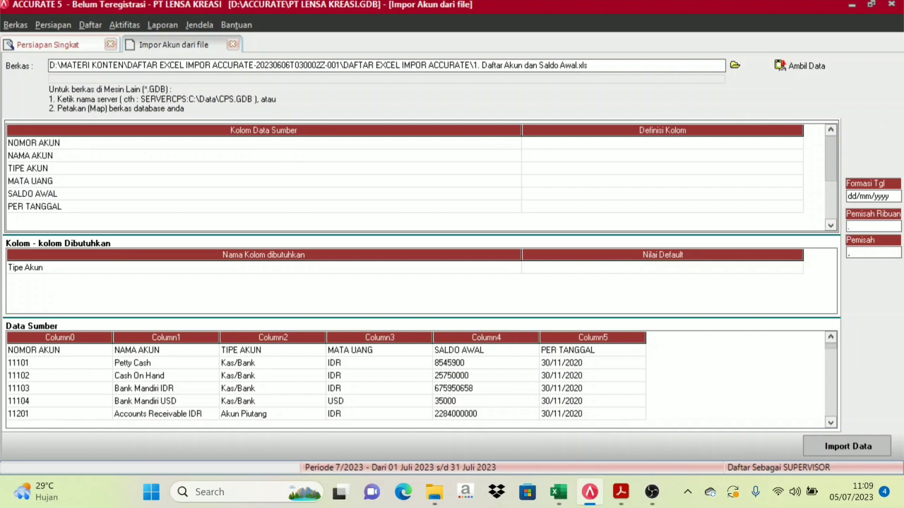
pyautogui.moveTo(522, 129); pyautogui.dragTo(349, 125)
pyautogui.moveTo(631, 127); pyautogui.dragTo(582, 127)
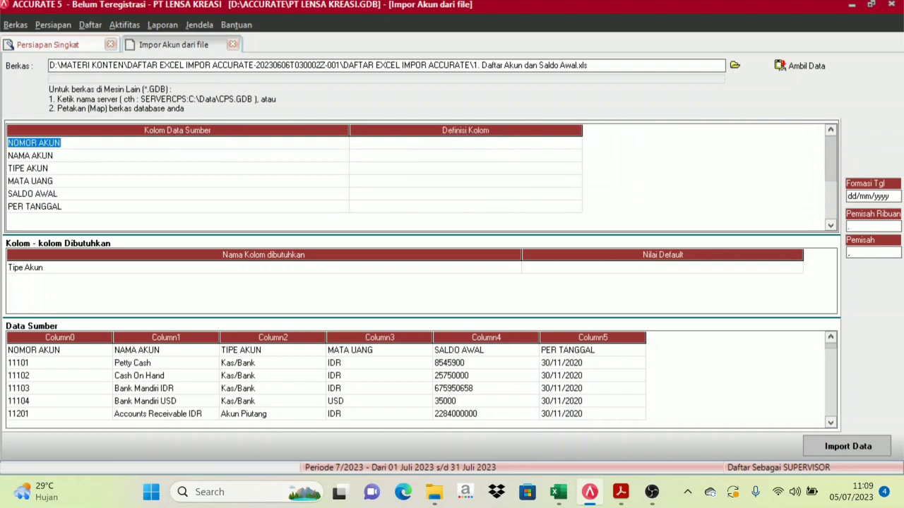
# Review the six source columns and account rows, then request deletion of the NOMOR AKUN header row
pyautogui.click(19, 143)
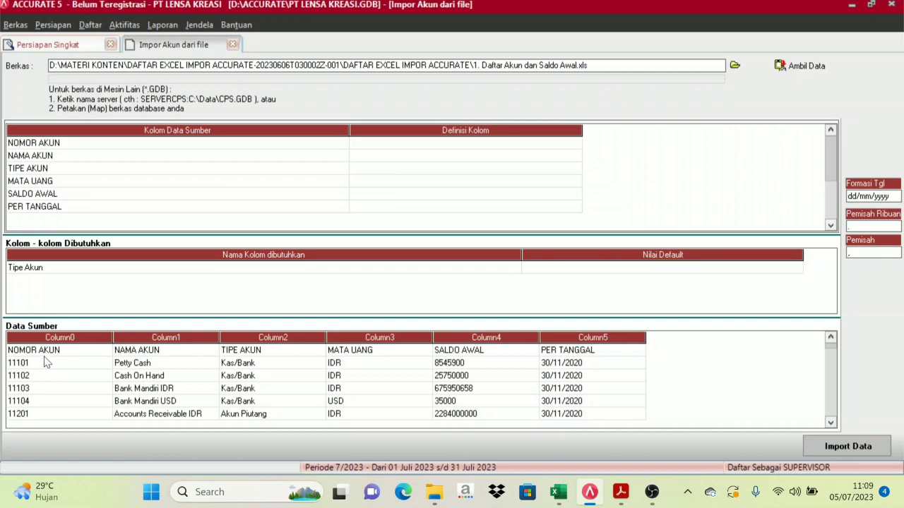
pyautogui.click(167, 351)
pyautogui.click(258, 353)
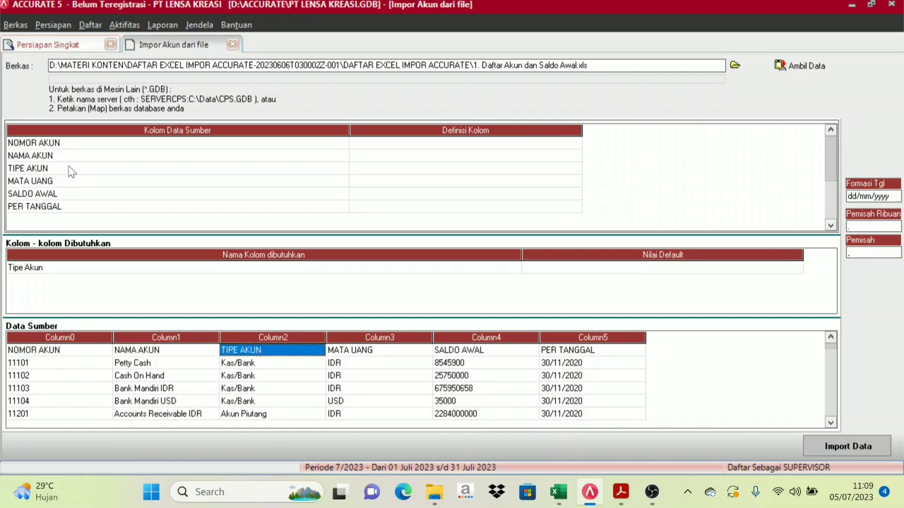
pyautogui.click(377, 351)
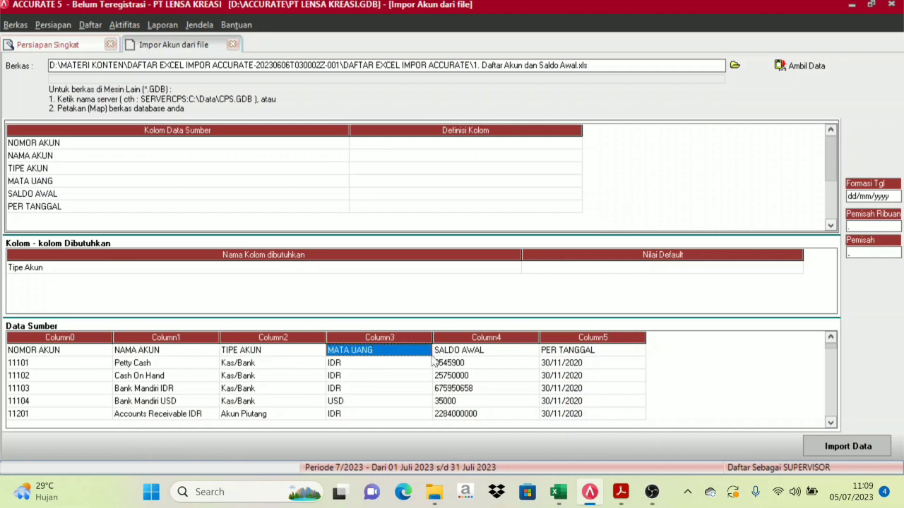
pyautogui.click(472, 356)
pyautogui.click(552, 353)
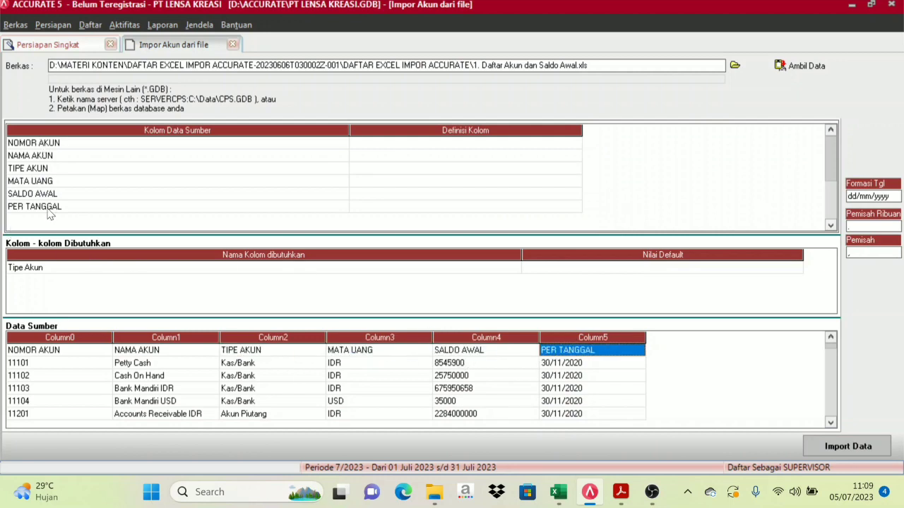
pyautogui.click(80, 388)
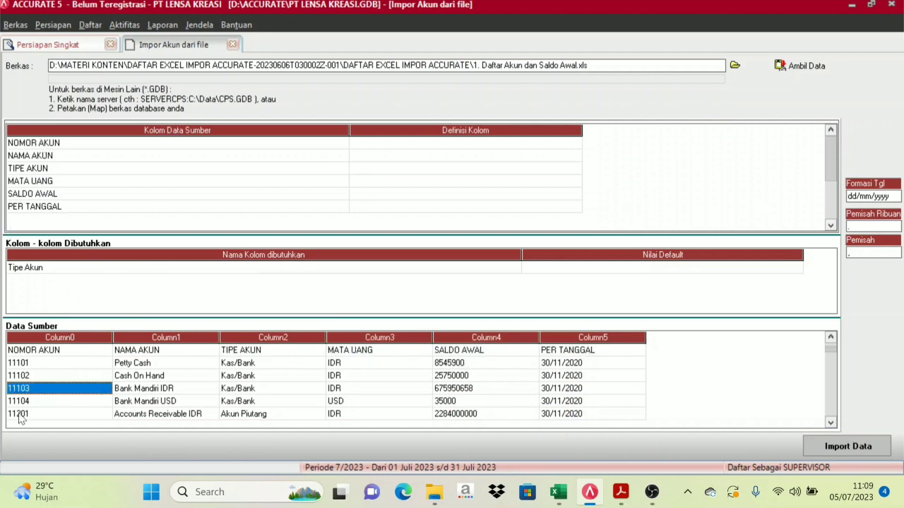
pyautogui.click(37, 352)
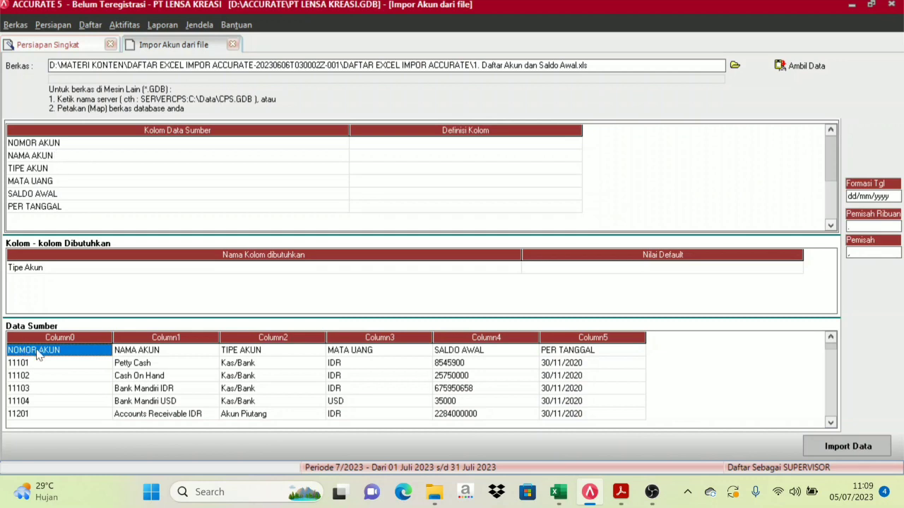
pyautogui.rightClick(37, 351)
pyautogui.click(63, 375)
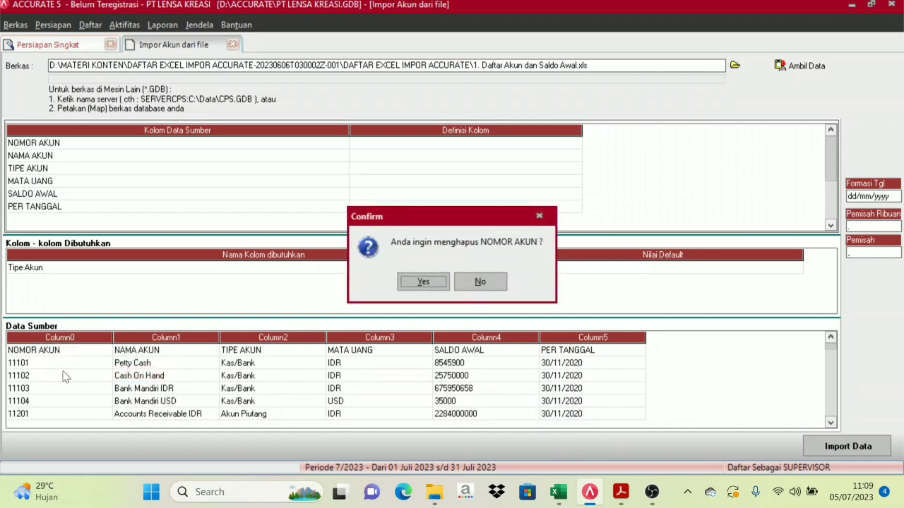
pyautogui.click(422, 283)
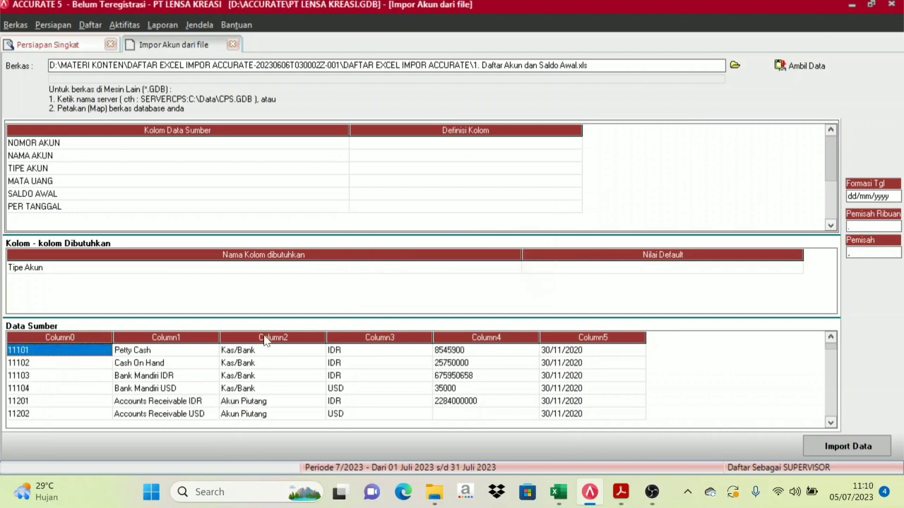
pyautogui.click(43, 376)
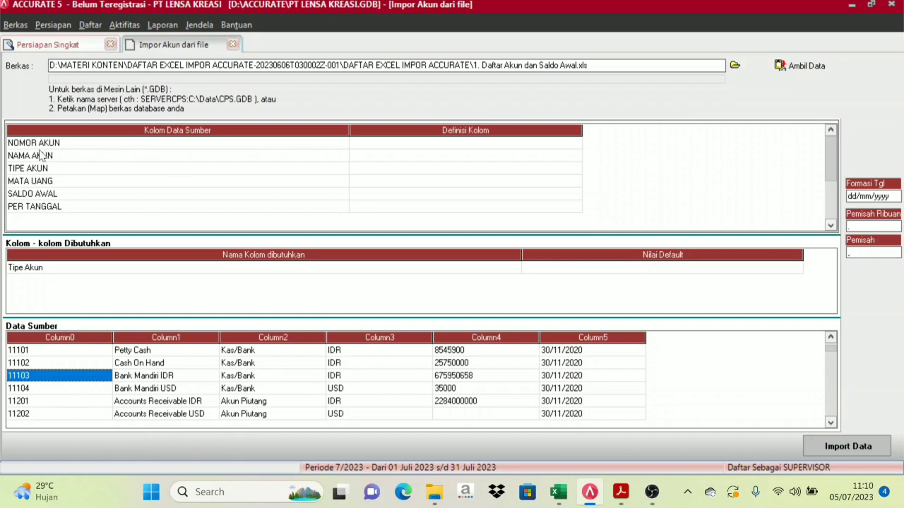
pyautogui.click(426, 145)
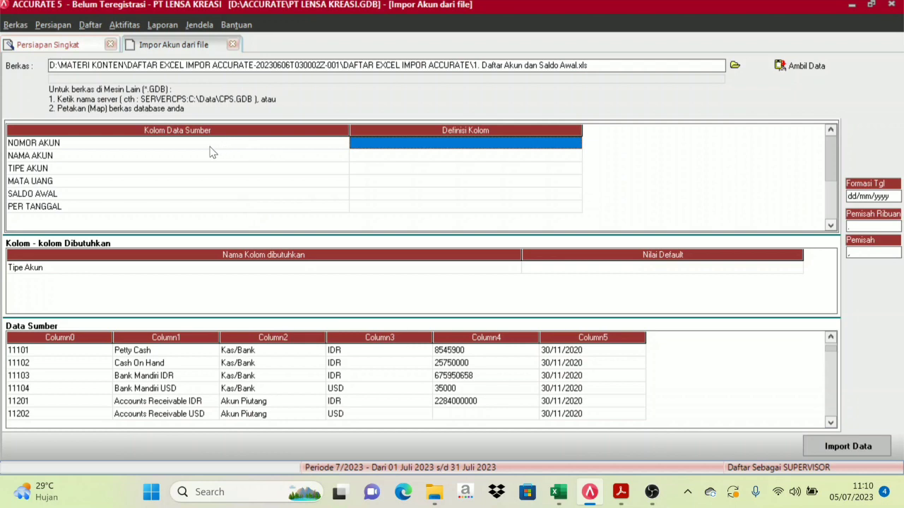
pyautogui.click(155, 391)
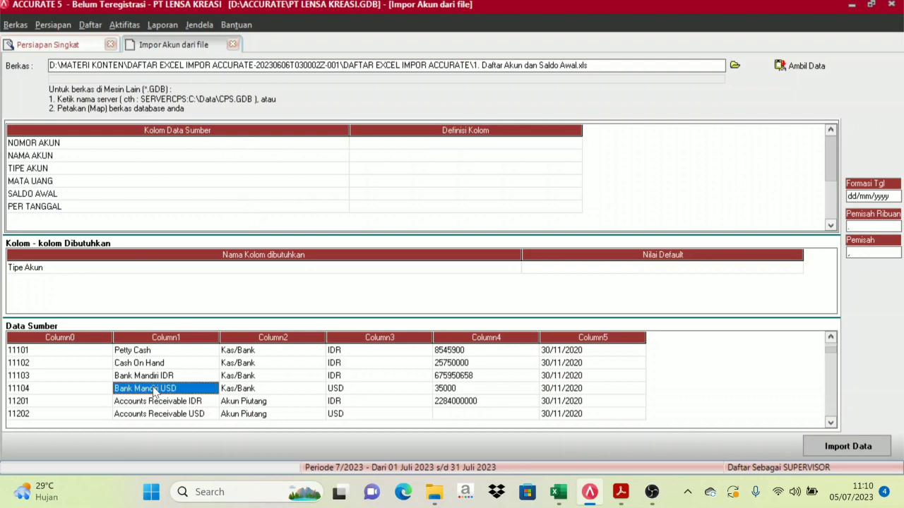
pyautogui.click(240, 147)
pyautogui.click(415, 143)
pyautogui.click(314, 144)
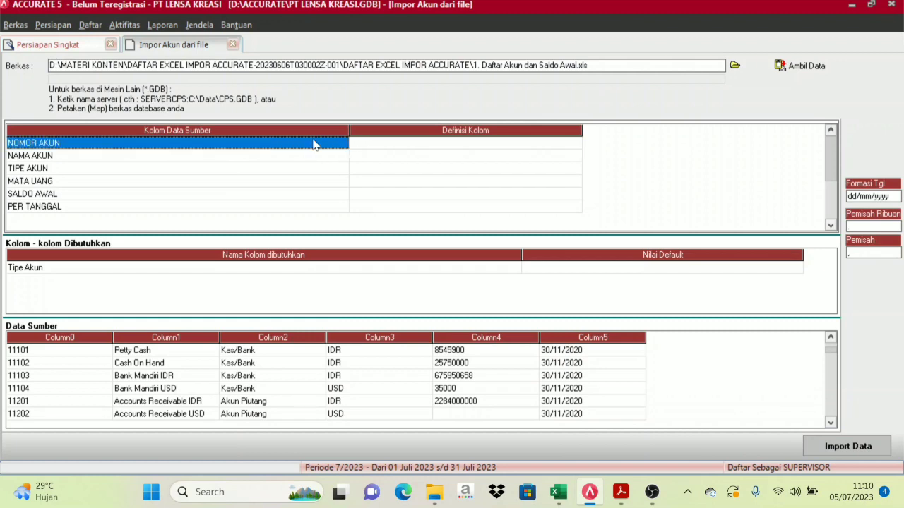
pyautogui.click(380, 144)
pyautogui.click(309, 144)
pyautogui.click(371, 143)
pyautogui.click(303, 144)
pyautogui.click(367, 144)
pyautogui.click(296, 143)
pyautogui.click(391, 144)
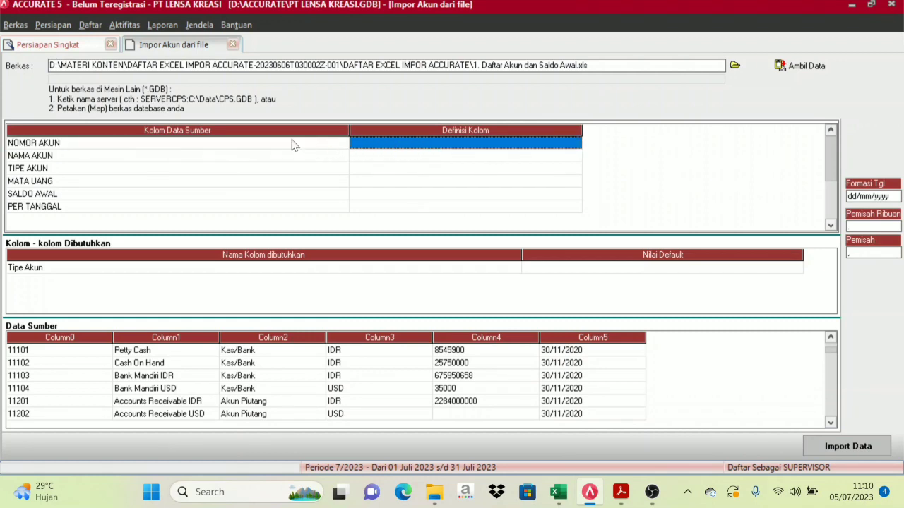
pyautogui.click(273, 144)
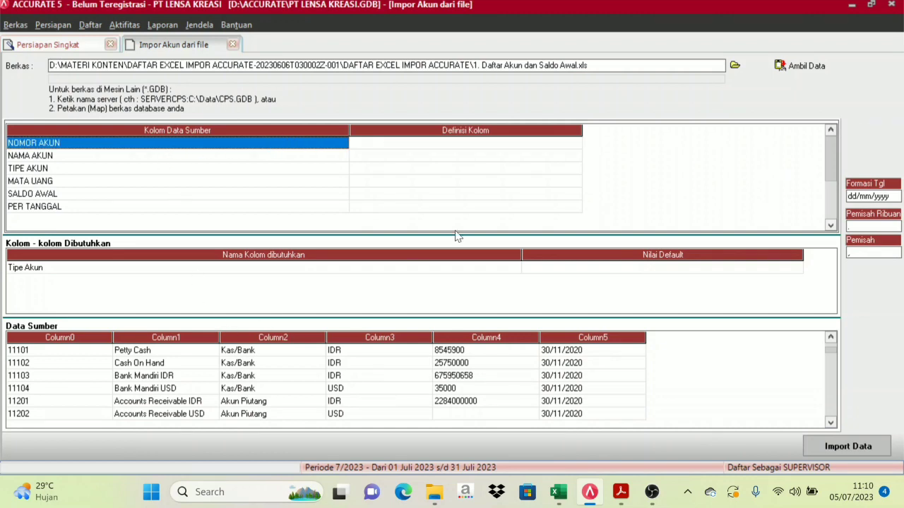
pyautogui.click(496, 144)
# Map NOMOR AKUN to No. Akun, NAMA AKUN to Nama Akun, and TIPE AKUN to Tipe Akun
pyautogui.click(555, 144)
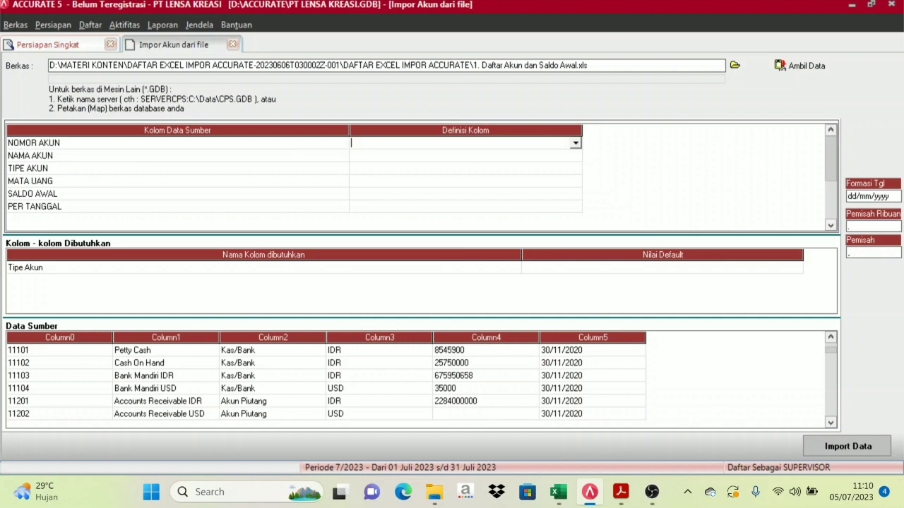
pyautogui.click(576, 144)
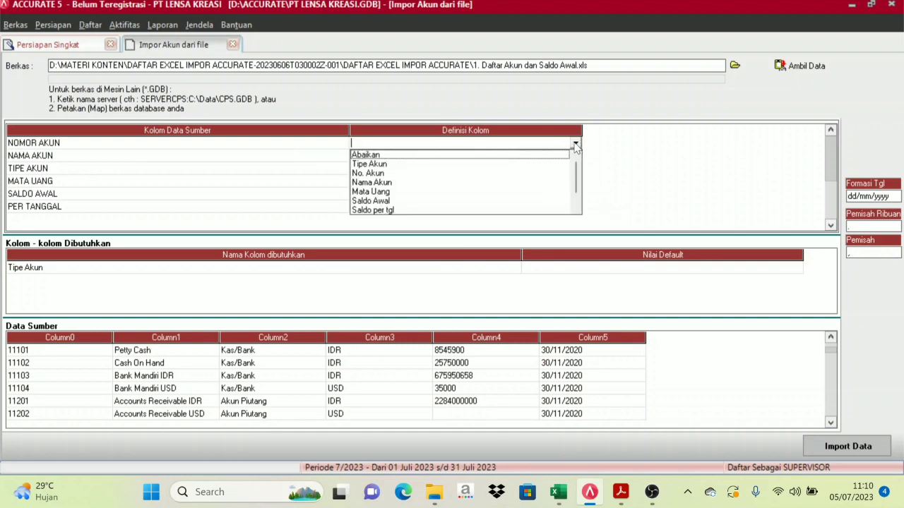
pyautogui.click(390, 174)
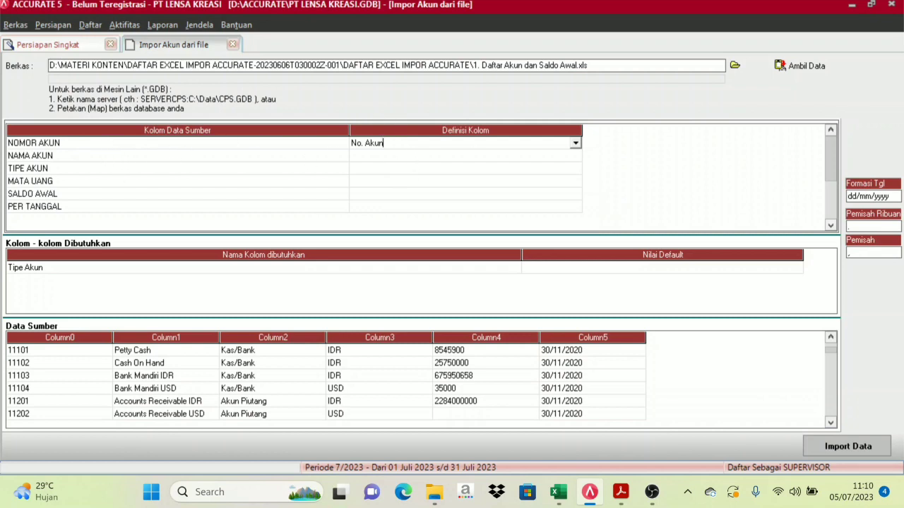
pyautogui.click(414, 162)
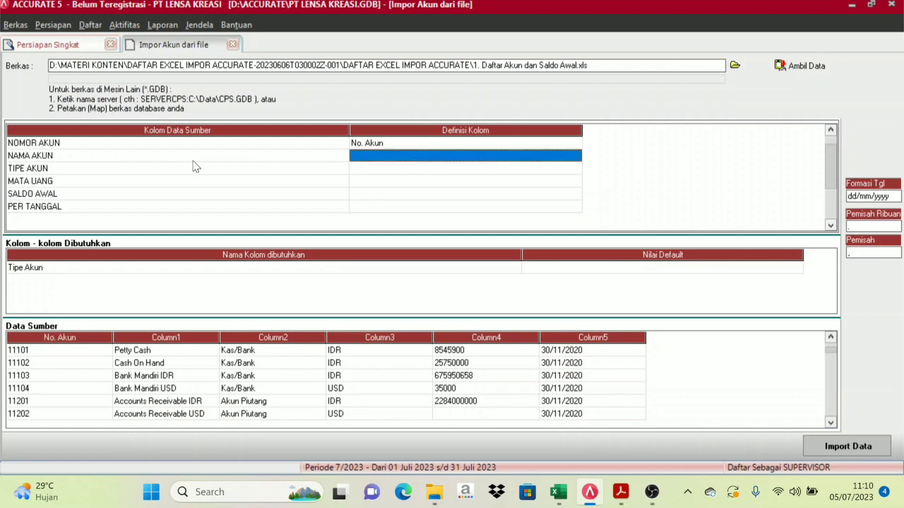
pyautogui.click(521, 159)
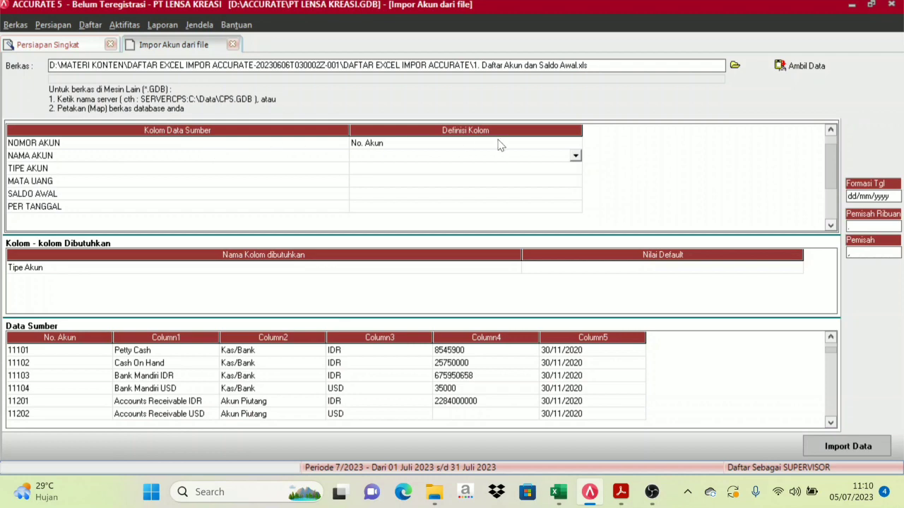
pyautogui.click(576, 156)
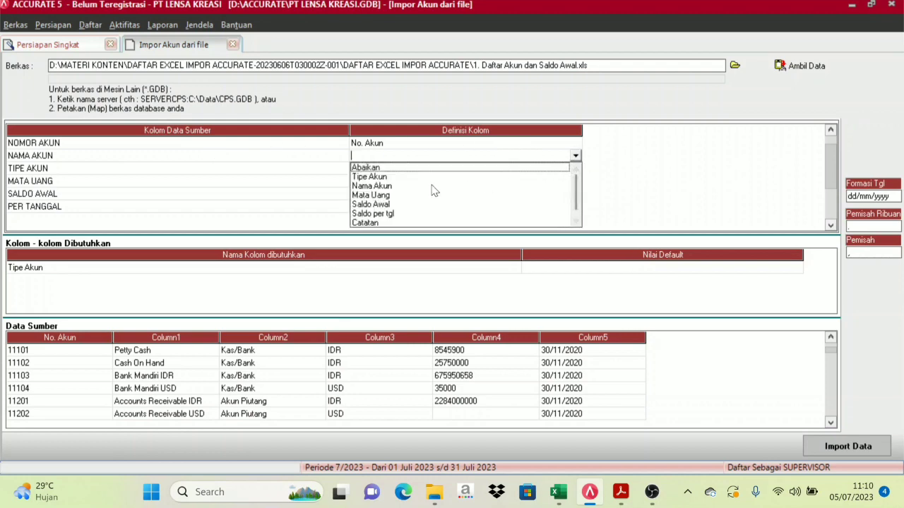
pyautogui.click(372, 185)
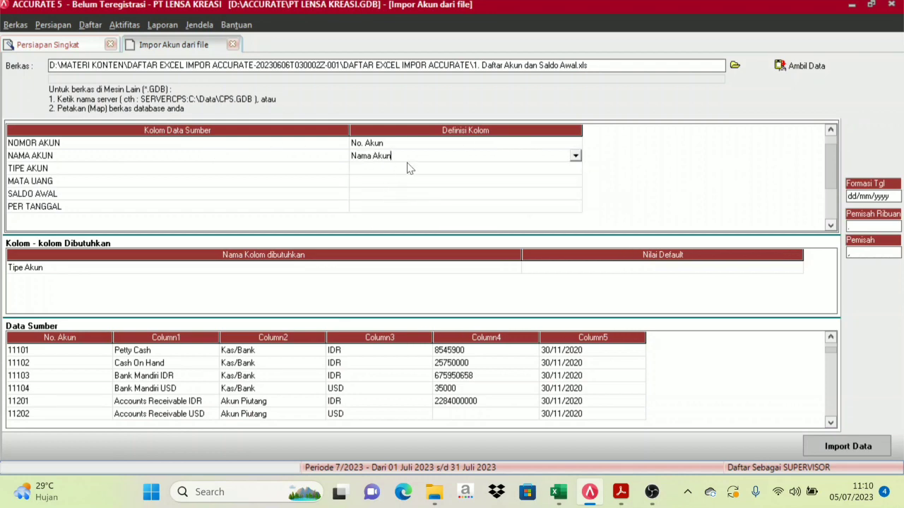
pyautogui.click(385, 175)
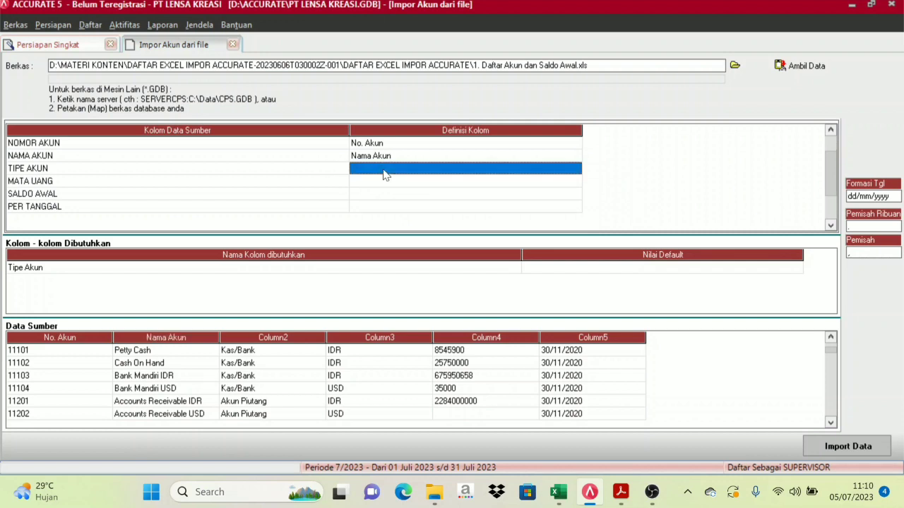
pyautogui.click(575, 170)
pyautogui.click(576, 169)
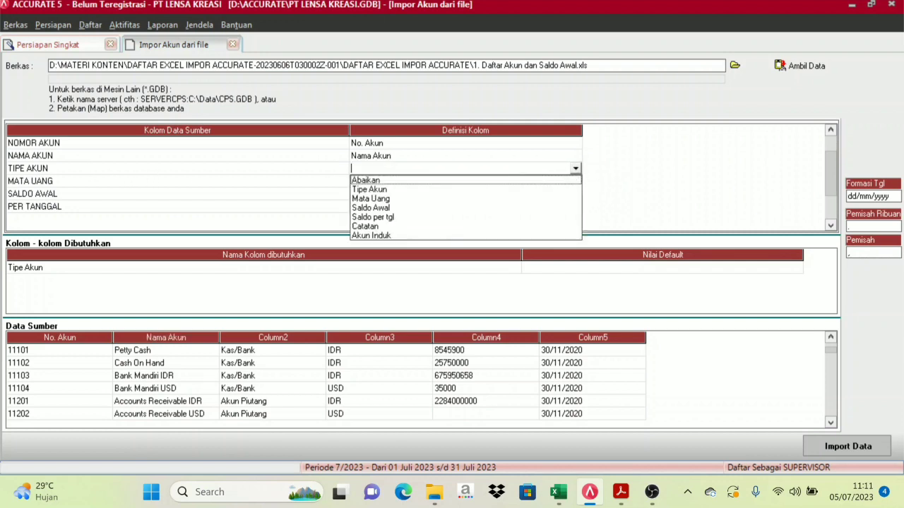
pyautogui.click(395, 190)
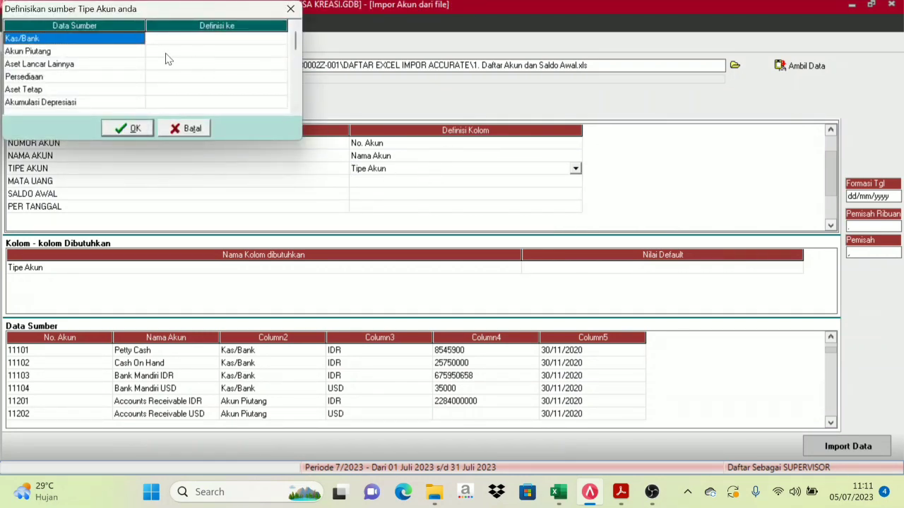
# Map Kas/Bank to the Kas/Bank type and Akun Piutang to Akun Piutang
pyautogui.moveTo(167, 15); pyautogui.dragTo(182, 19)
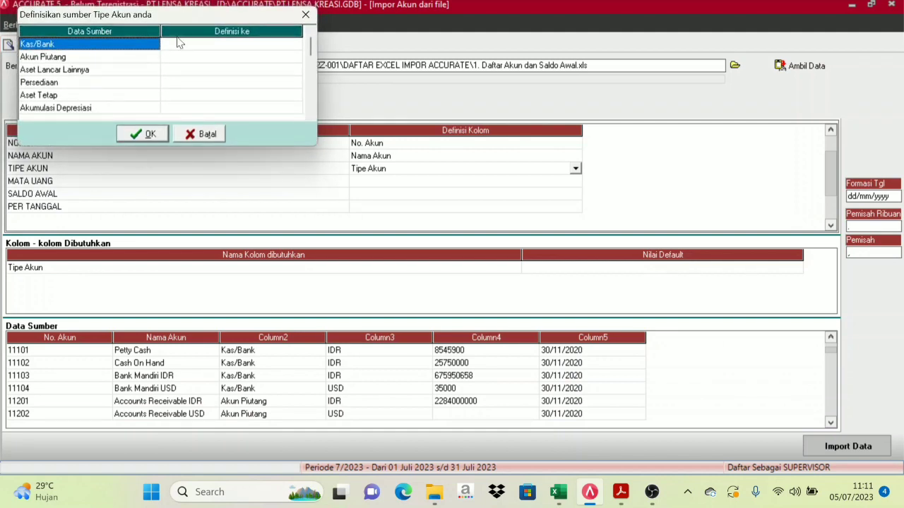
pyautogui.click(219, 45)
pyautogui.click(296, 45)
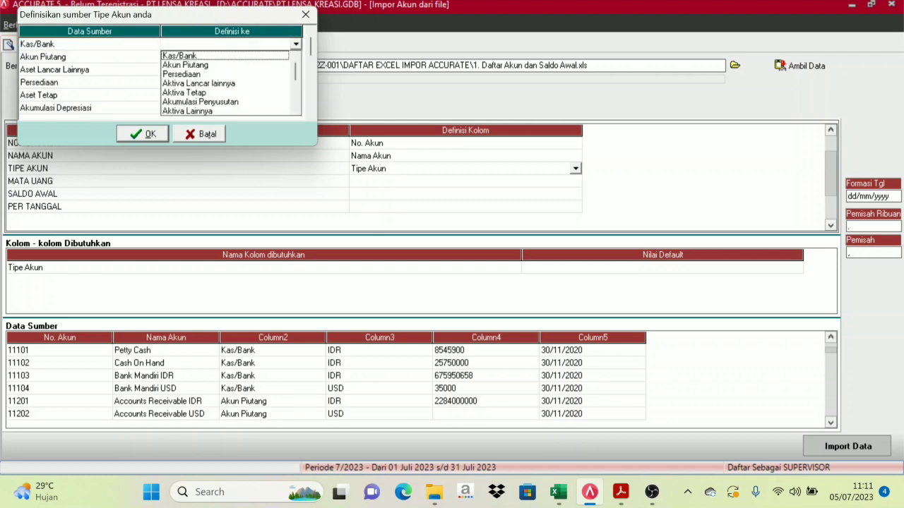
pyautogui.click(200, 56)
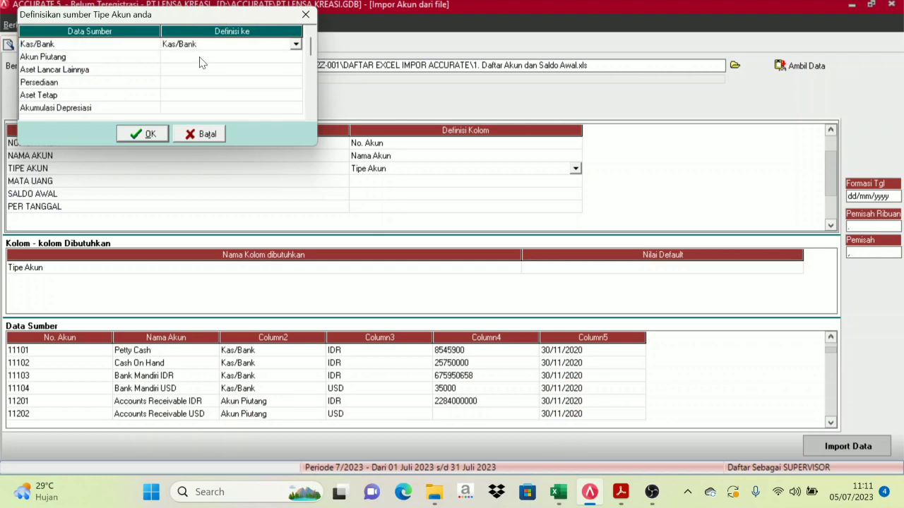
pyautogui.click(105, 59)
pyautogui.click(199, 59)
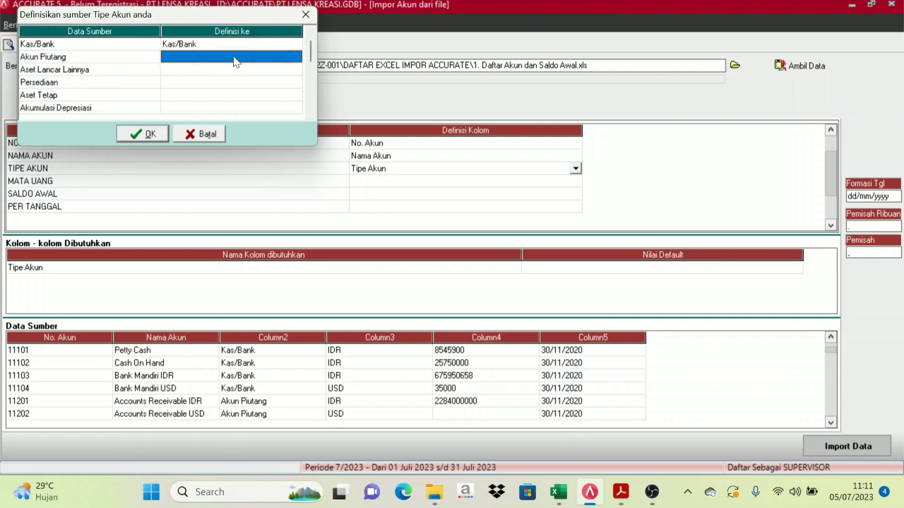
pyautogui.click(235, 60)
pyautogui.click(295, 58)
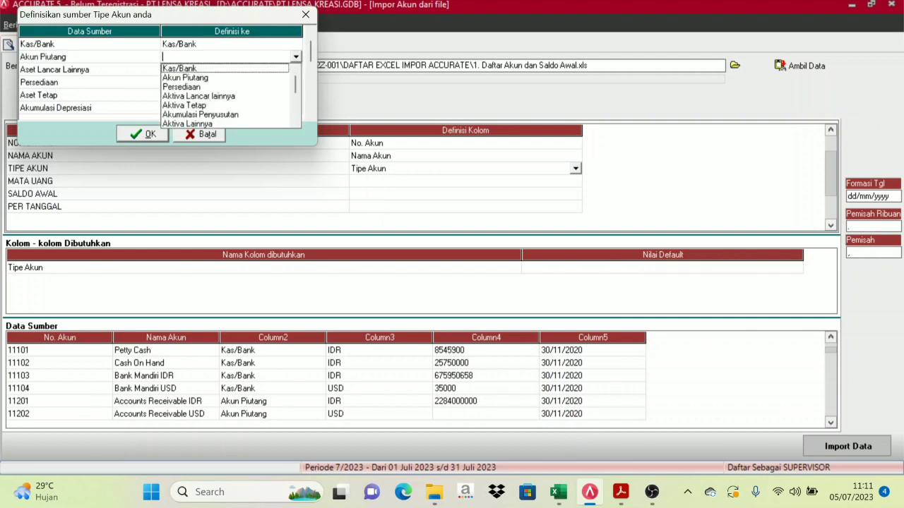
pyautogui.click(204, 78)
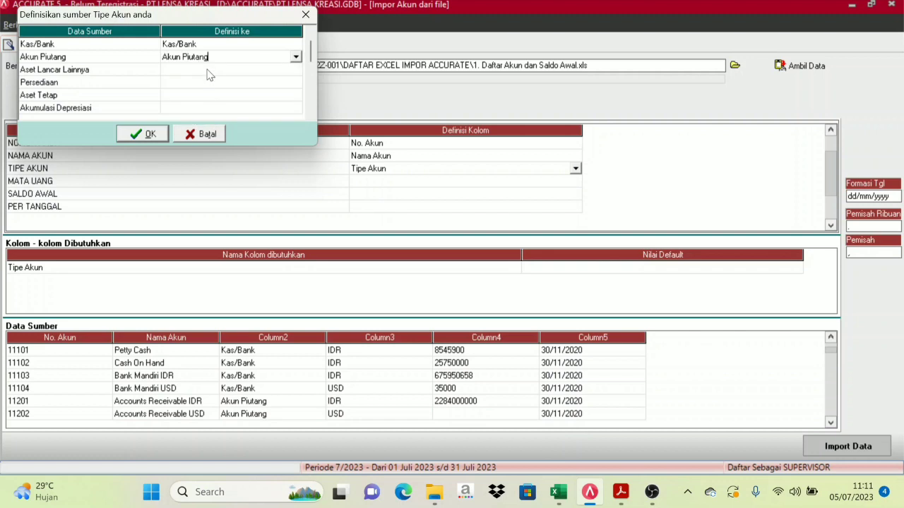
# Map Aset Lancar Lainnya to Aktiva Lancar lainnya and Persediaan to Persediaan
pyautogui.click(210, 72)
pyautogui.click(273, 74)
pyautogui.click(295, 71)
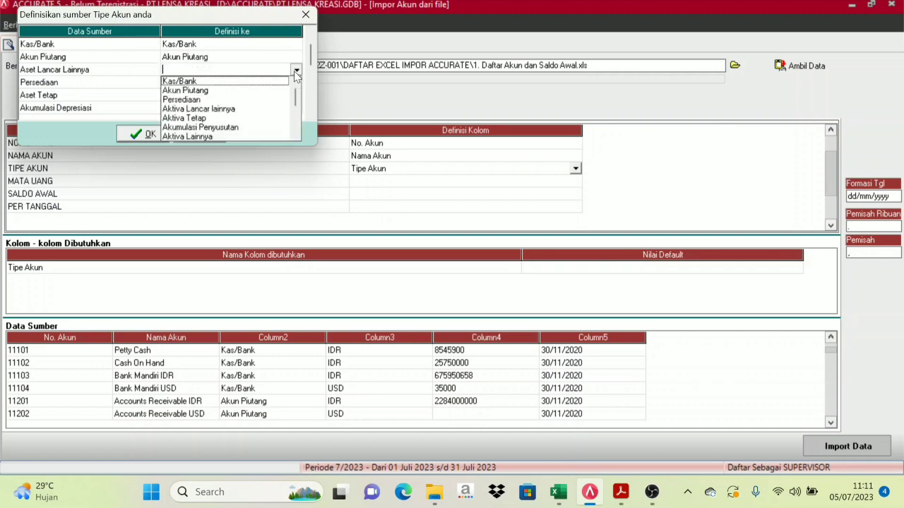
pyautogui.click(223, 110)
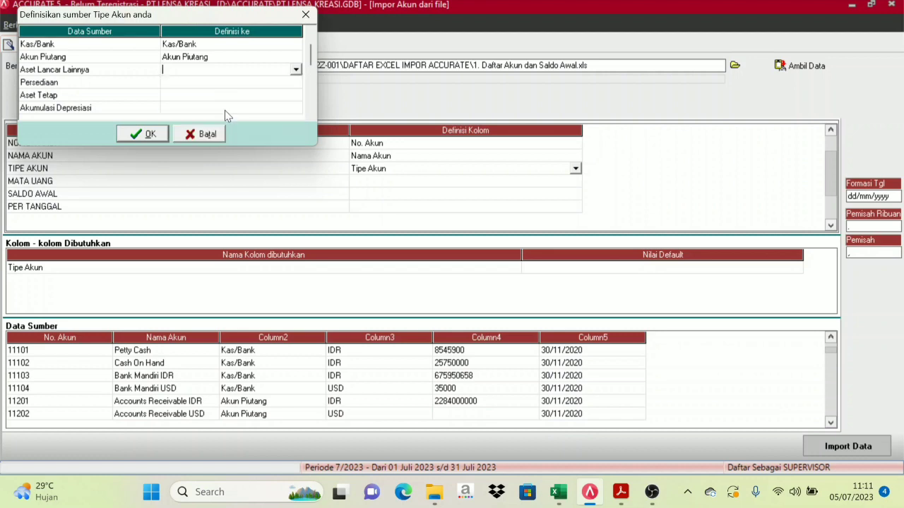
pyautogui.click(227, 83)
pyautogui.click(297, 85)
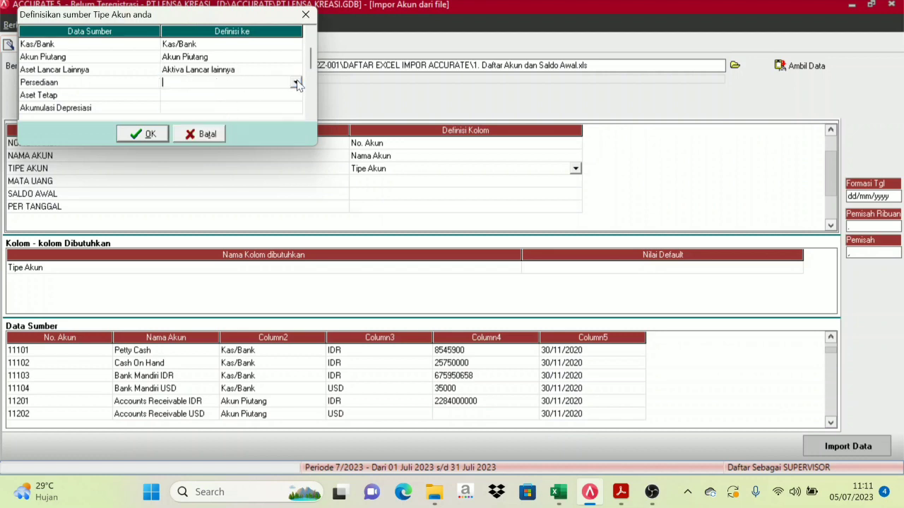
pyautogui.click(296, 84)
pyautogui.click(204, 108)
# Map Aset Tetap to Aktiva Tetap and Akumulasi Depresiasi to Akumulasi Penyusutan
pyautogui.click(207, 96)
pyautogui.click(297, 94)
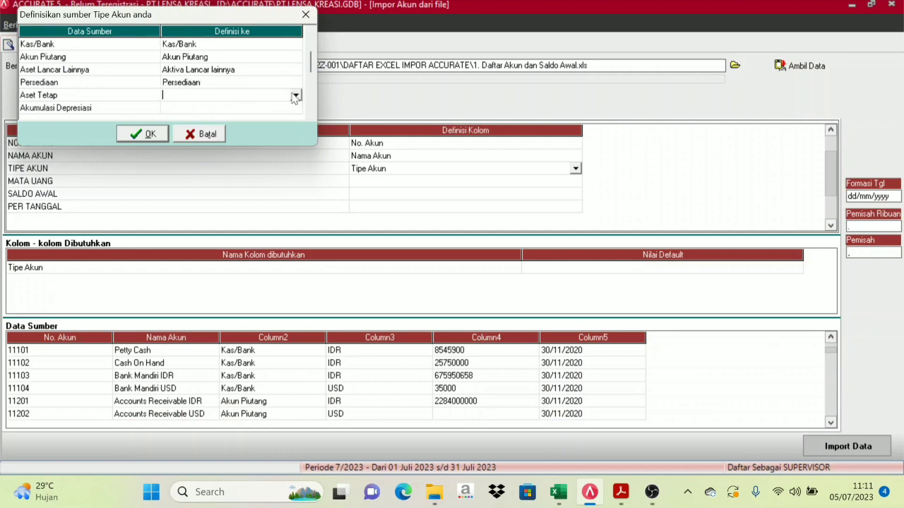
pyautogui.click(297, 94)
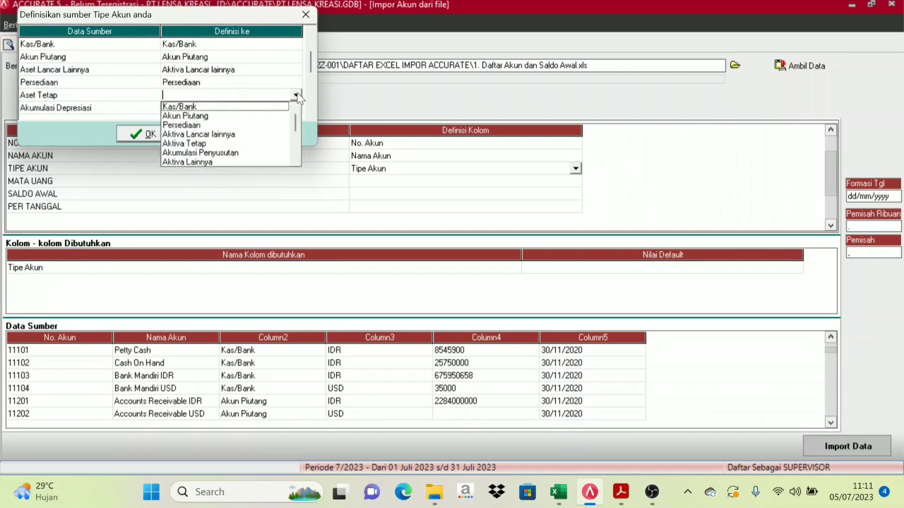
pyautogui.click(185, 143)
pyautogui.click(199, 108)
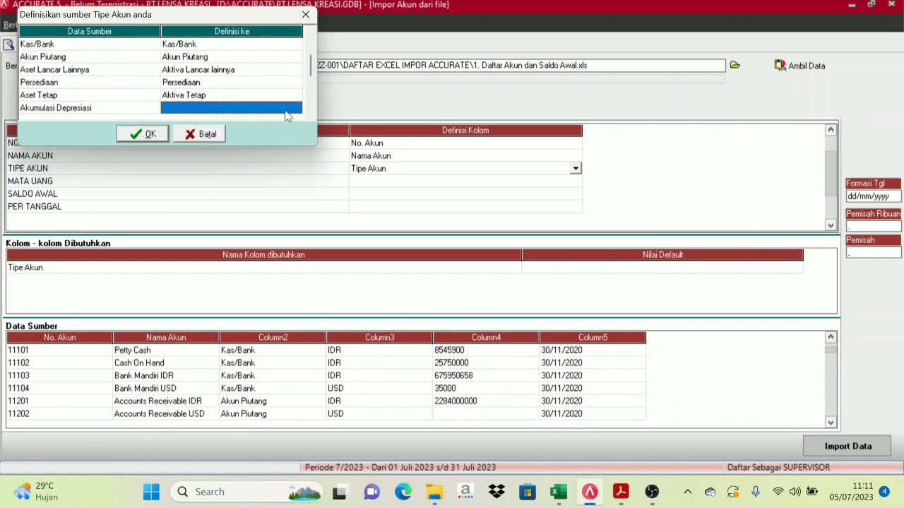
pyautogui.click(287, 113)
pyautogui.click(297, 108)
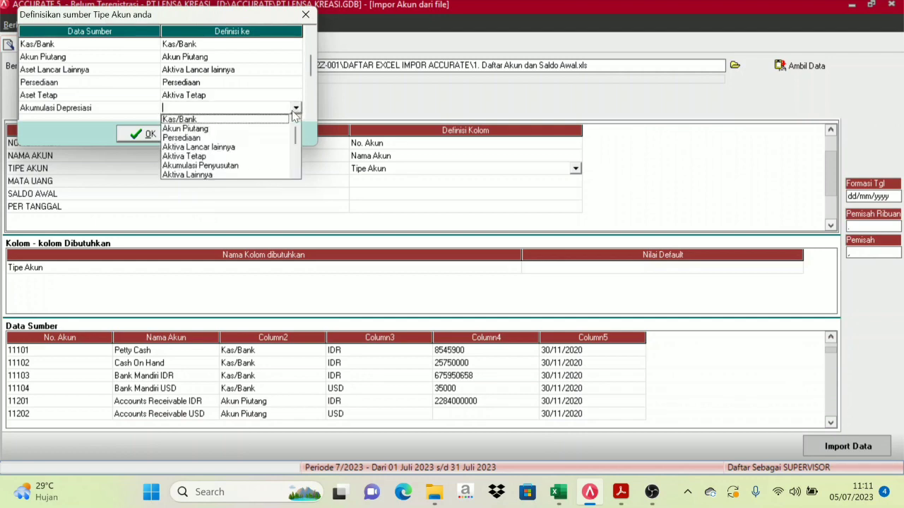
pyautogui.click(230, 168)
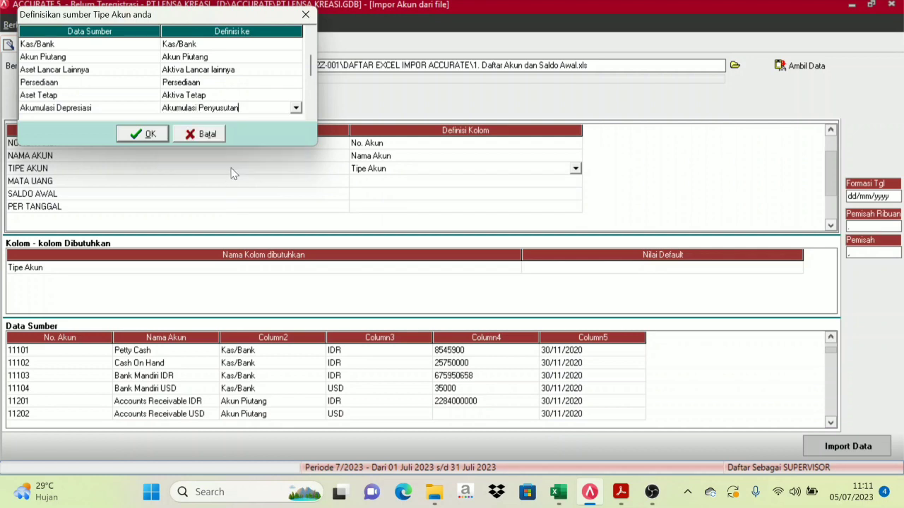
pyautogui.click(296, 109)
pyautogui.click(295, 108)
pyautogui.moveTo(312, 63); pyautogui.dragTo(312, 68)
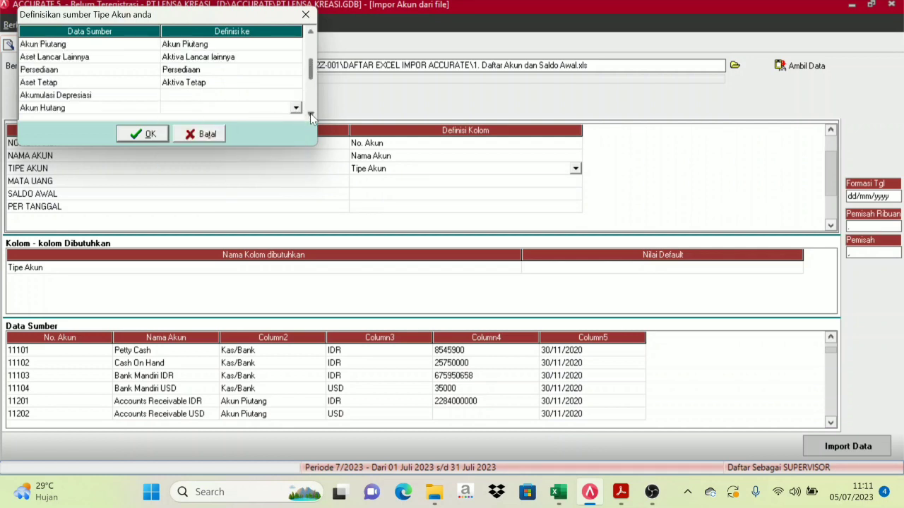
pyautogui.click(311, 114)
# Reapply Akumulasi Penyusutan to Akumulasi Depresiasi and map Akun Hutang to Akun Hutang
pyautogui.click(217, 82)
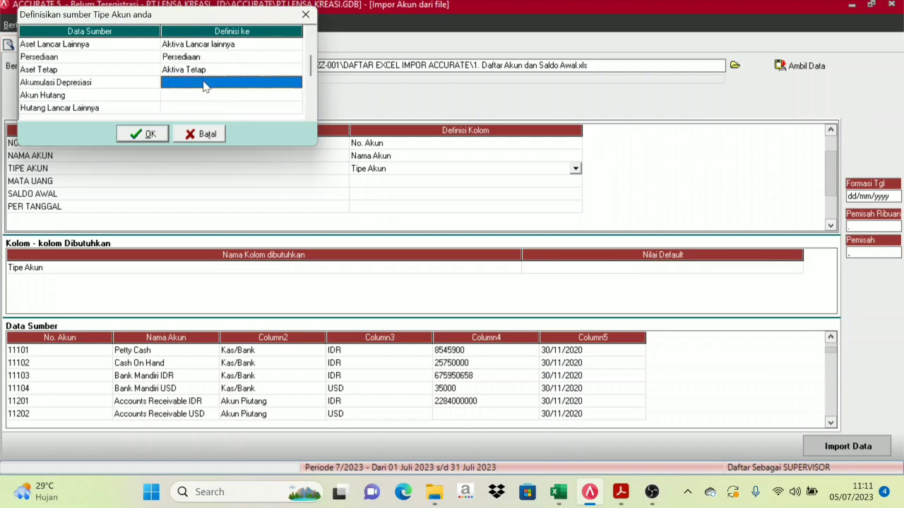
pyautogui.click(294, 82)
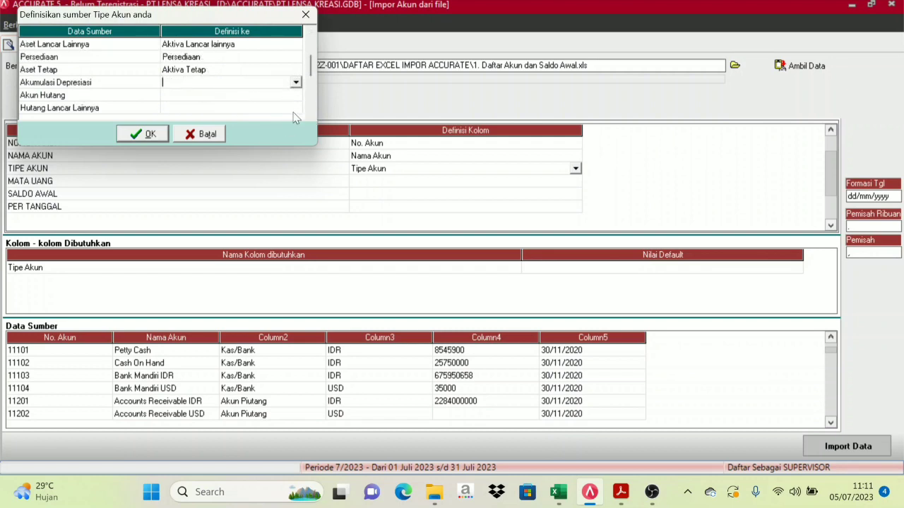
pyautogui.click(296, 82)
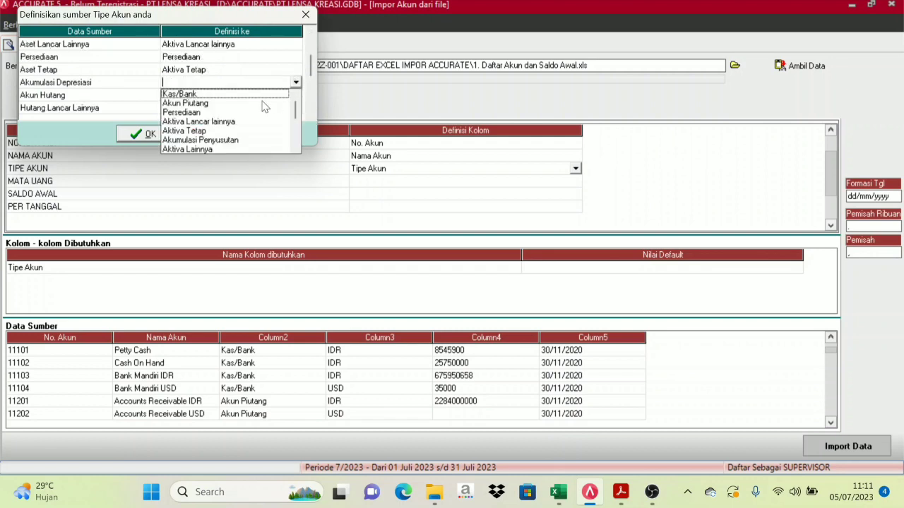
pyautogui.click(220, 141)
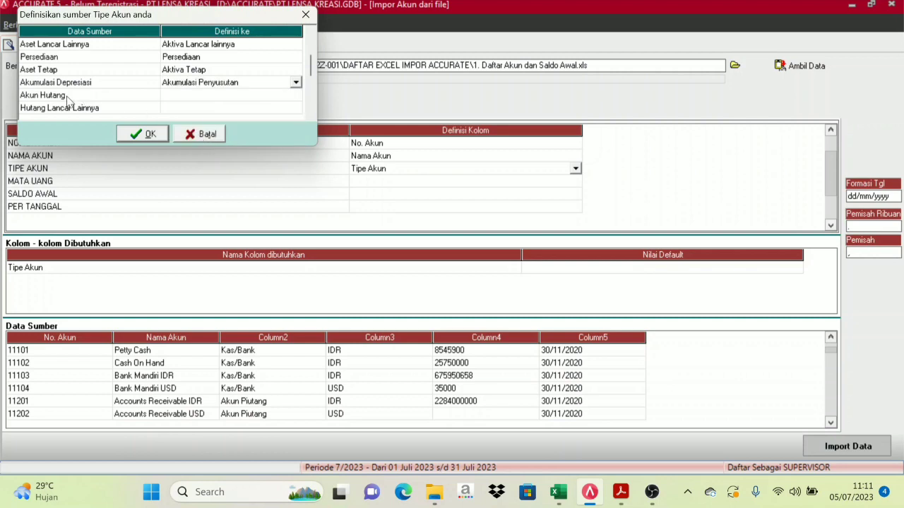
pyautogui.click(290, 101)
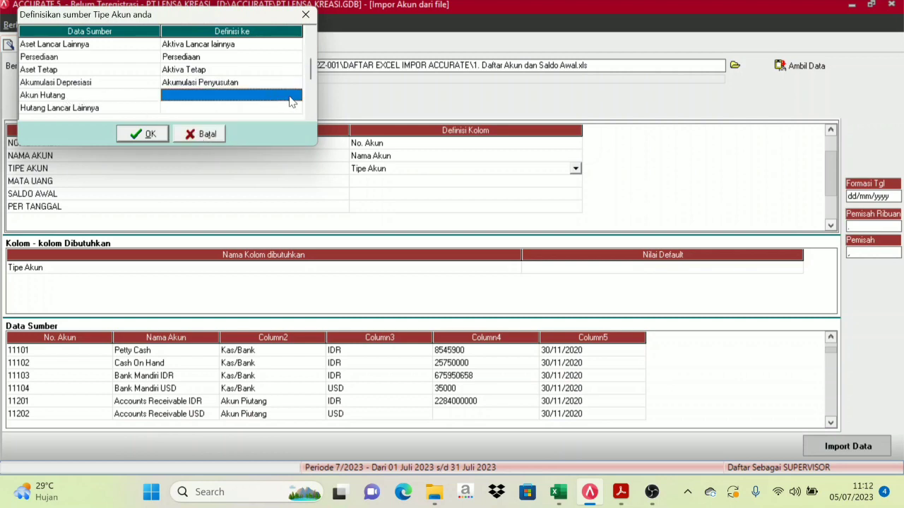
pyautogui.click(293, 101)
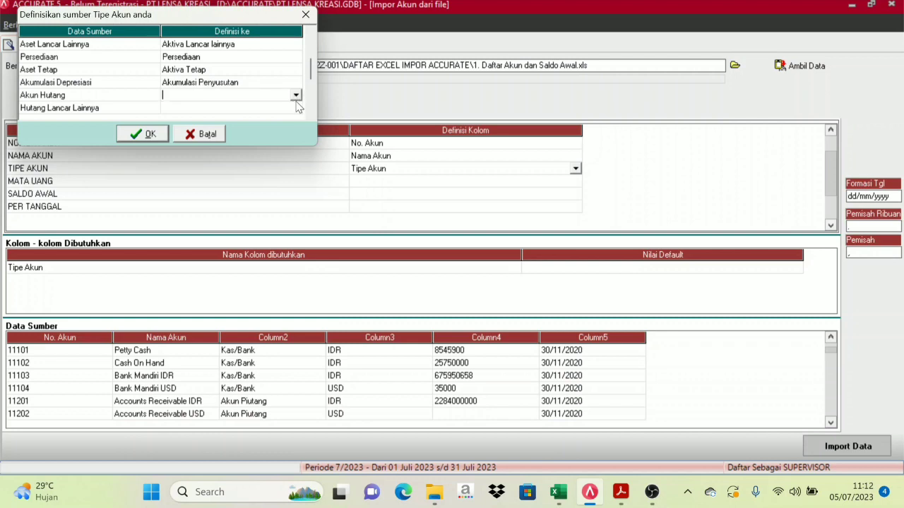
pyautogui.click(296, 95)
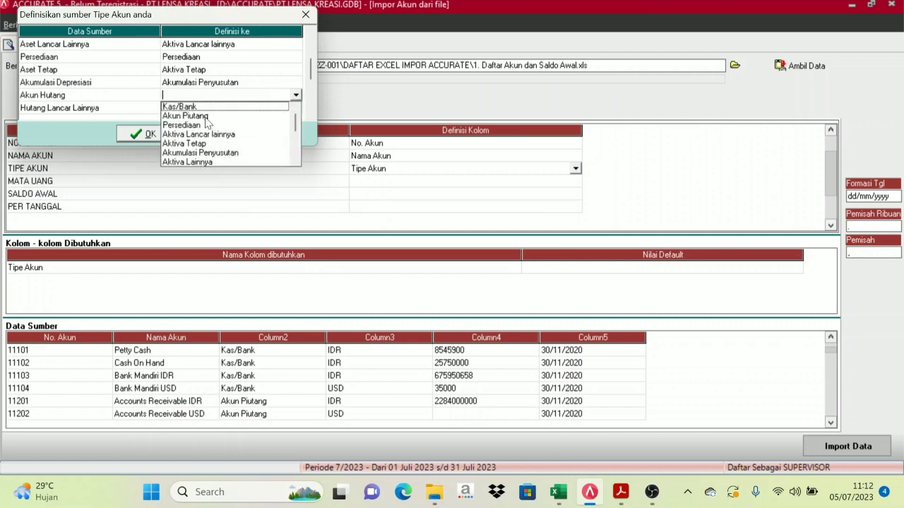
pyautogui.moveTo(294, 128); pyautogui.dragTo(294, 138)
pyautogui.click(188, 143)
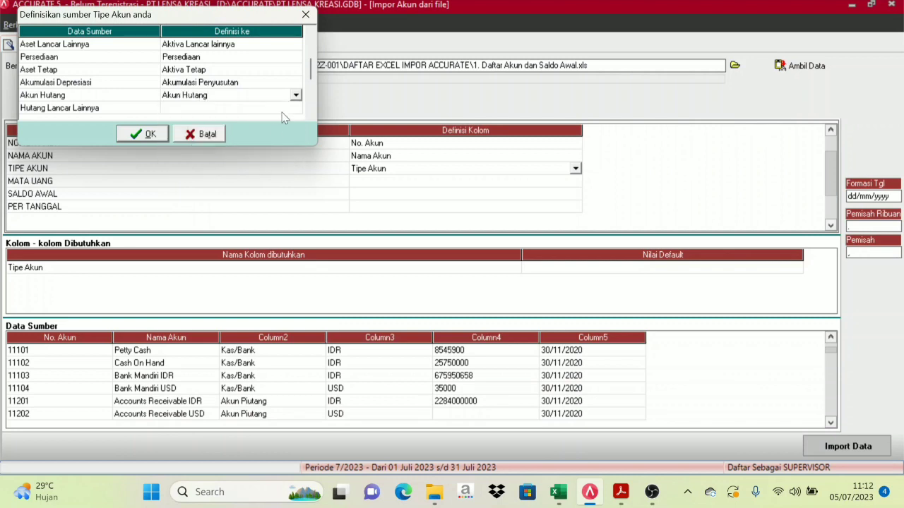
# Map Hutang Lancar Lainnya to the Hutang lancar lainnya type
pyautogui.click(152, 109)
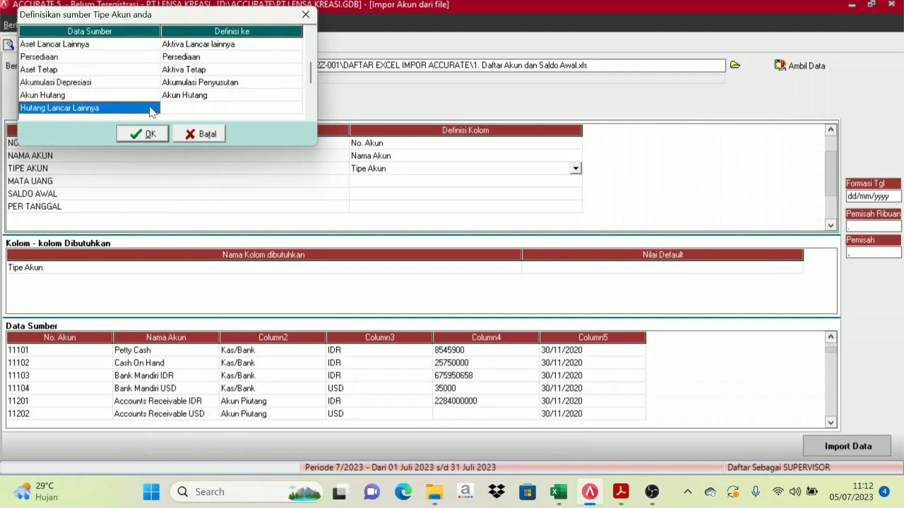
pyautogui.click(272, 112)
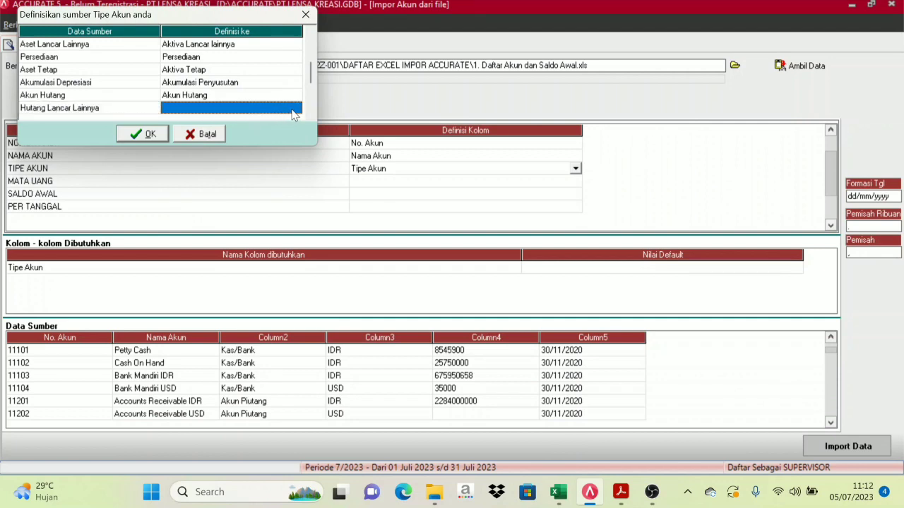
pyautogui.click(294, 110)
pyautogui.click(296, 109)
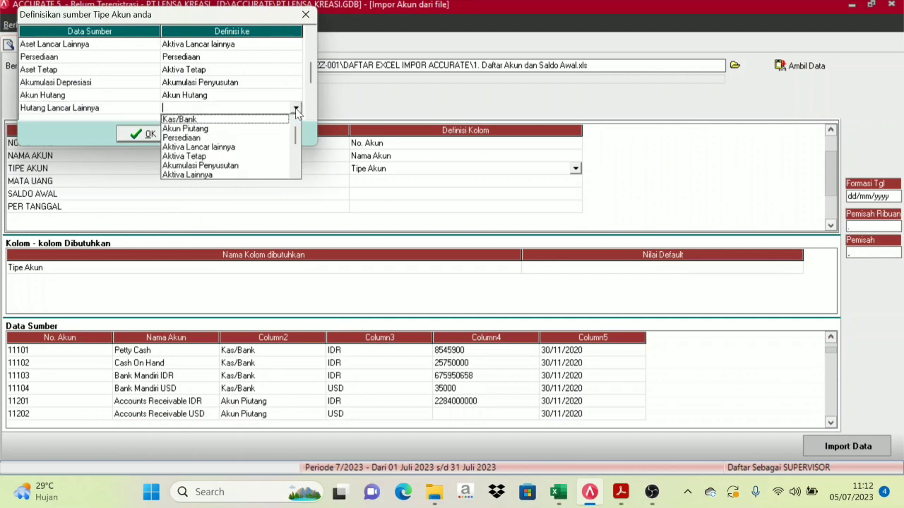
pyautogui.click(296, 173)
pyautogui.click(296, 173)
pyautogui.click(296, 174)
pyautogui.click(296, 174)
pyautogui.click(296, 173)
pyautogui.click(295, 174)
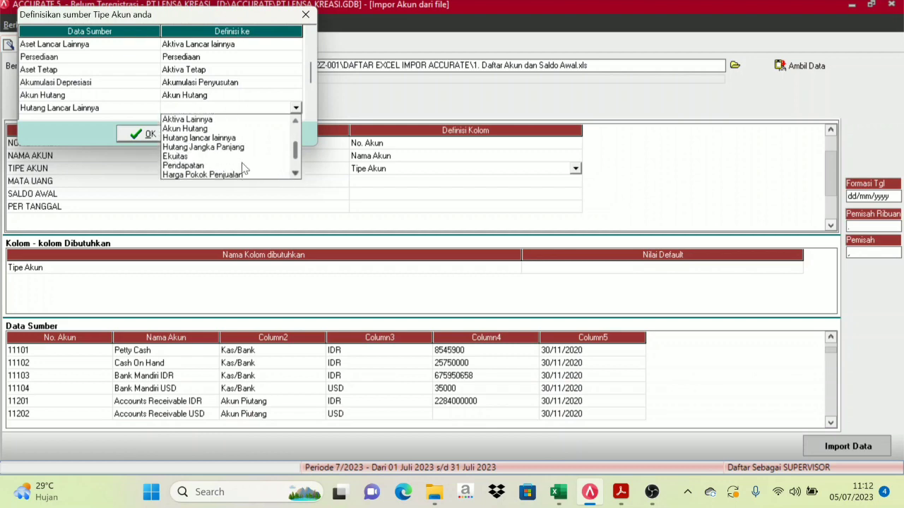
pyautogui.click(210, 138)
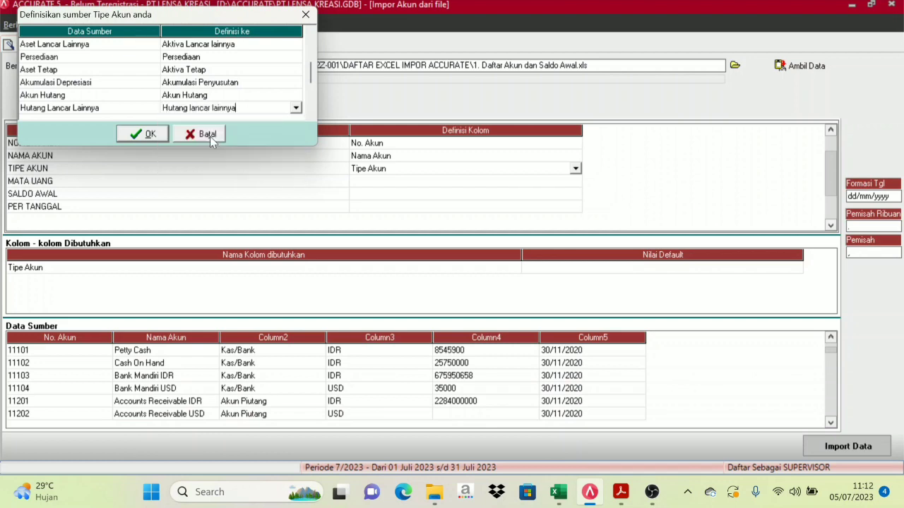
# Map Hutang Jangka Panjang to the Hutang Jangka Panjang type
pyautogui.click(310, 114)
pyautogui.click(310, 113)
pyautogui.click(310, 113)
pyautogui.click(225, 85)
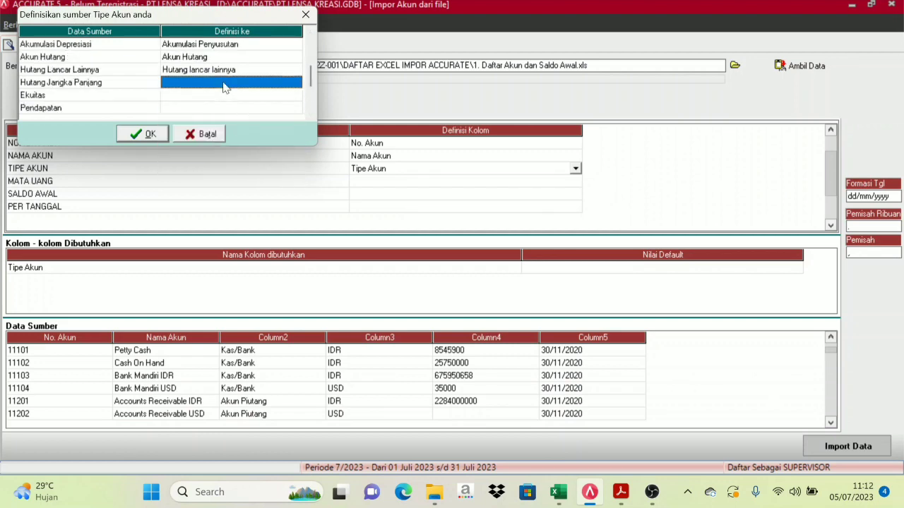
pyautogui.click(223, 83)
pyautogui.click(296, 84)
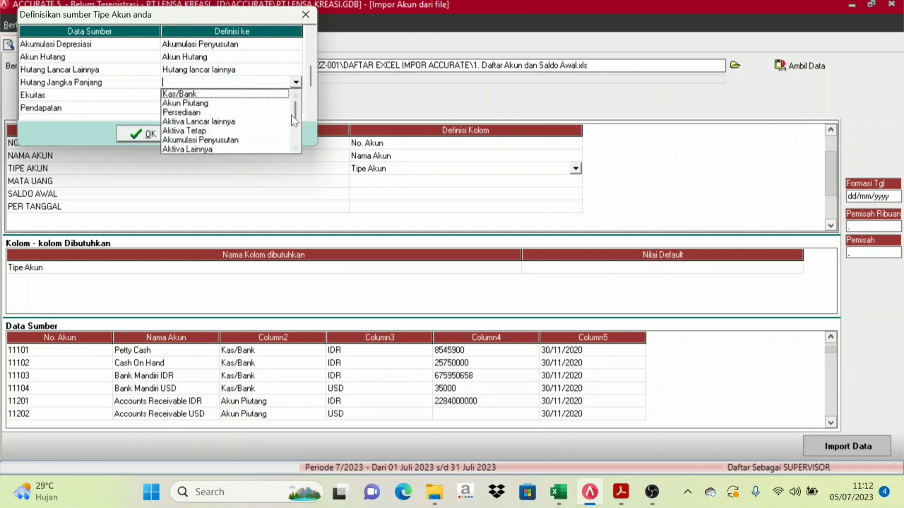
pyautogui.click(295, 149)
pyautogui.click(295, 149)
pyautogui.click(296, 149)
pyautogui.click(295, 149)
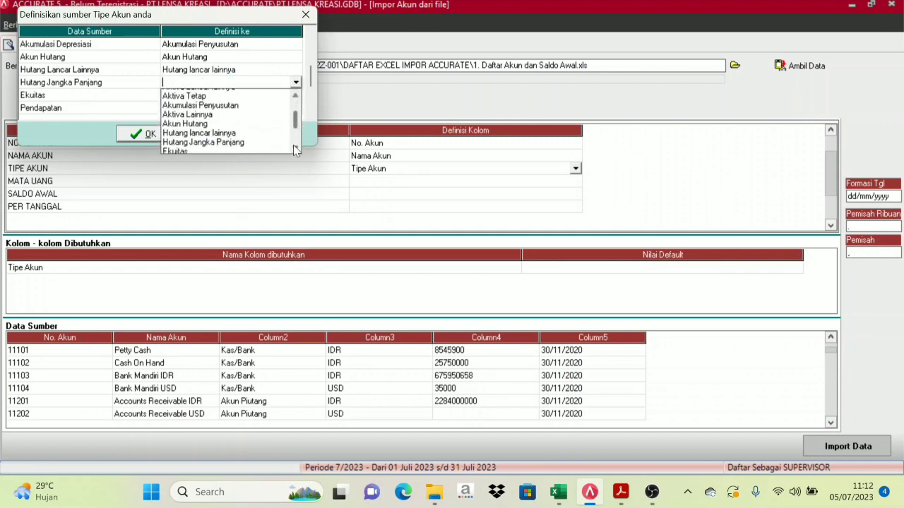
pyautogui.click(295, 149)
pyautogui.click(227, 131)
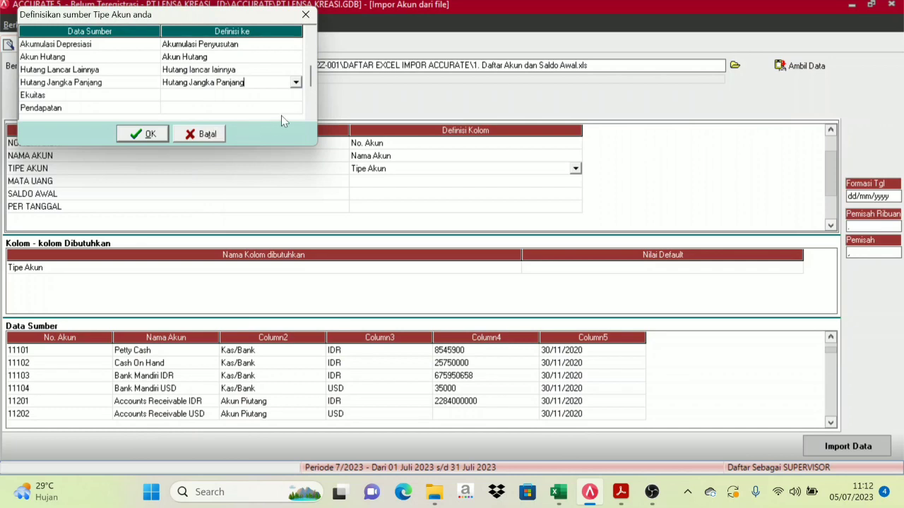
# Map Ekuitas to Ekuitas and Pendapatan to Pendapatan
pyautogui.click(226, 96)
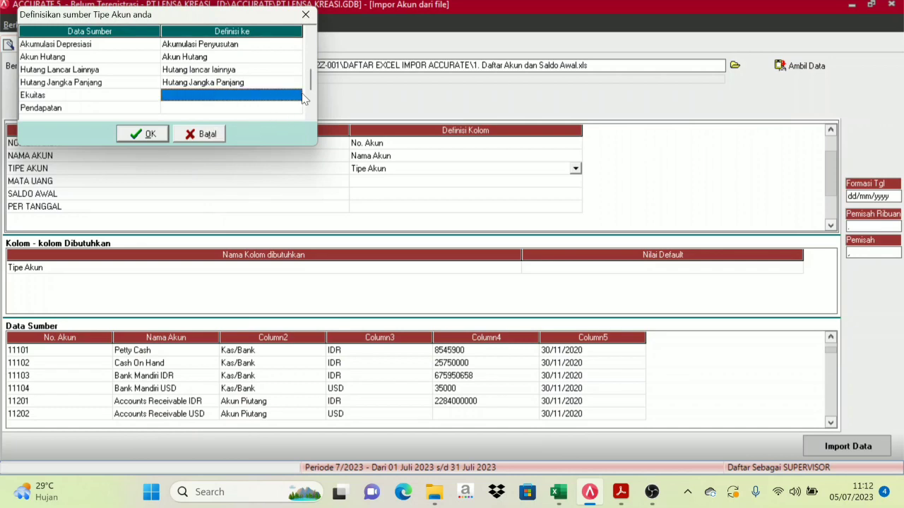
pyautogui.click(295, 96)
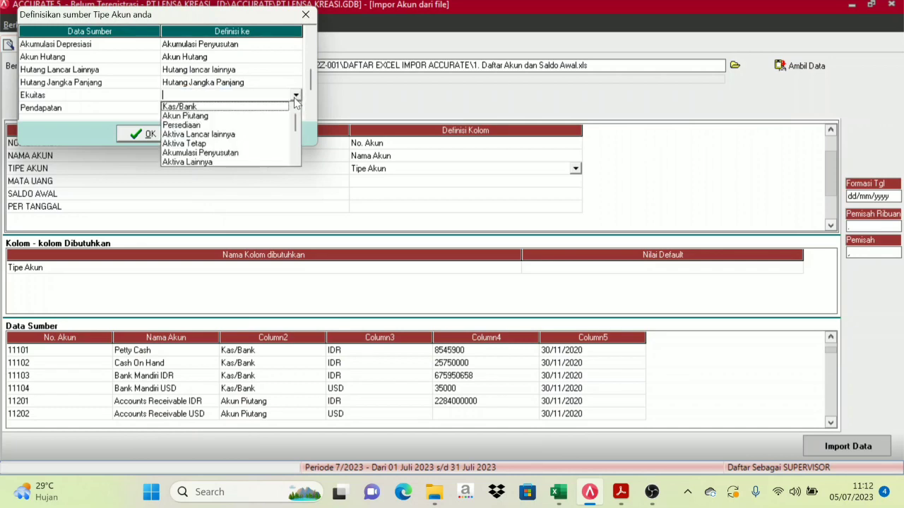
pyautogui.scroll(-3, 212, 145)
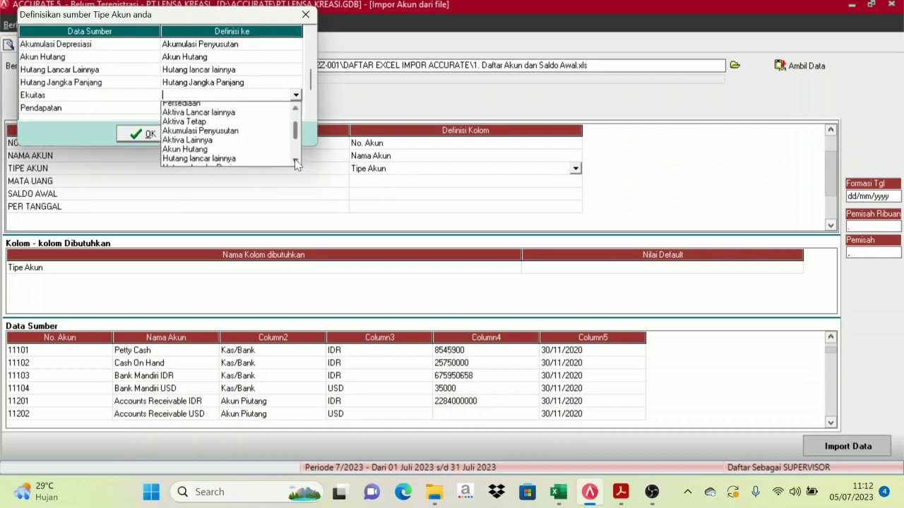
pyautogui.click(179, 135)
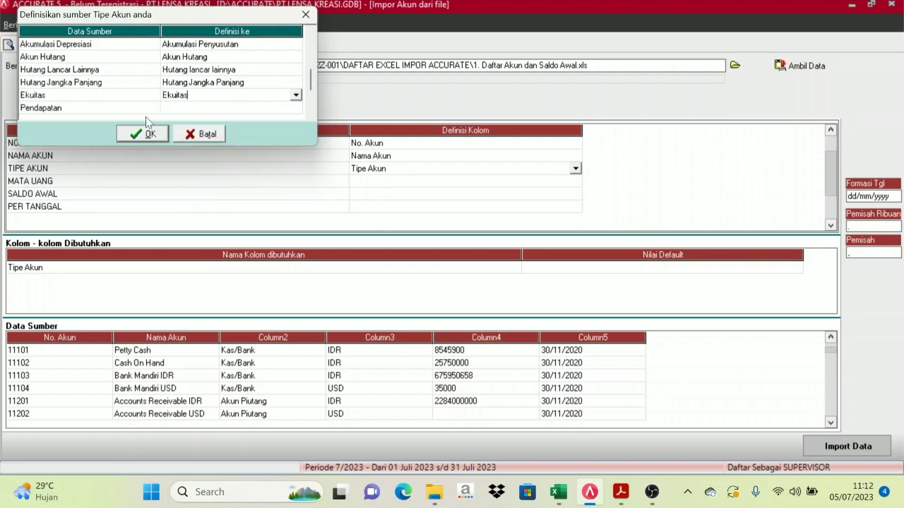
pyautogui.click(181, 108)
pyautogui.click(296, 110)
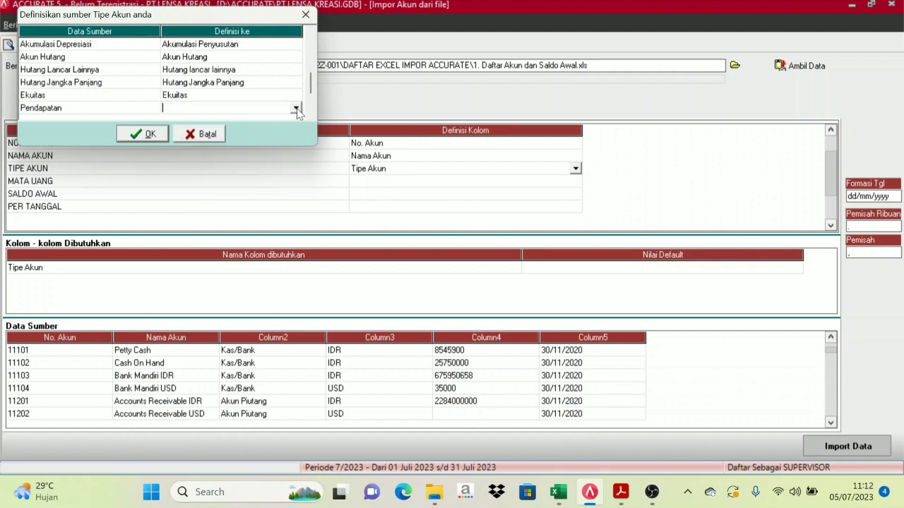
pyautogui.click(296, 110)
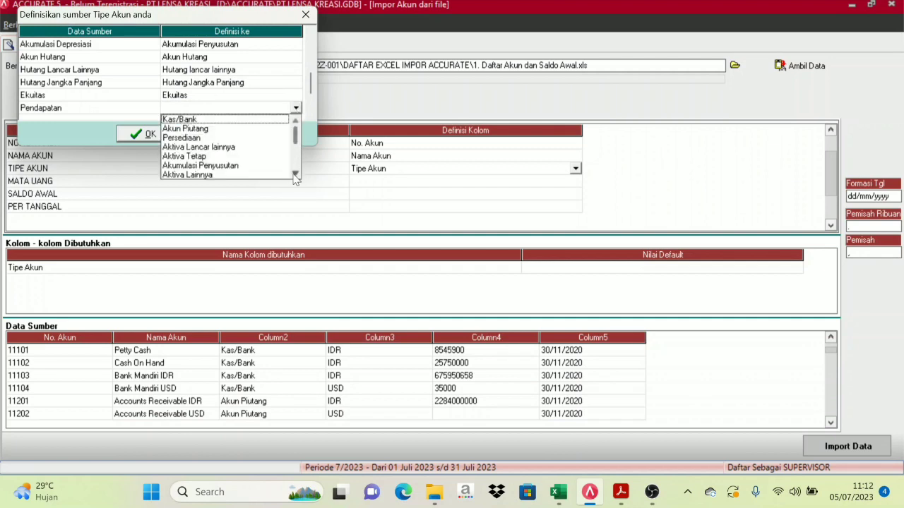
pyautogui.click(295, 175)
pyautogui.click(295, 175)
pyautogui.click(295, 175)
pyautogui.click(295, 176)
pyautogui.click(295, 175)
pyautogui.click(295, 175)
pyautogui.click(295, 175)
pyautogui.click(295, 175)
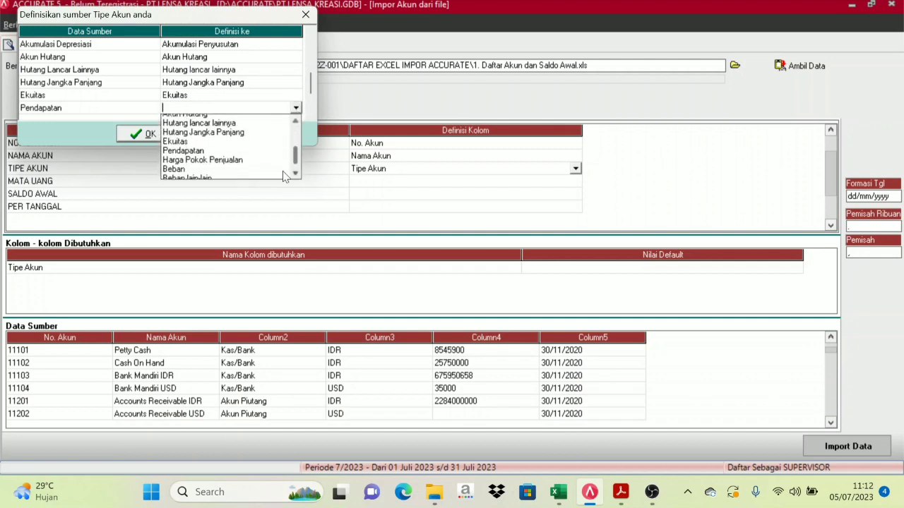
pyautogui.click(295, 175)
pyautogui.click(200, 139)
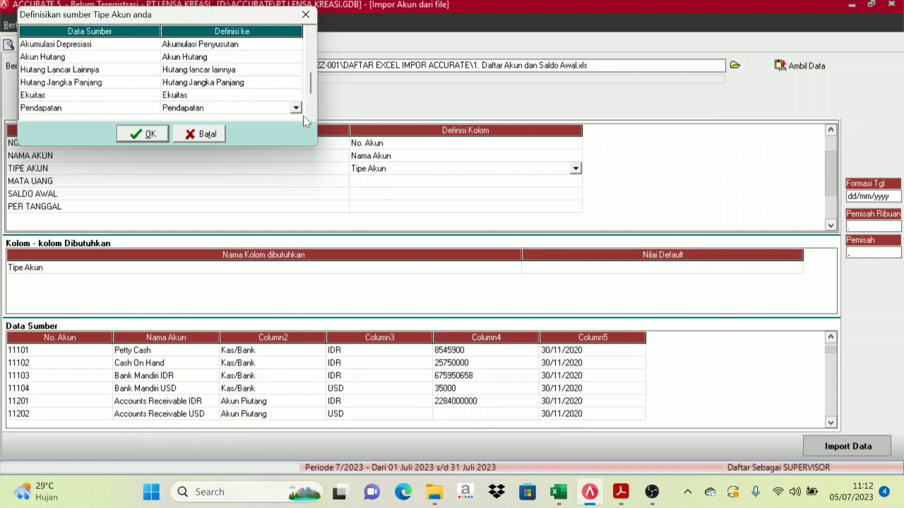
# Map Harga Pokok Penjualan to the Harga Pokok Penjualan type
pyautogui.scroll(-4, 303, 116)
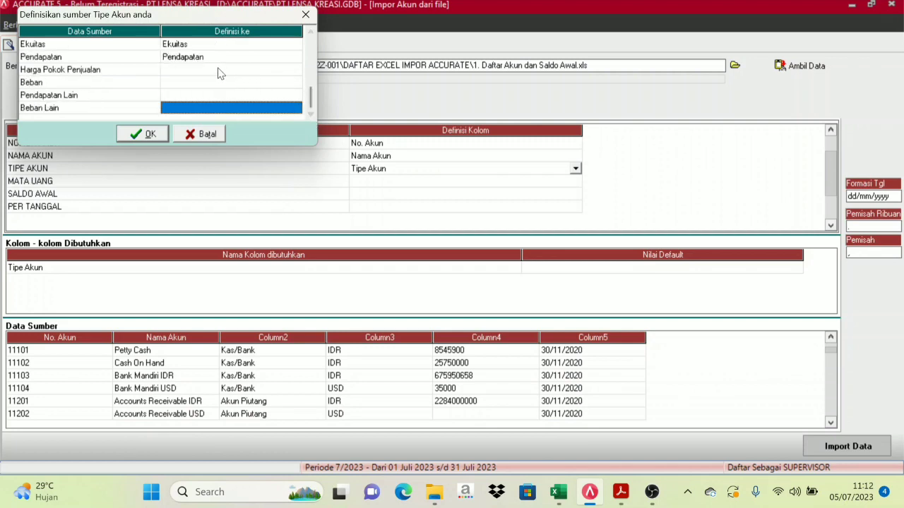
pyautogui.click(209, 73)
pyautogui.click(265, 75)
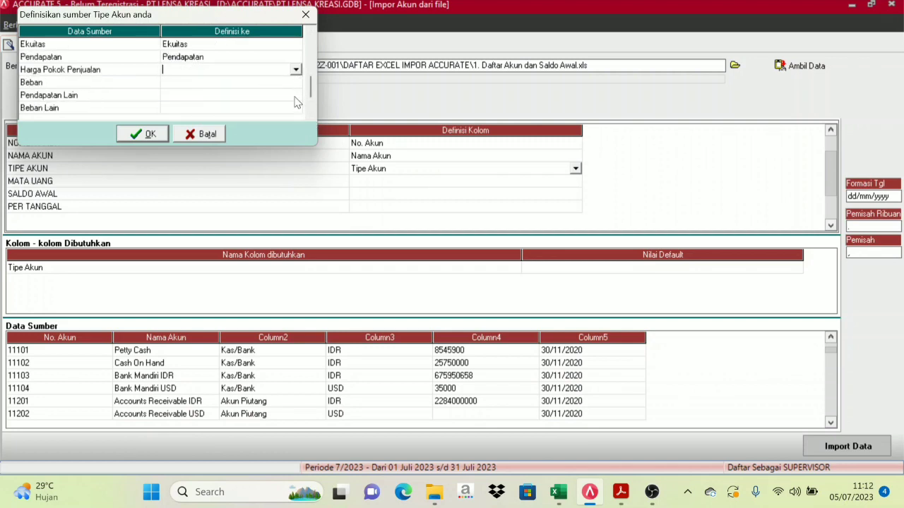
pyautogui.click(295, 69)
pyautogui.click(296, 137)
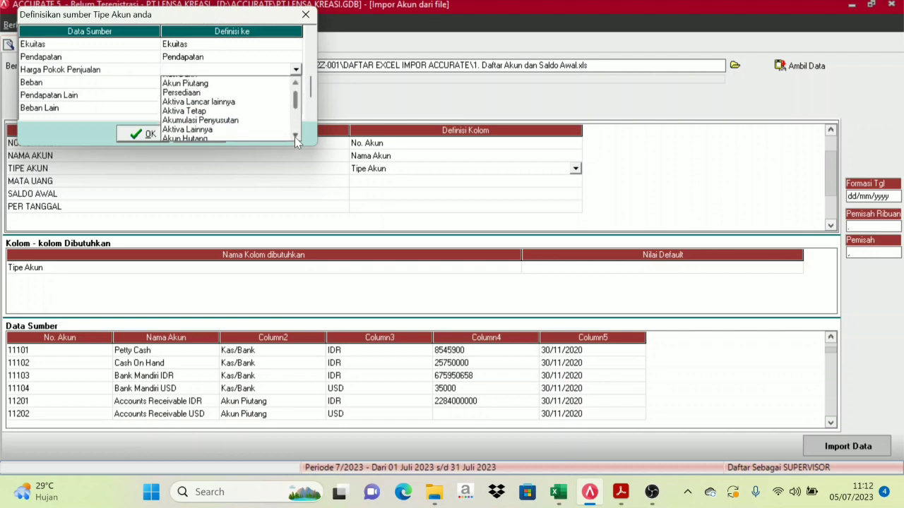
pyautogui.scroll(-3, 296, 141)
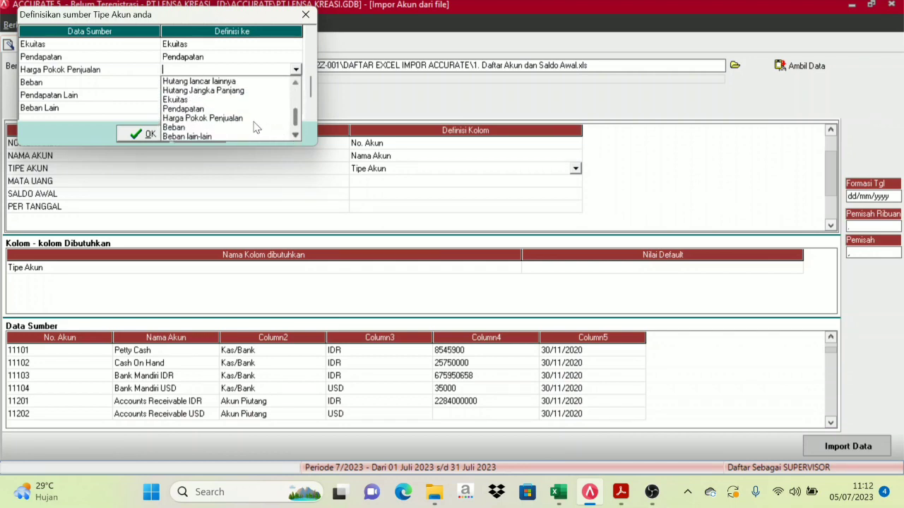
pyautogui.click(243, 119)
# Map the Beban source type to Beban
pyautogui.click(275, 86)
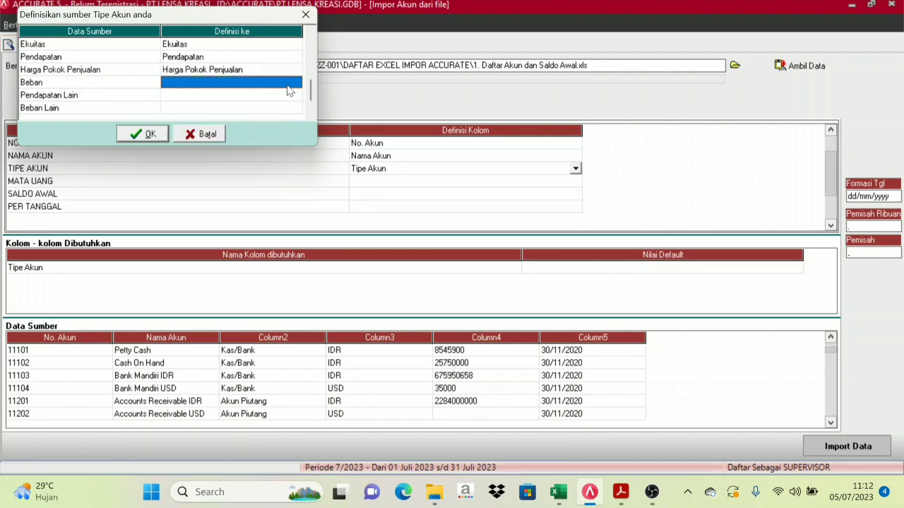
pyautogui.click(291, 84)
pyautogui.click(295, 83)
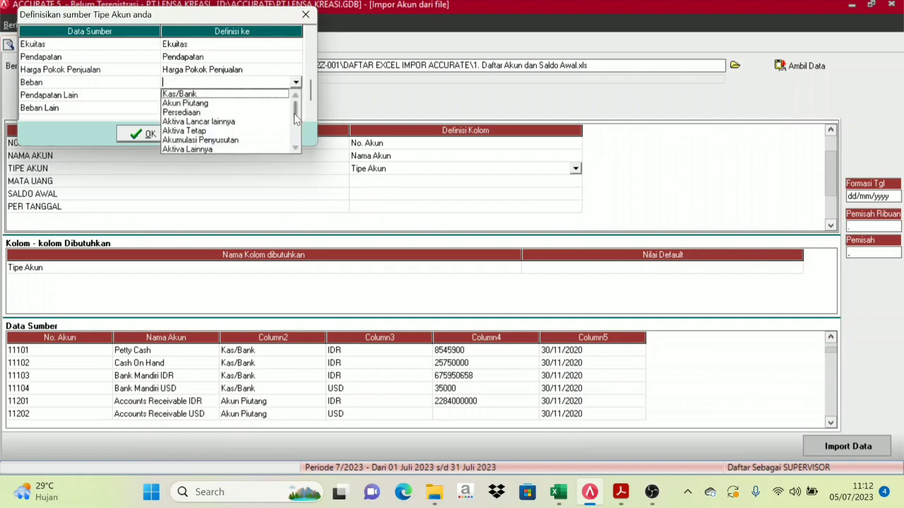
pyautogui.click(294, 149)
pyautogui.scroll(-2, 294, 150)
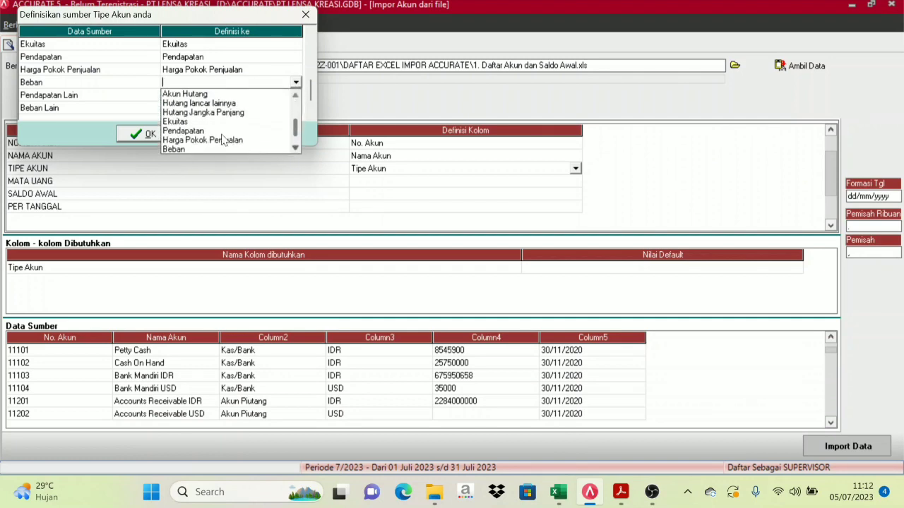
pyautogui.click(184, 149)
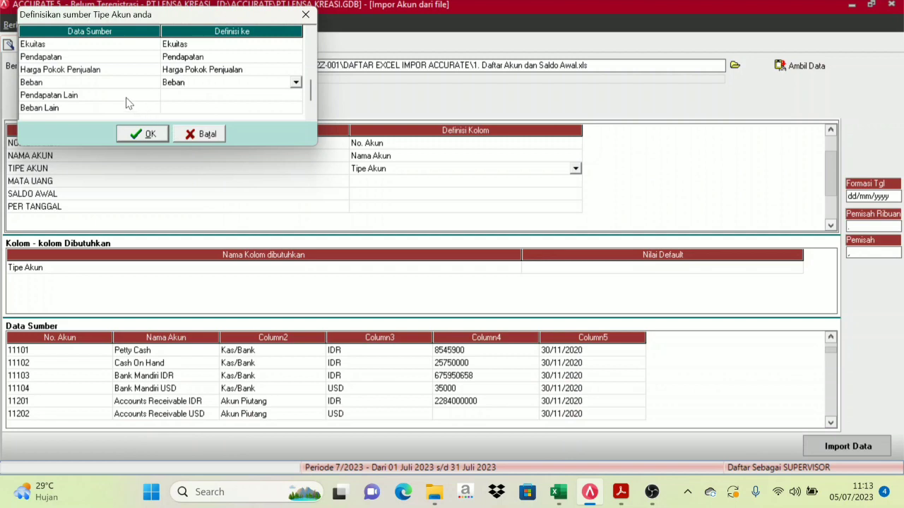
pyautogui.click(127, 101)
# Map Pendapatan Lain to the Pendapatan lain type
pyautogui.click(261, 98)
pyautogui.click(295, 99)
pyautogui.click(296, 97)
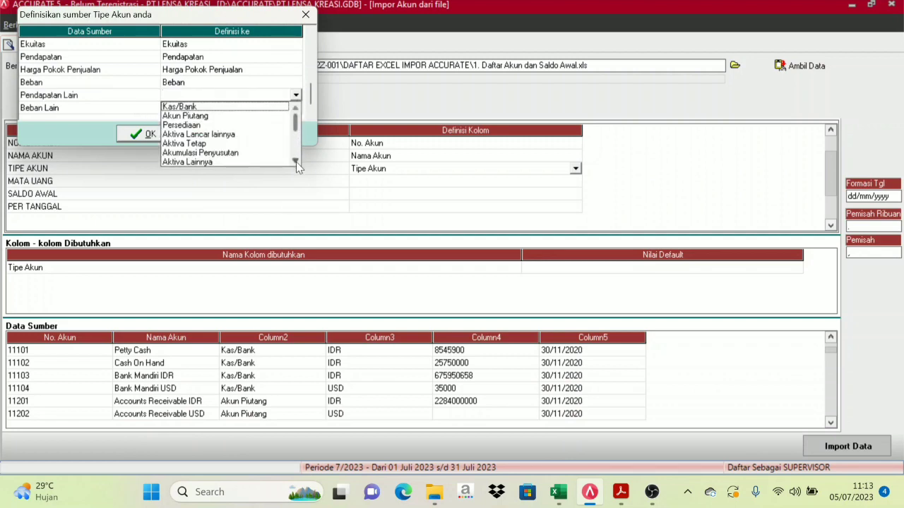
pyautogui.scroll(-3, 296, 161)
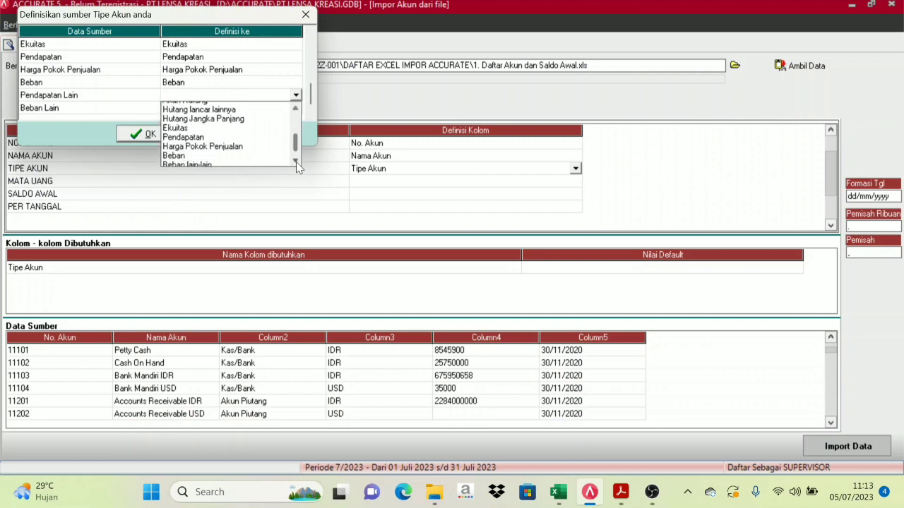
pyautogui.click(296, 161)
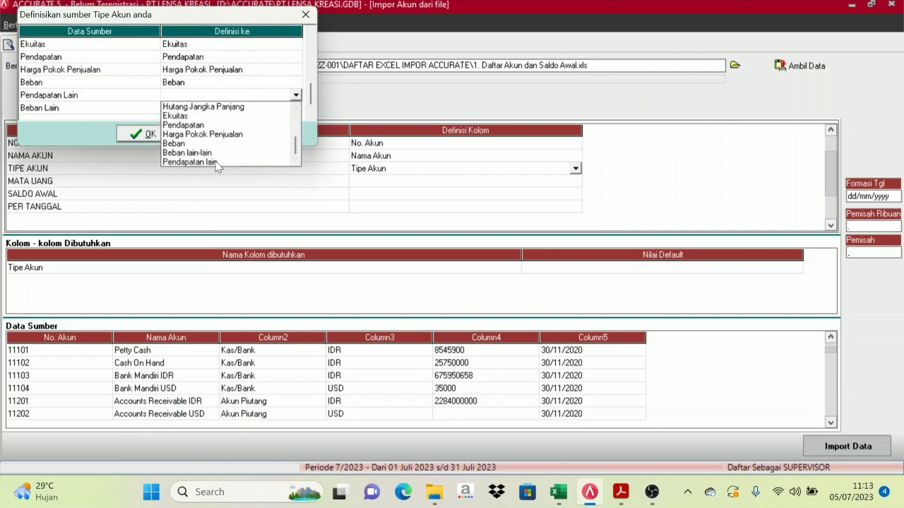
pyautogui.click(210, 162)
# Map Beban Lain to the Beban lain-lain type
pyautogui.click(244, 108)
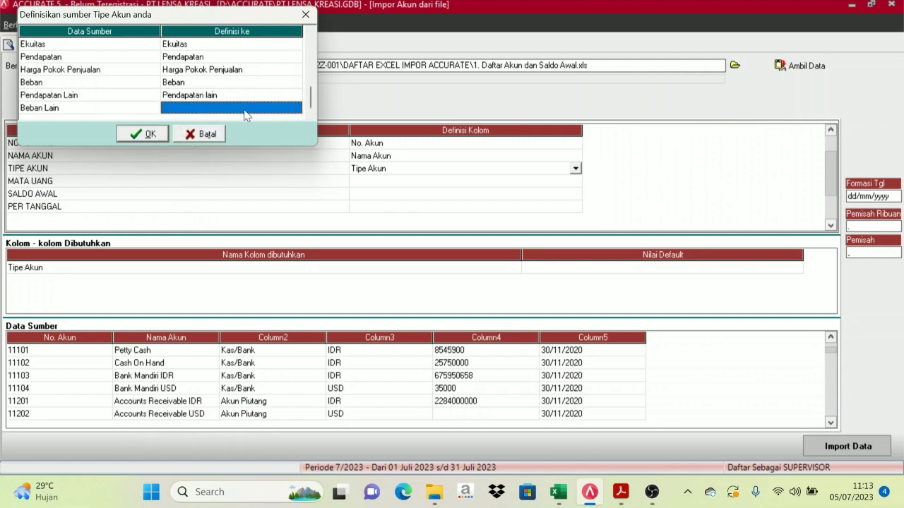
pyautogui.click(296, 108)
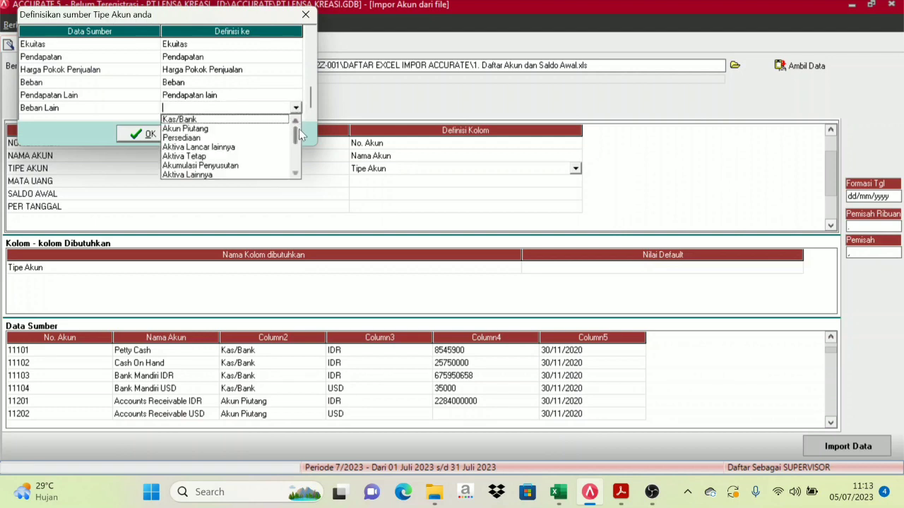
pyautogui.click(296, 175)
pyautogui.click(295, 176)
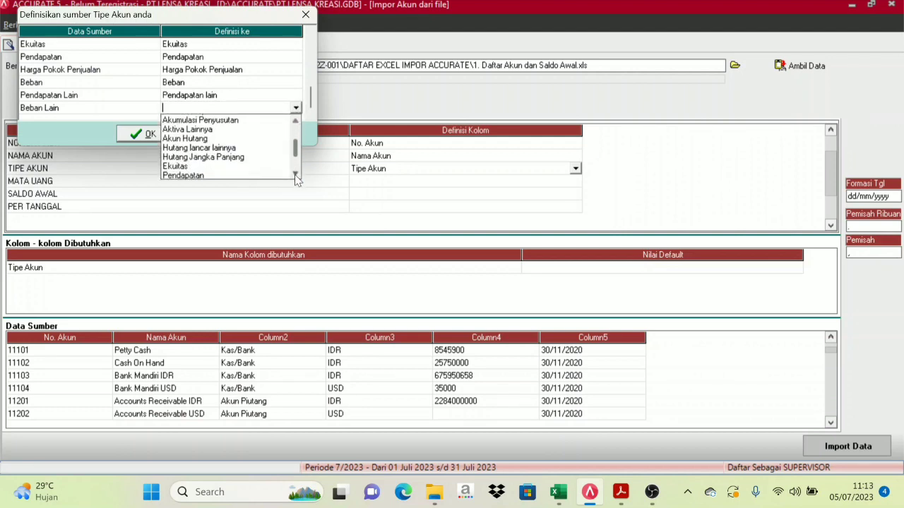
pyautogui.click(295, 175)
pyautogui.click(295, 175)
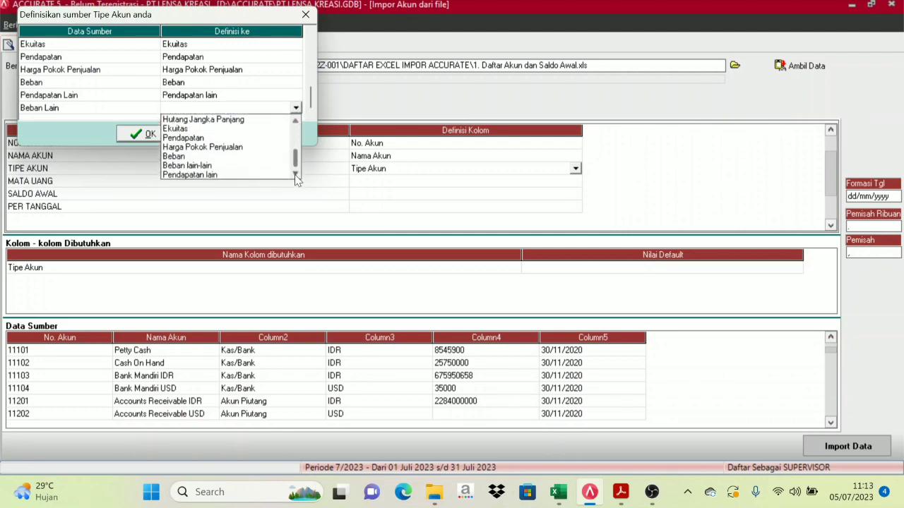
pyautogui.click(218, 166)
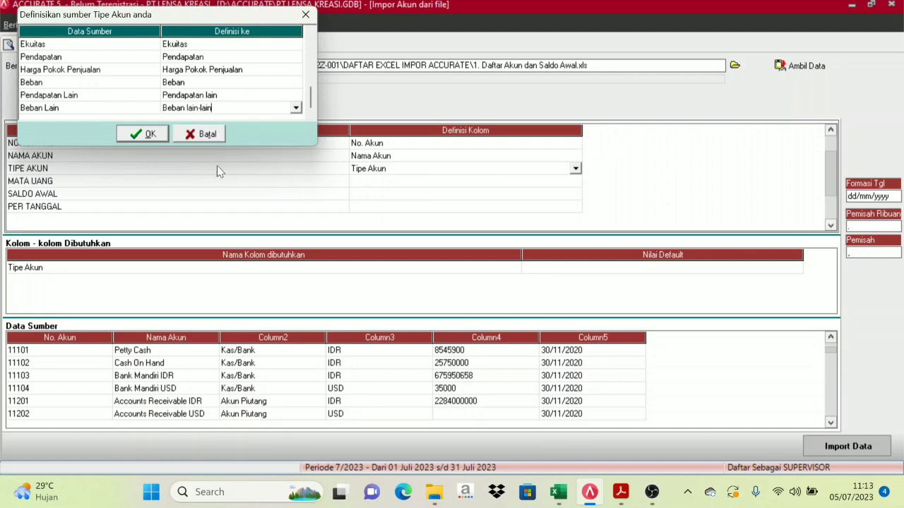
pyautogui.click(310, 115)
# Confirm the account-type mappings and define the MATA UANG column as Mata Uang
pyautogui.click(141, 133)
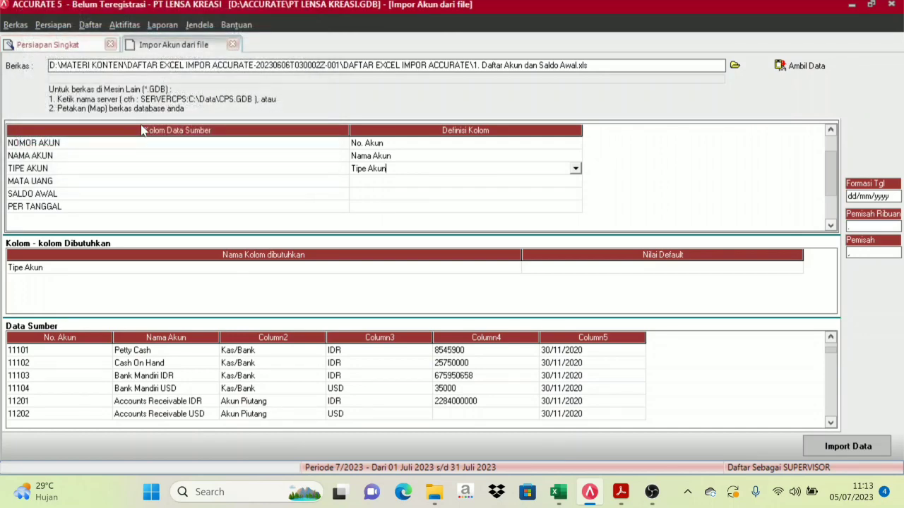
pyautogui.click(440, 182)
pyautogui.click(576, 182)
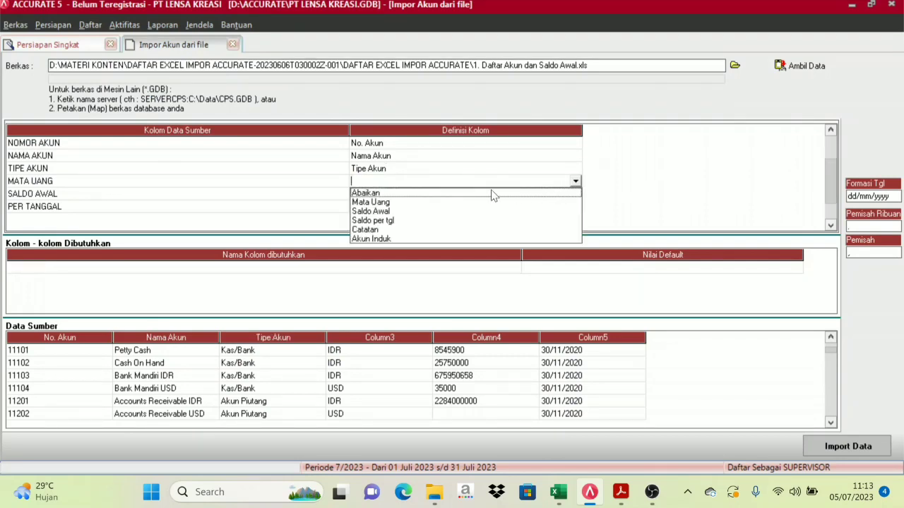
pyautogui.click(372, 203)
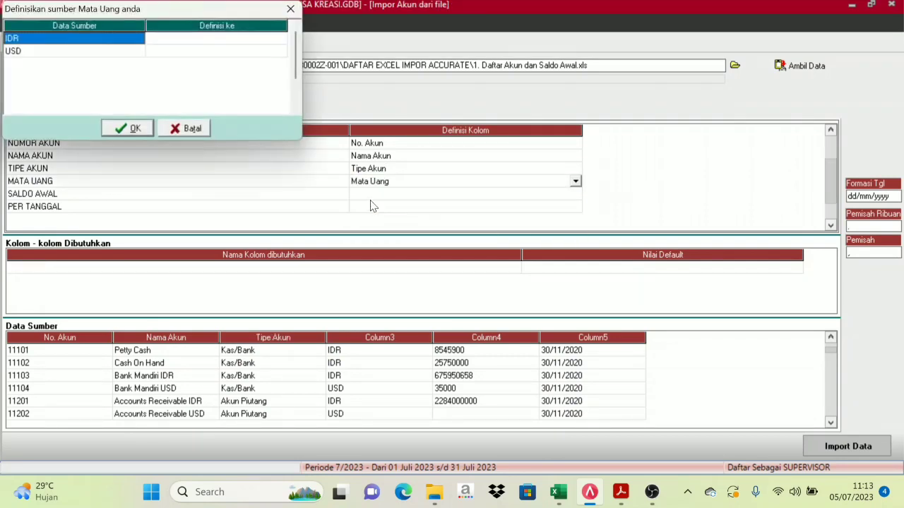
# Map currency IDR to RUPIAH and USD to US DOLLAR, then confirm
pyautogui.click(174, 41)
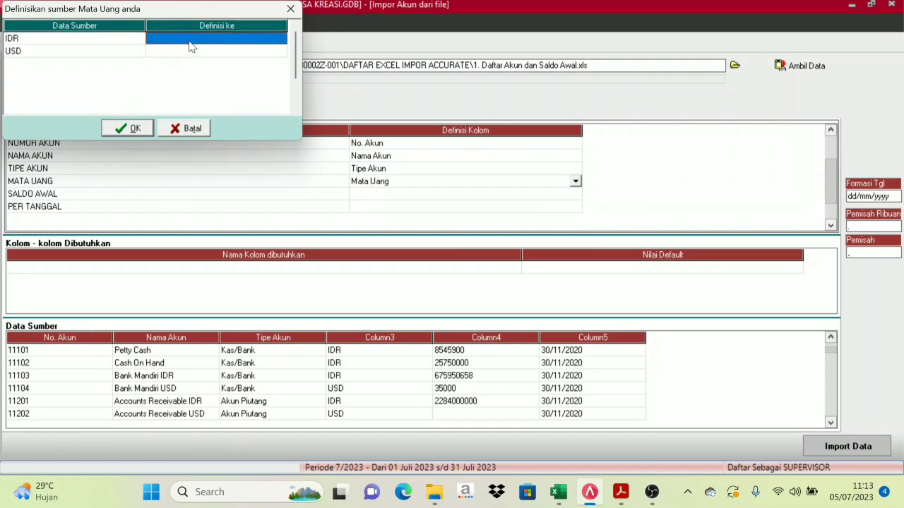
pyautogui.click(214, 40)
pyautogui.click(280, 39)
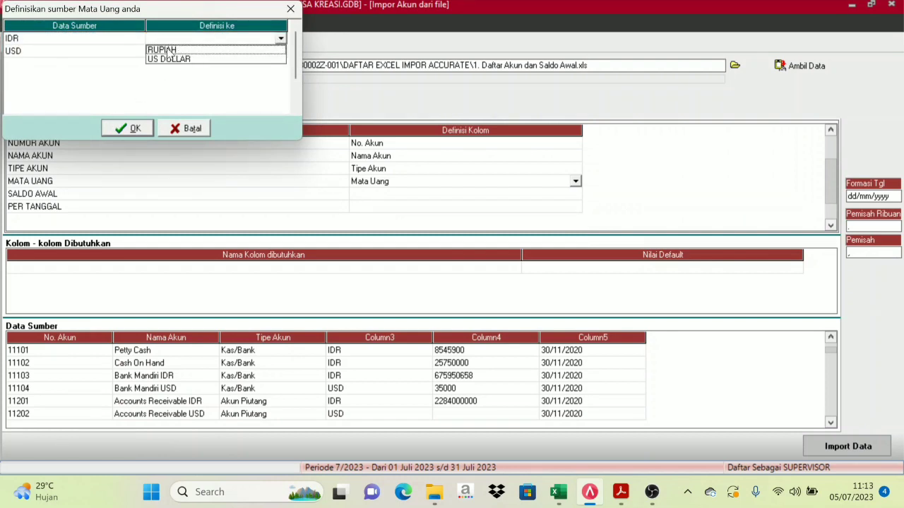
pyautogui.click(180, 49)
pyautogui.click(188, 51)
pyautogui.click(278, 54)
pyautogui.click(279, 52)
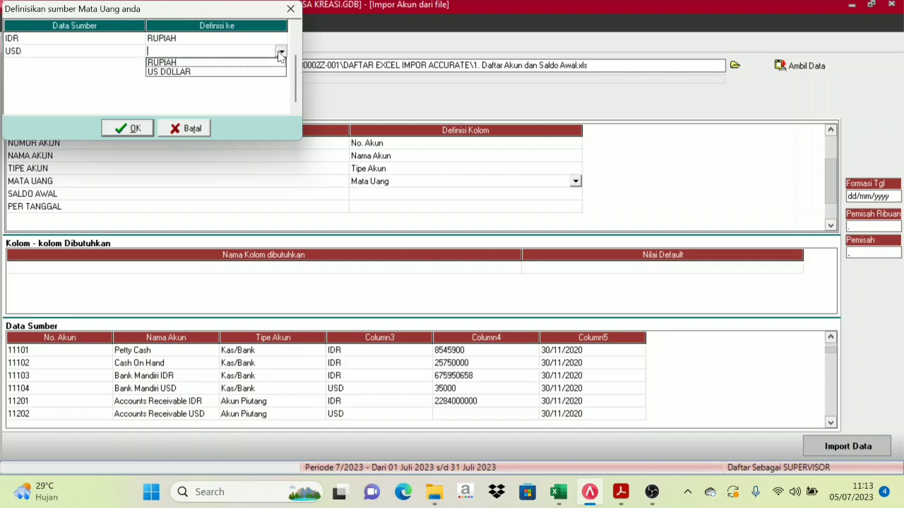
pyautogui.click(175, 72)
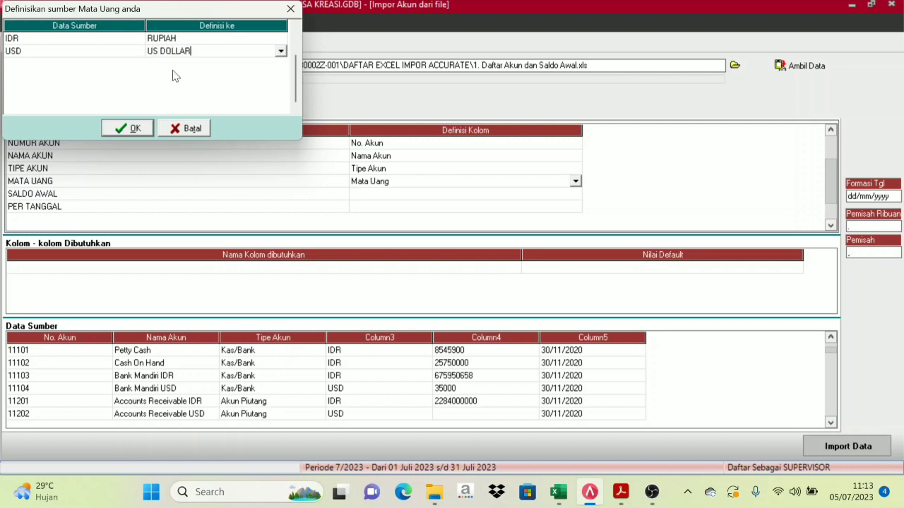
pyautogui.click(116, 132)
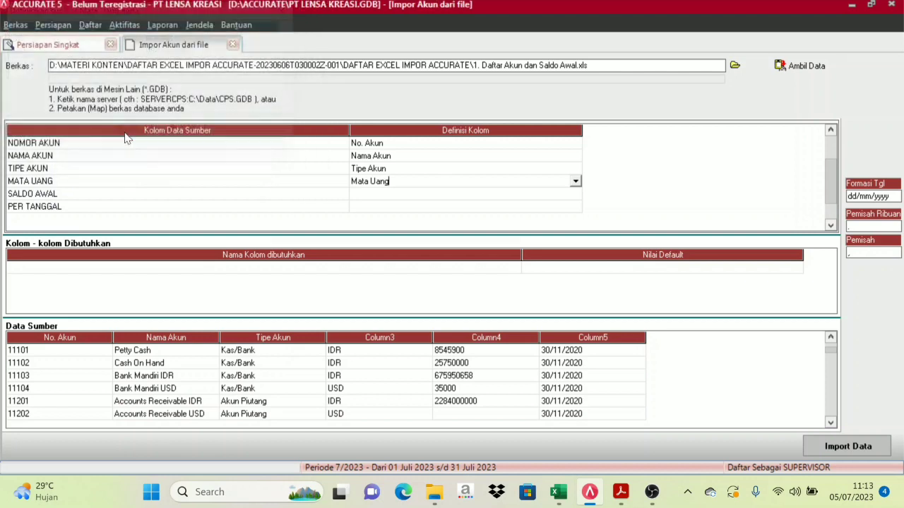
pyautogui.click(574, 197)
# Define SALDO AWAL as Saldo Awal and PER TANGGAL as Saldo per tgl
pyautogui.click(574, 200)
pyautogui.click(576, 196)
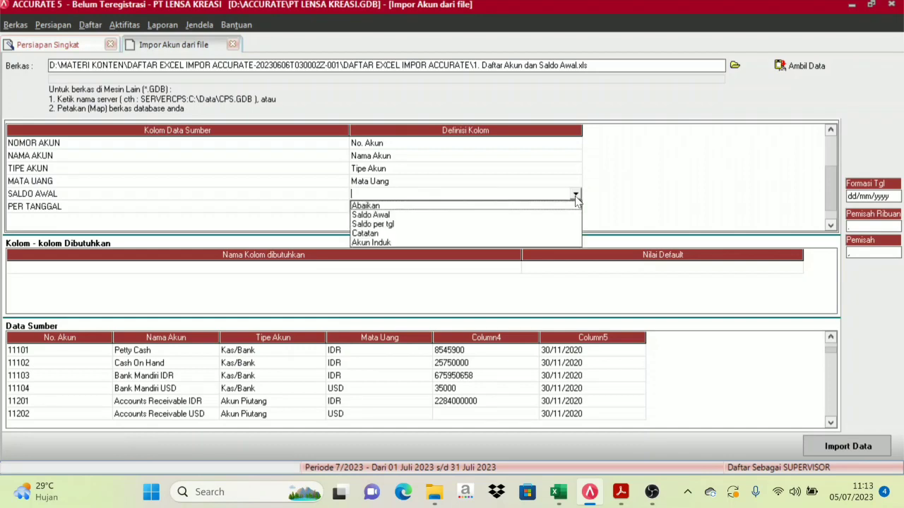
pyautogui.click(379, 216)
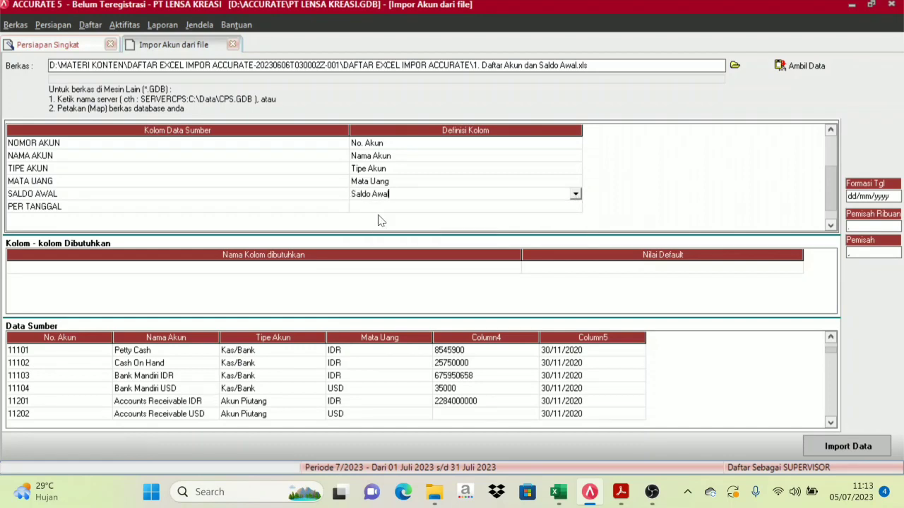
pyautogui.click(406, 209)
pyautogui.click(401, 211)
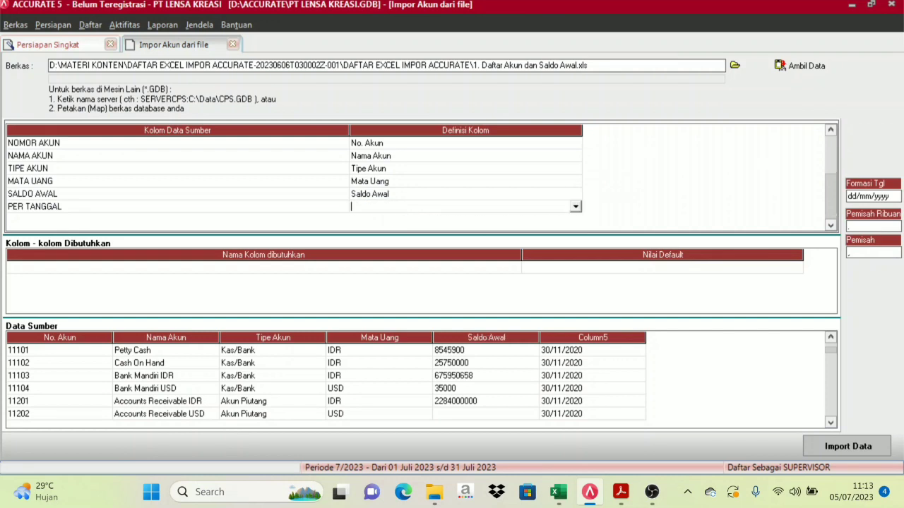
pyautogui.click(576, 206)
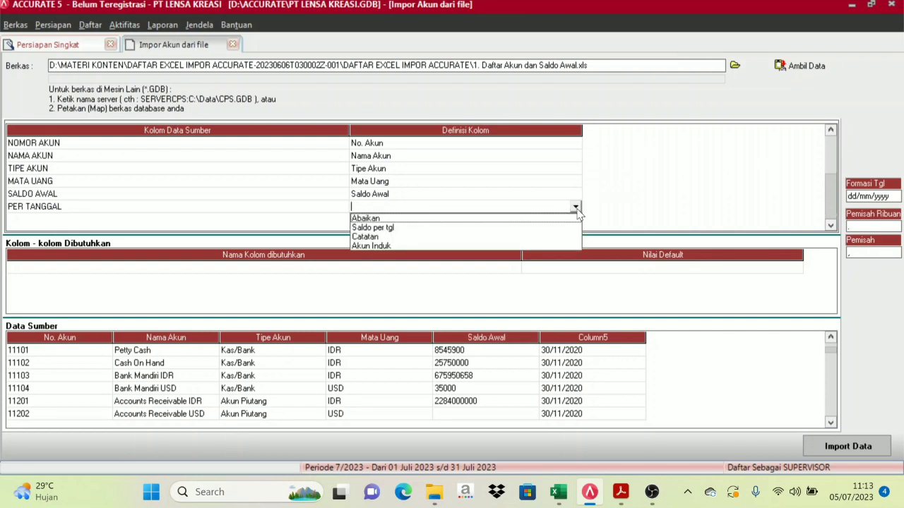
pyautogui.click(390, 229)
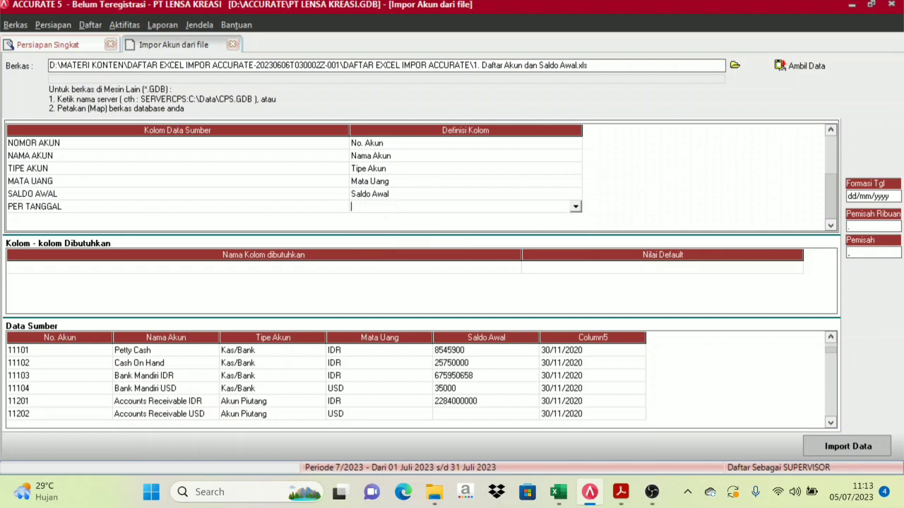
# Recheck the definitions, keeping Saldo Awal and re-setting PER TANGGAL to Saldo per tgl
pyautogui.click(399, 195)
pyautogui.click(523, 197)
pyautogui.click(575, 195)
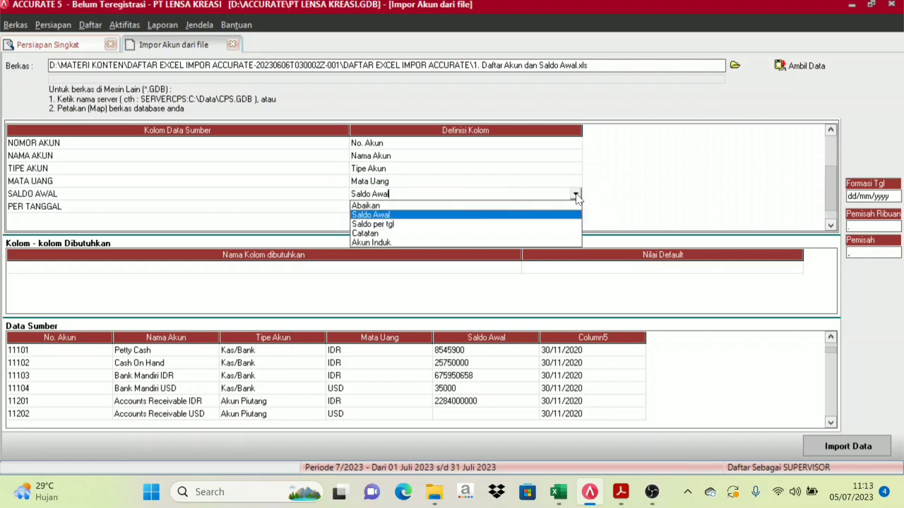
pyautogui.click(397, 215)
pyautogui.click(389, 209)
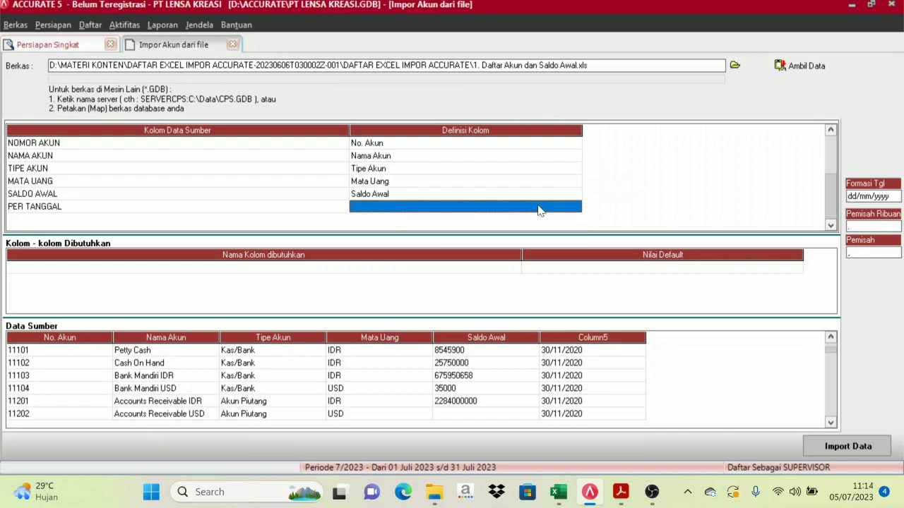
pyautogui.click(576, 206)
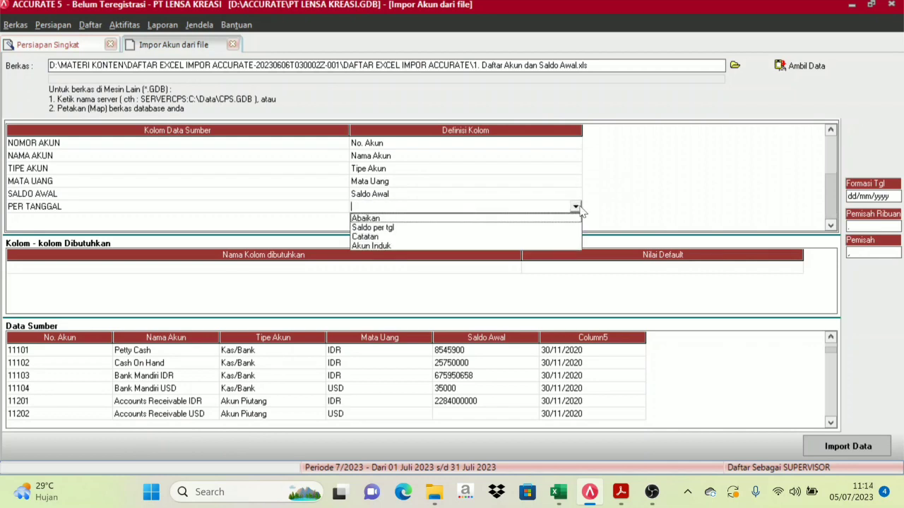
pyautogui.click(373, 227)
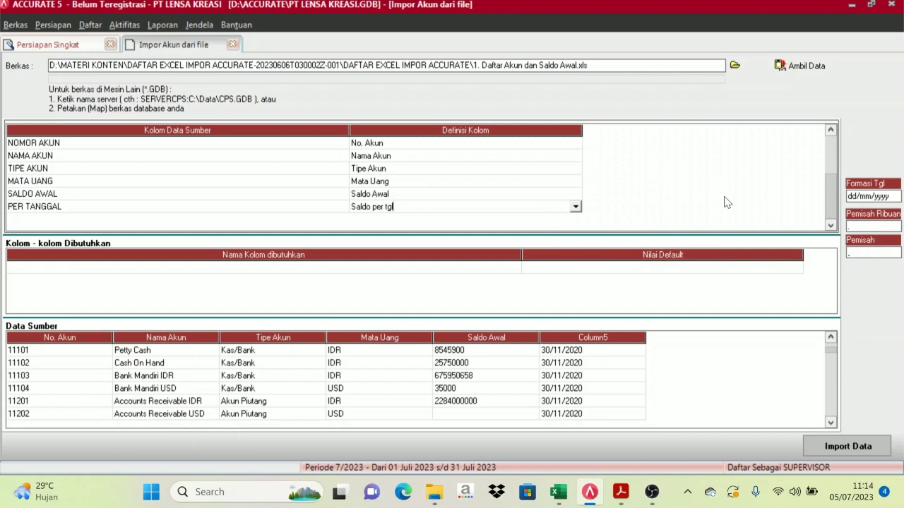
pyautogui.press('BackSpace')
pyautogui.press('BackSpace')
pyautogui.press('BackSpace')
pyautogui.press('BackSpace')
pyautogui.press('BackSpace')
pyautogui.press('BackSpace')
pyautogui.press('BackSpace')
pyautogui.press('BackSpace')
pyautogui.press('BackSpace')
pyautogui.press('BackSpace')
pyautogui.press('BackSpace')
pyautogui.press('BackSpace')
pyautogui.press('BackSpace')
pyautogui.click(576, 208)
pyautogui.click(382, 228)
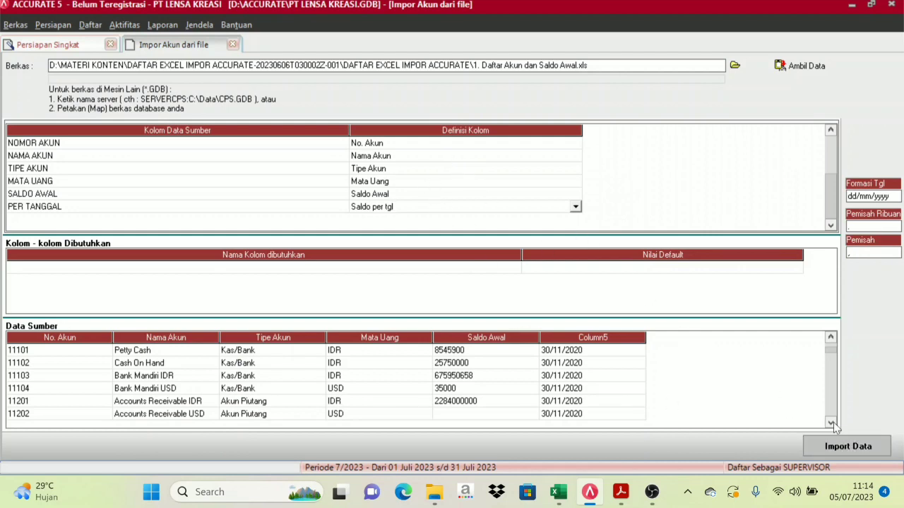
# Import all 63 accounts from the spreadsheet and acknowledge the 0-failure import result
pyautogui.click(863, 453)
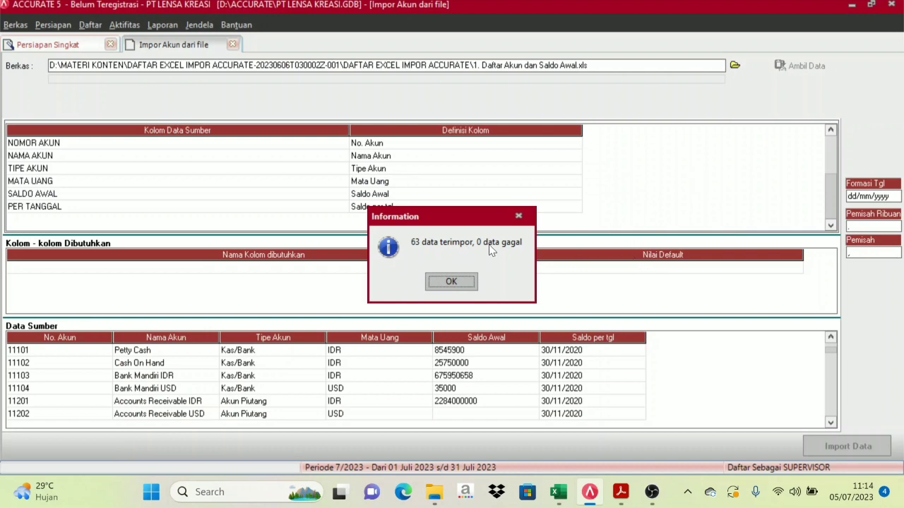
pyautogui.click(457, 286)
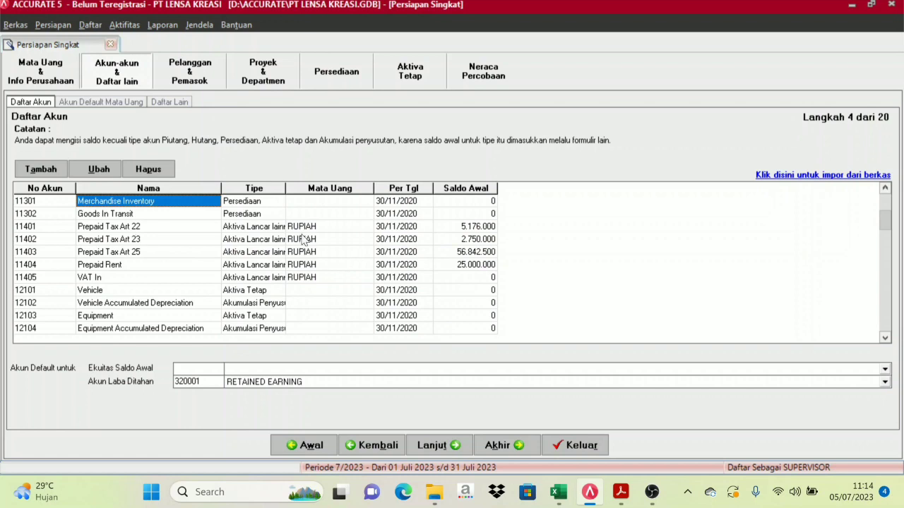
pyautogui.press('Down')
pyautogui.press('Down')
pyautogui.press('Down')
pyautogui.press('Down')
pyautogui.press('Down')
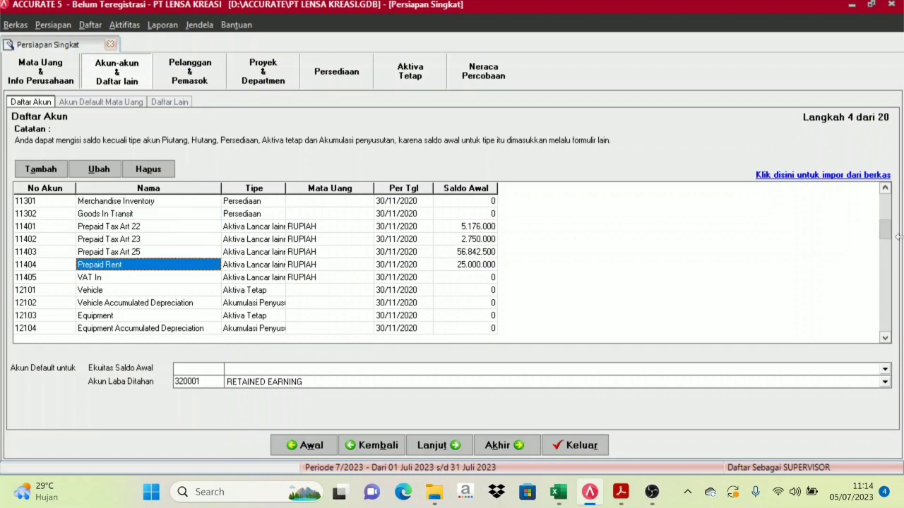
pyautogui.moveTo(886, 228); pyautogui.dragTo(885, 277)
pyautogui.click(886, 304)
pyautogui.click(886, 338)
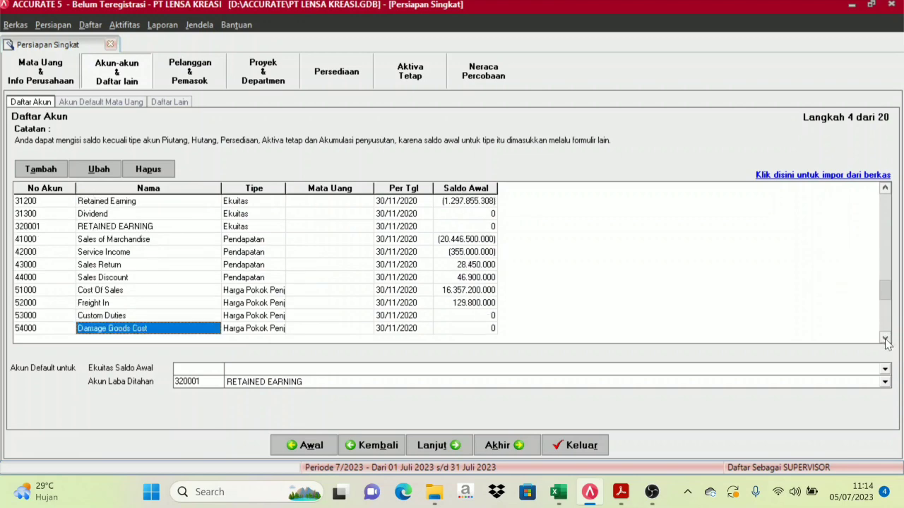
pyautogui.click(886, 338)
pyautogui.click(885, 339)
pyautogui.click(886, 338)
pyautogui.click(885, 338)
pyautogui.click(886, 339)
pyautogui.click(886, 338)
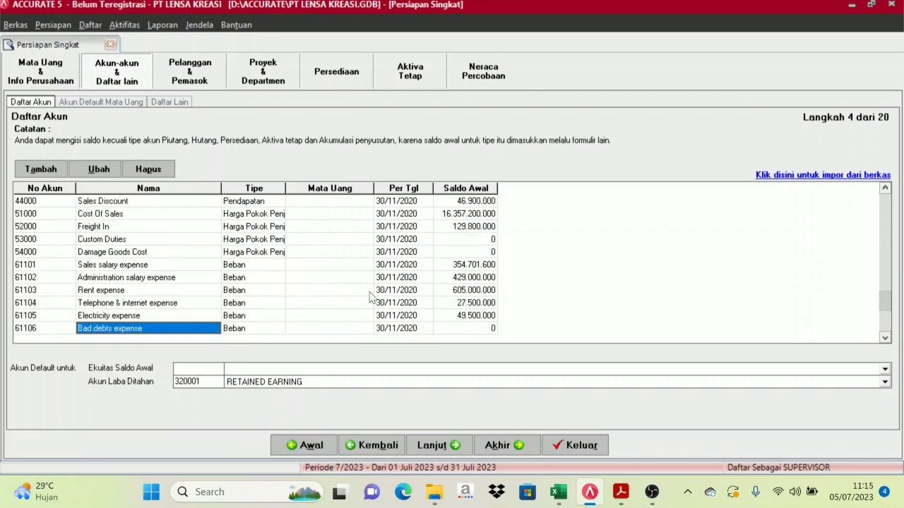
pyautogui.press('Up')
pyautogui.press('Up')
pyautogui.press('Up')
pyautogui.press('Up')
pyautogui.press('Up')
pyautogui.press('Up')
pyautogui.press('Up')
pyautogui.press('Up')
pyautogui.press('Up')
pyautogui.press('Up')
pyautogui.press('Up')
pyautogui.press('Up')
pyautogui.press('Up')
pyautogui.press('Up')
pyautogui.press('Up')
pyautogui.press('Up')
pyautogui.press('Up')
pyautogui.press('Up')
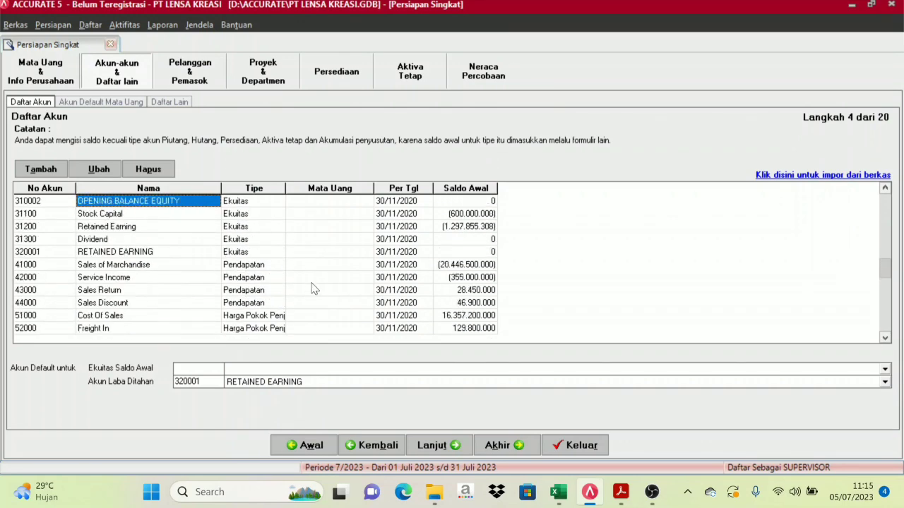
pyautogui.press('Up')
pyautogui.press('Up')
pyautogui.press('Up')
pyautogui.press('Up')
pyautogui.press('Up')
pyautogui.press('Up')
pyautogui.press('Up')
pyautogui.press('Up')
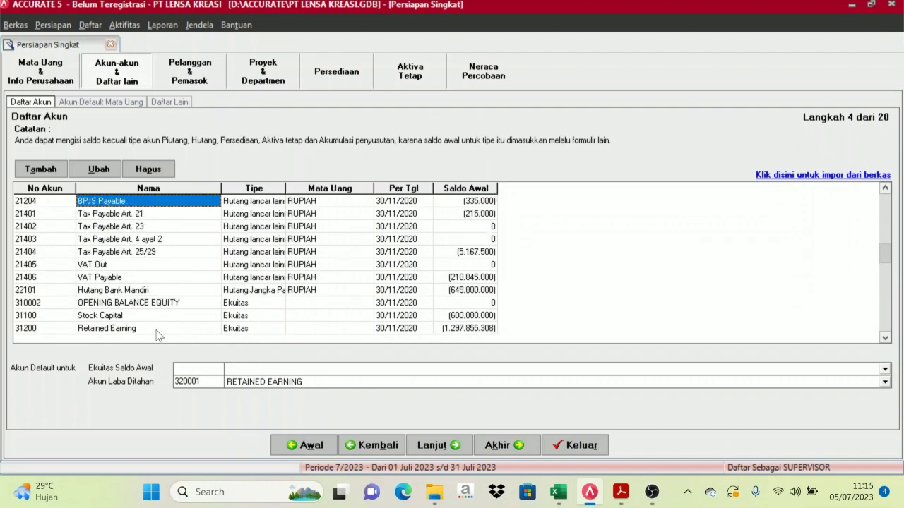
# Set the opening balance equity account to 310002 OPENING BALANCE EQUITY and advance the wizard
pyautogui.click(242, 373)
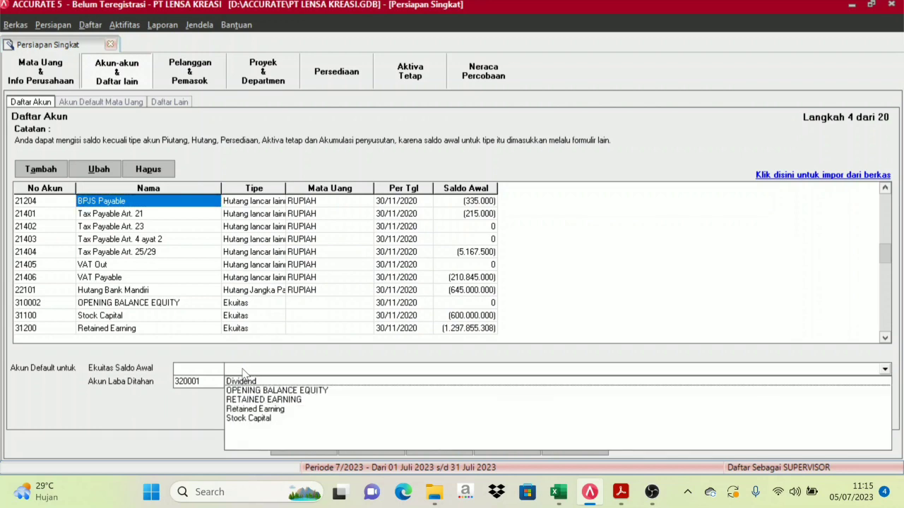
pyautogui.click(275, 391)
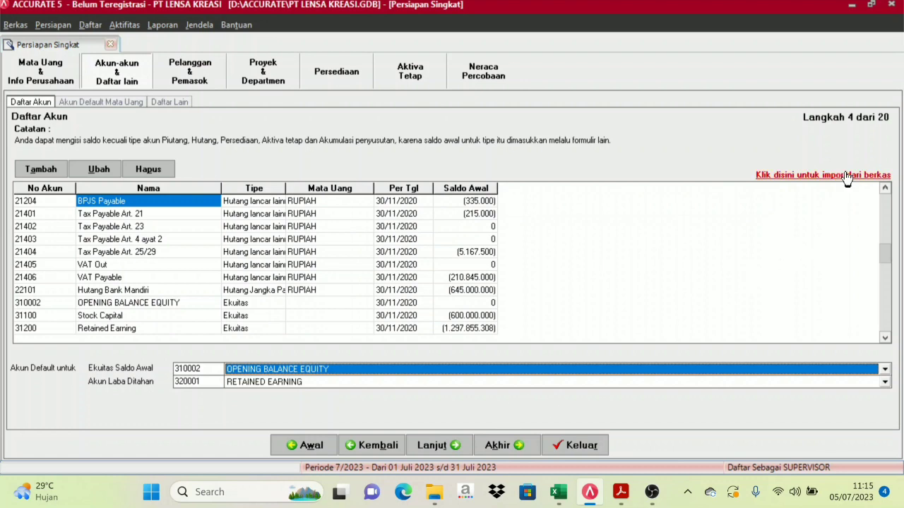
pyautogui.click(455, 453)
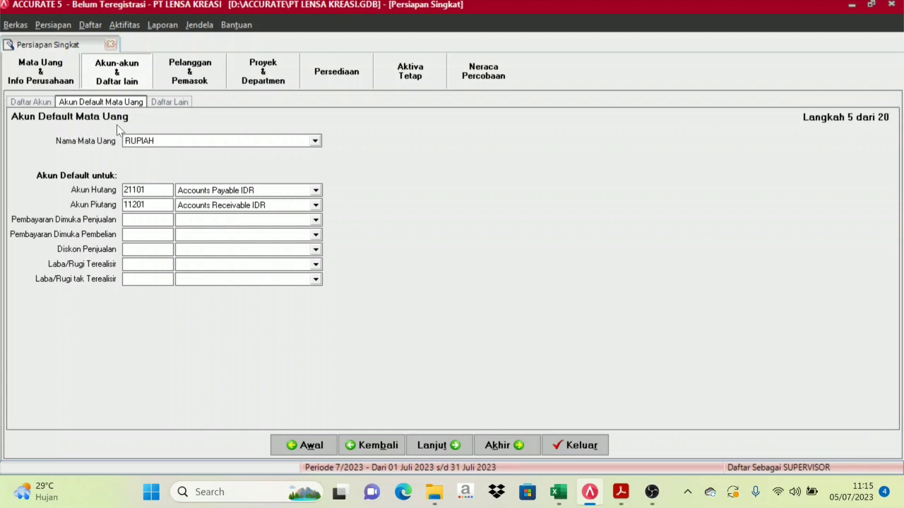
# With RUPIAH selected, set sales down payments to Advanced Sales IDR (21103)
pyautogui.click(316, 142)
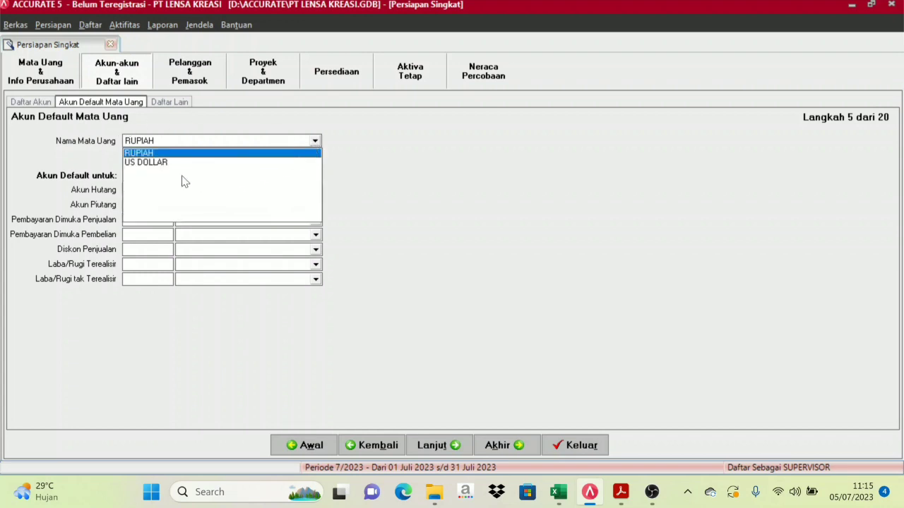
pyautogui.click(136, 163)
pyautogui.click(182, 141)
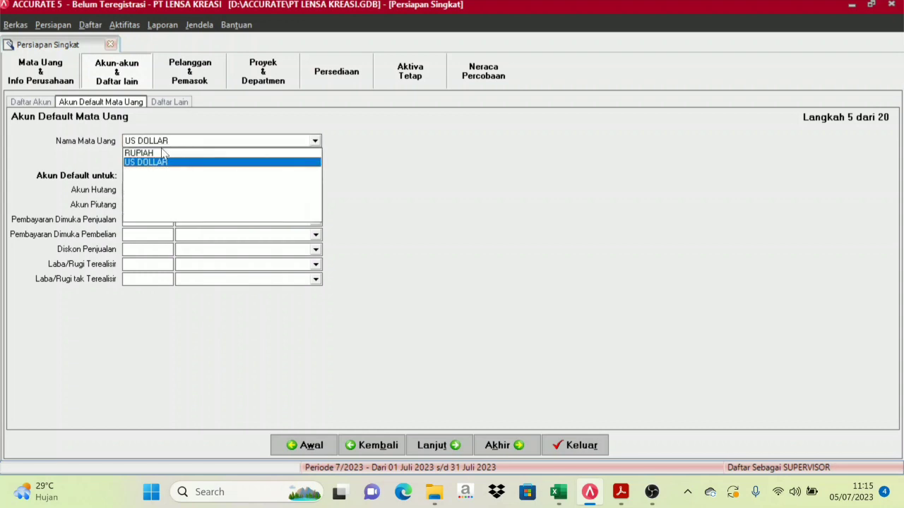
pyautogui.click(158, 149)
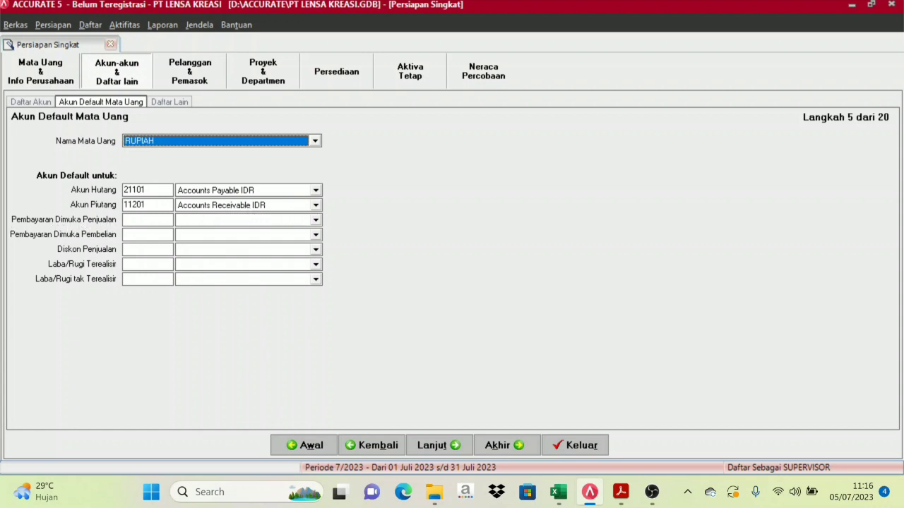
pyautogui.click(317, 220)
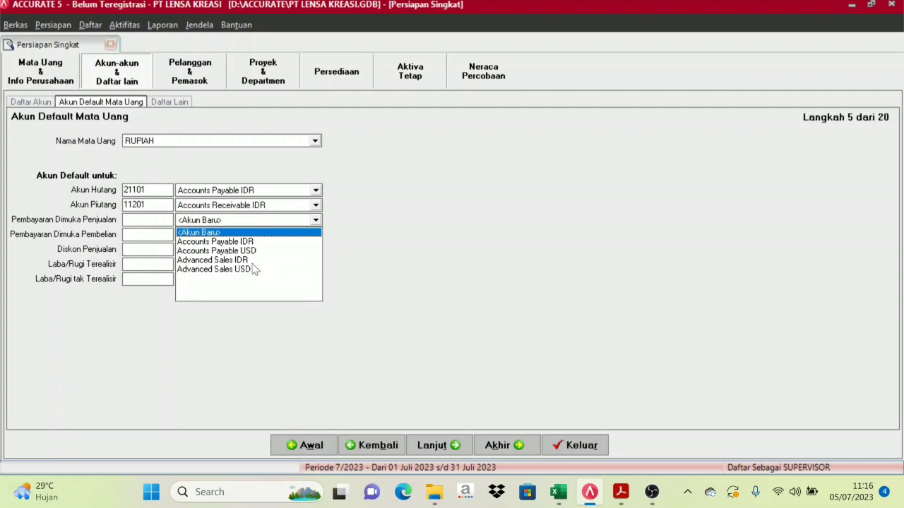
pyautogui.click(215, 259)
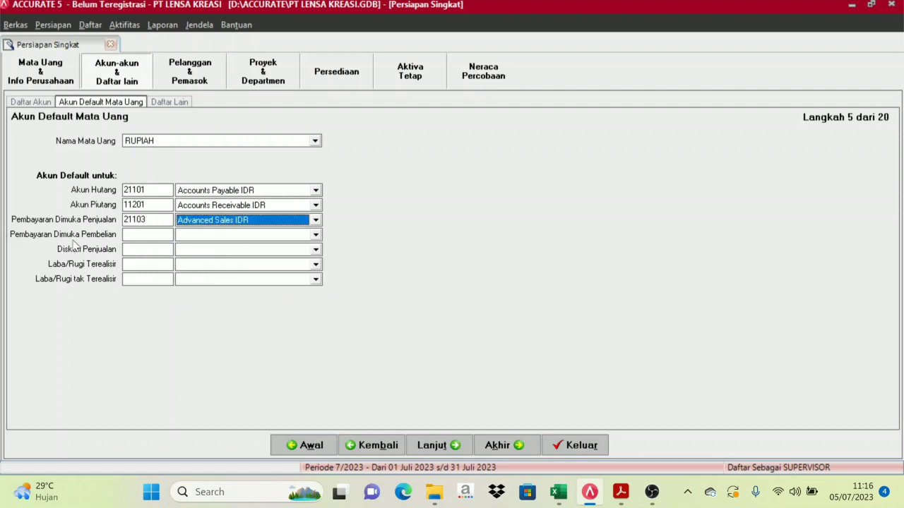
# Set RUPIAH purchase prepayments to Advanced Purchase IDR (11203) and sales discount to Sales Discount (44000)
pyautogui.click(316, 236)
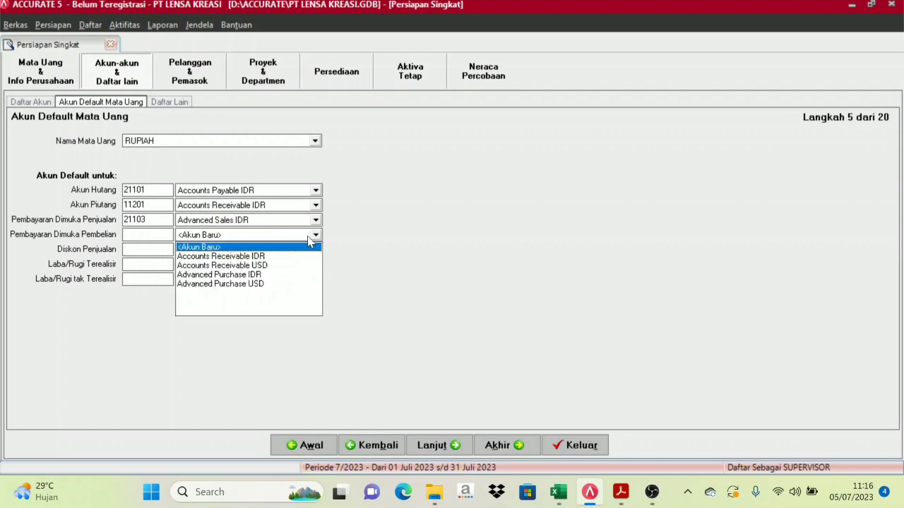
pyautogui.click(234, 284)
pyautogui.click(259, 235)
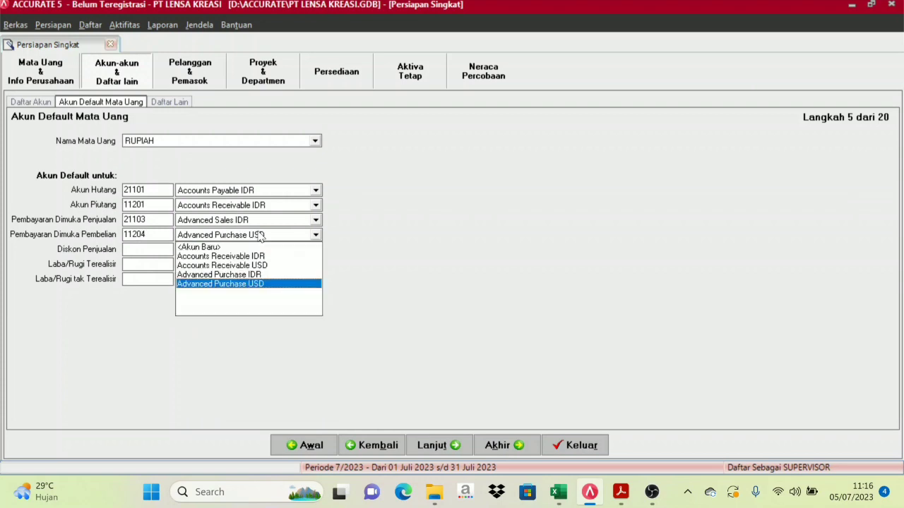
pyautogui.click(252, 278)
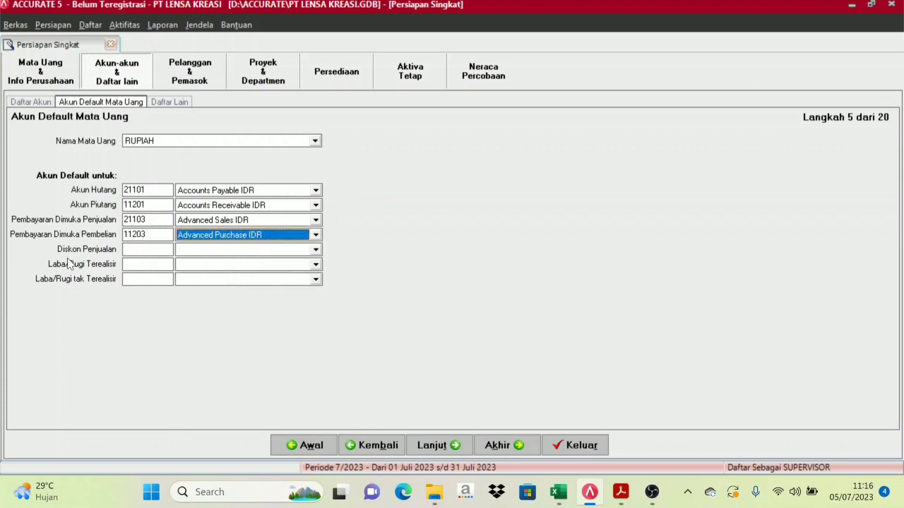
pyautogui.click(297, 252)
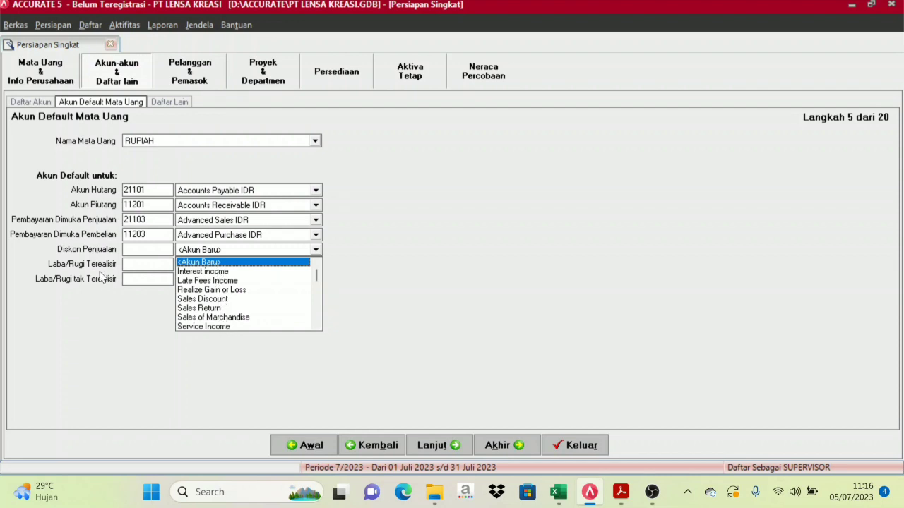
pyautogui.click(216, 299)
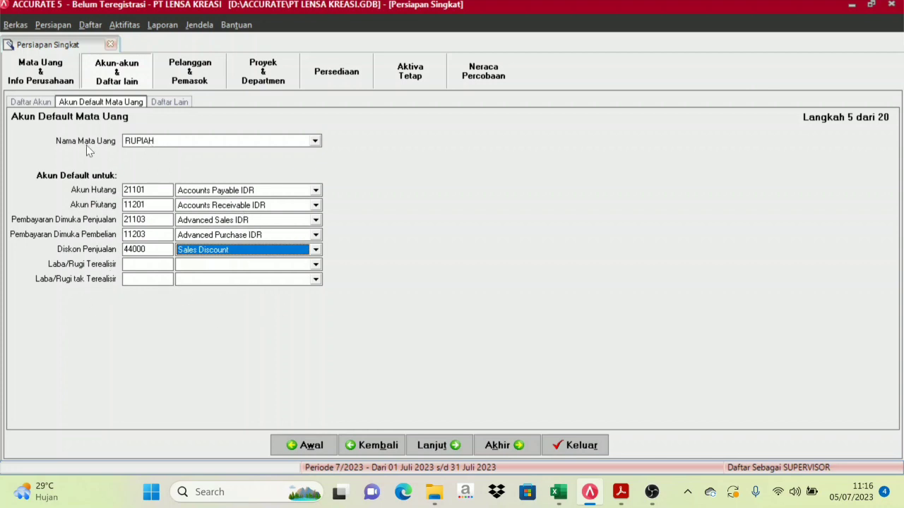
# For US DOLLAR, set sales prepayments to Advanced Sales USD and purchase prepayments to Advanced Purchase USD
pyautogui.click(315, 141)
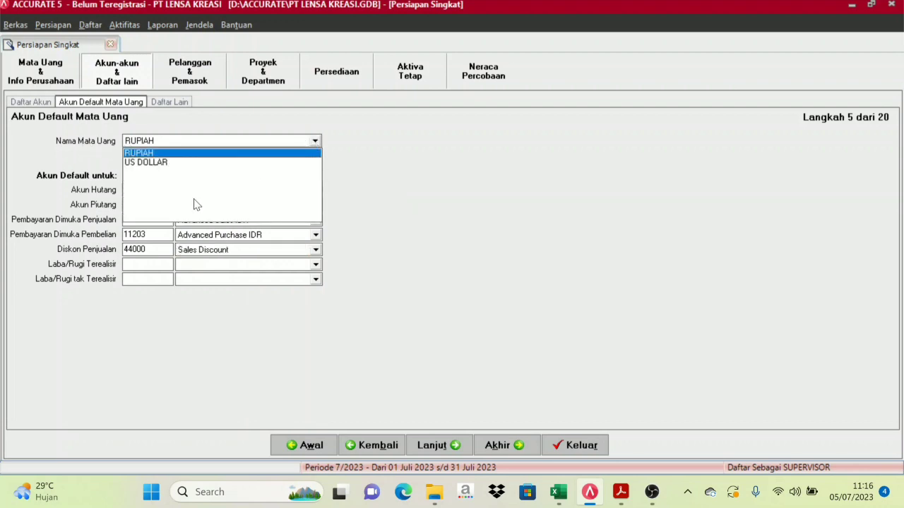
pyautogui.click(154, 164)
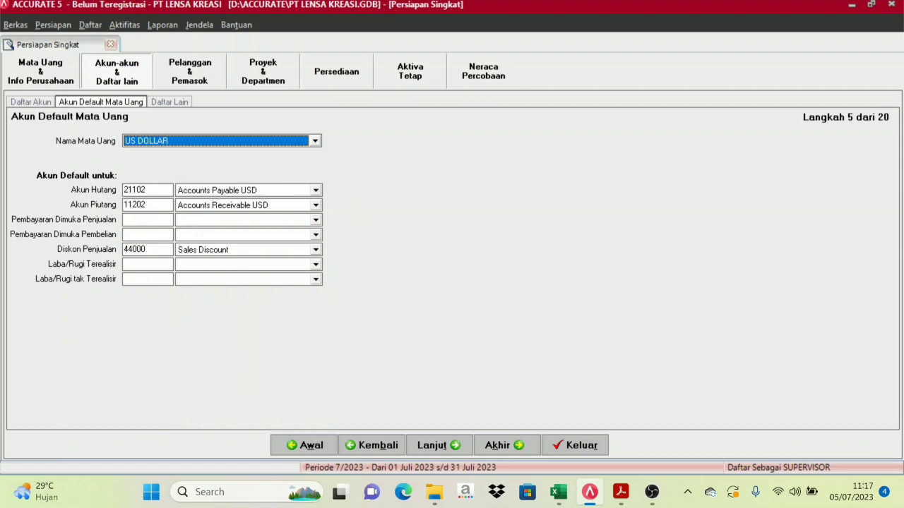
pyautogui.click(315, 220)
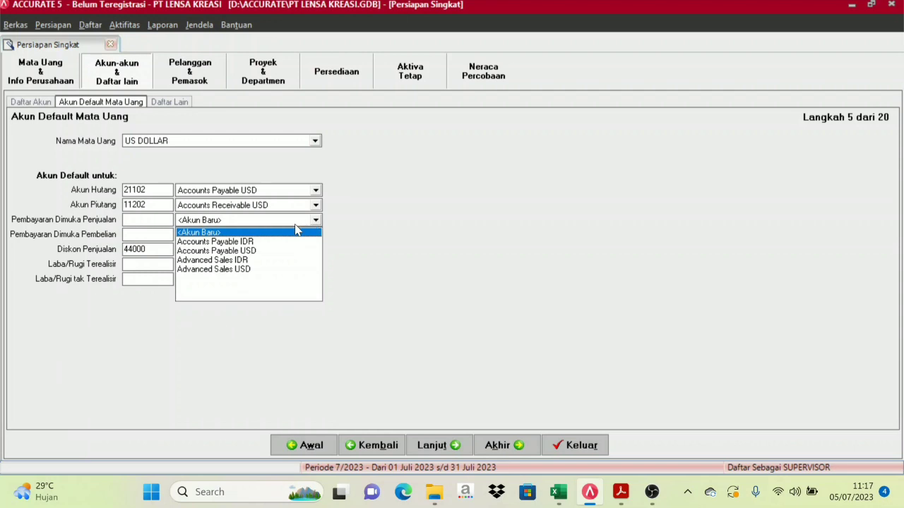
pyautogui.click(221, 261)
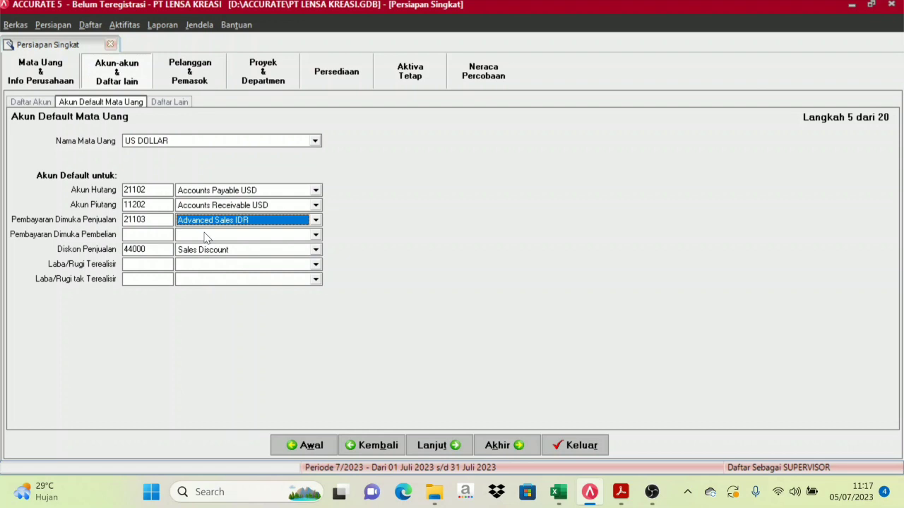
pyautogui.click(206, 236)
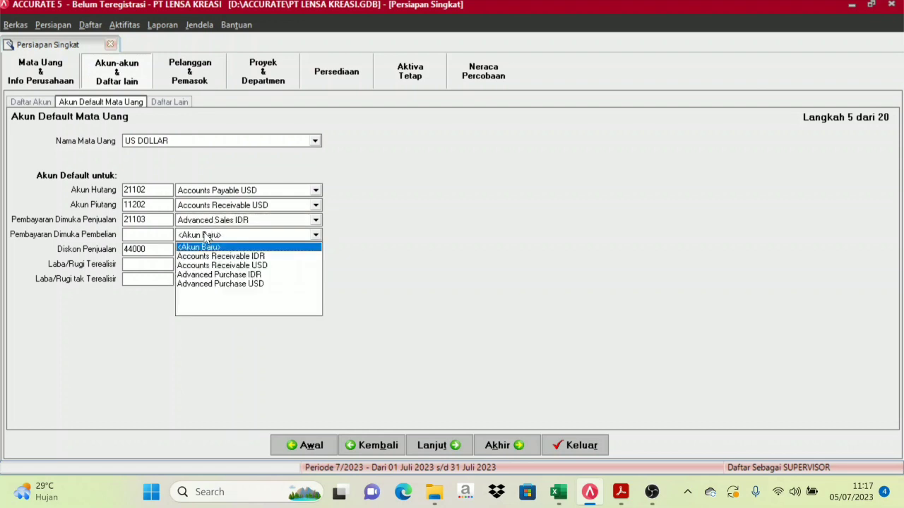
pyautogui.click(238, 284)
pyautogui.click(240, 220)
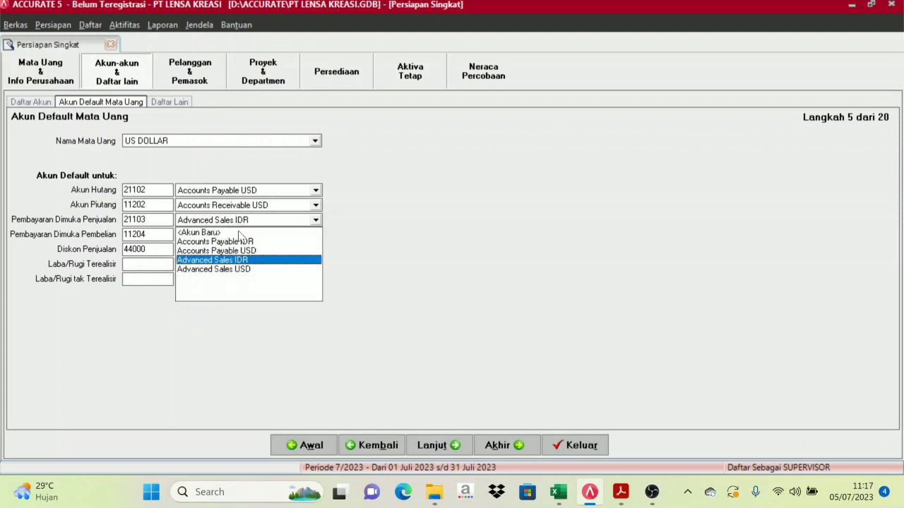
pyautogui.click(237, 270)
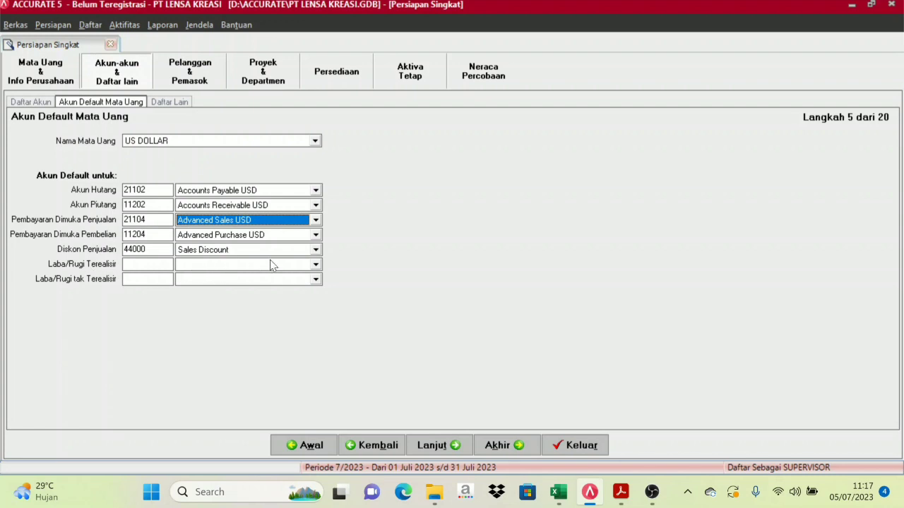
# Set US DOLLAR realized gain/loss to 81003 Realize Gain or Loss and unrealized to 81004 Unrealize Gain or Loss
pyautogui.click(315, 265)
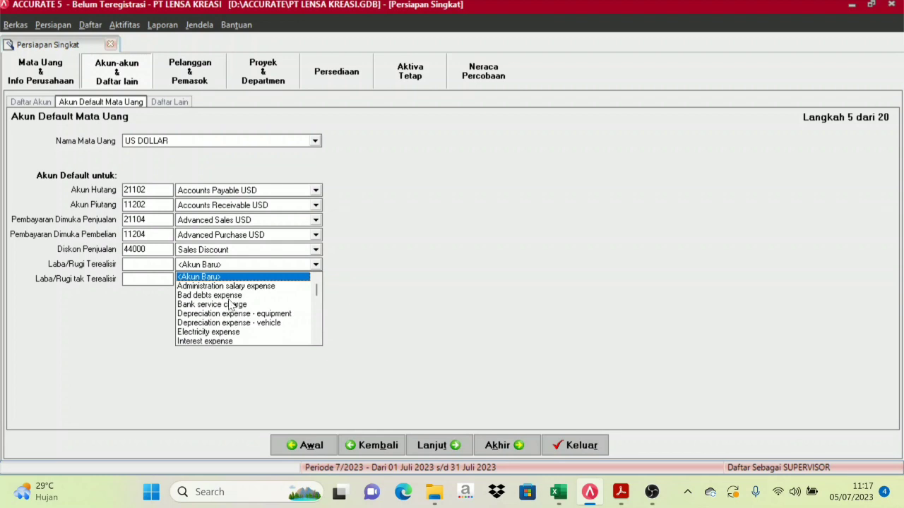
pyautogui.moveTo(316, 293); pyautogui.dragTo(318, 333)
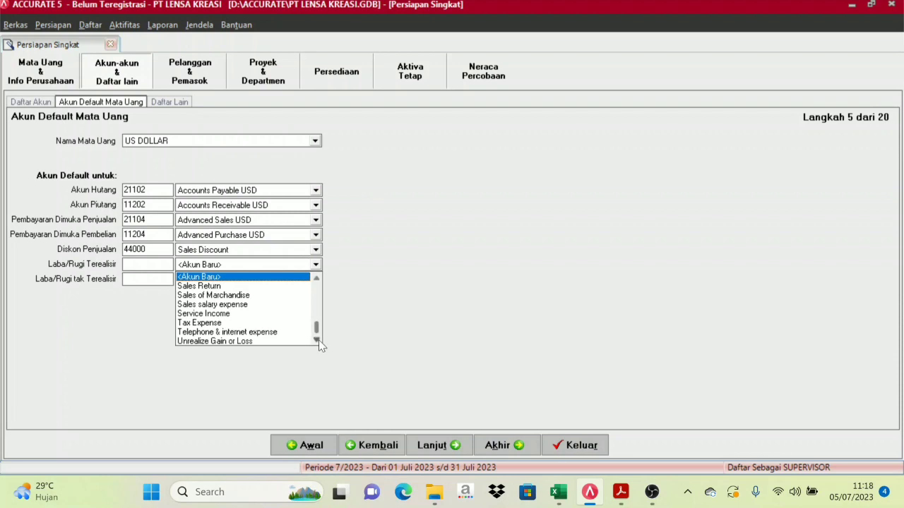
pyautogui.click(317, 277)
pyautogui.click(317, 277)
pyautogui.click(317, 278)
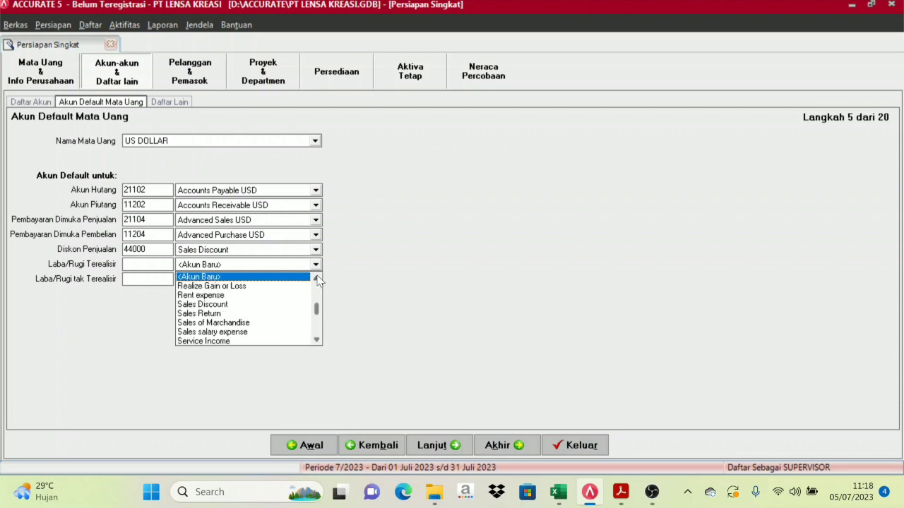
pyautogui.click(215, 289)
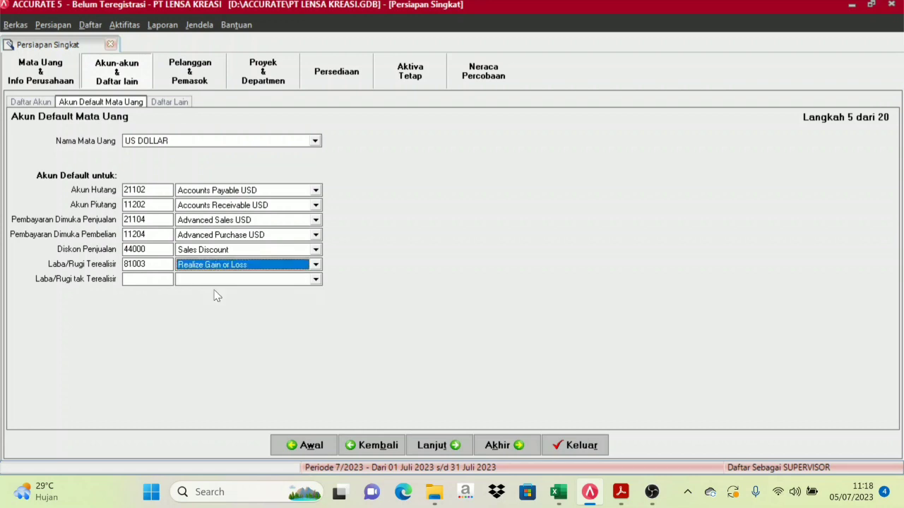
pyautogui.click(313, 280)
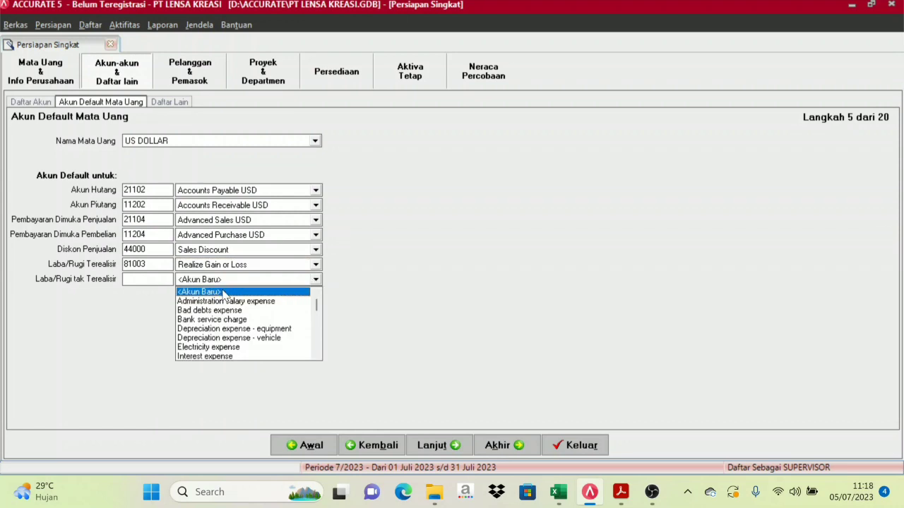
pyautogui.write('Un')
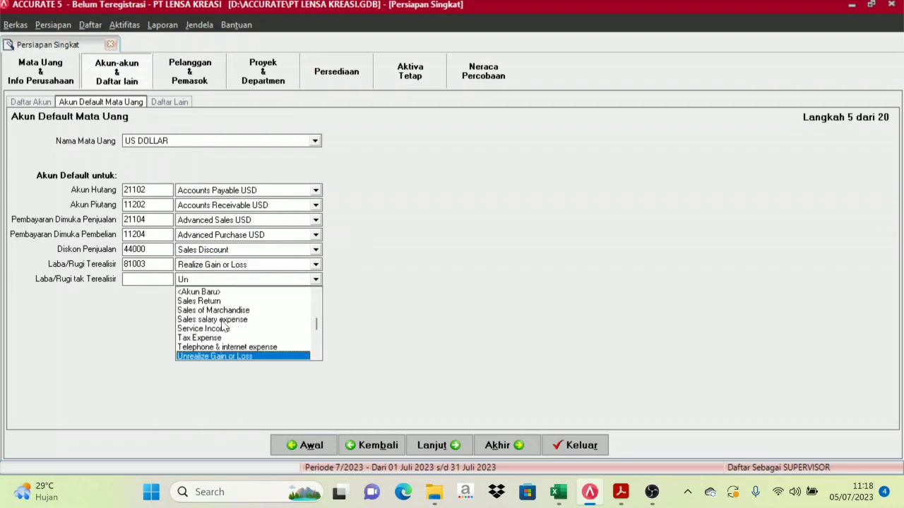
pyautogui.click(218, 357)
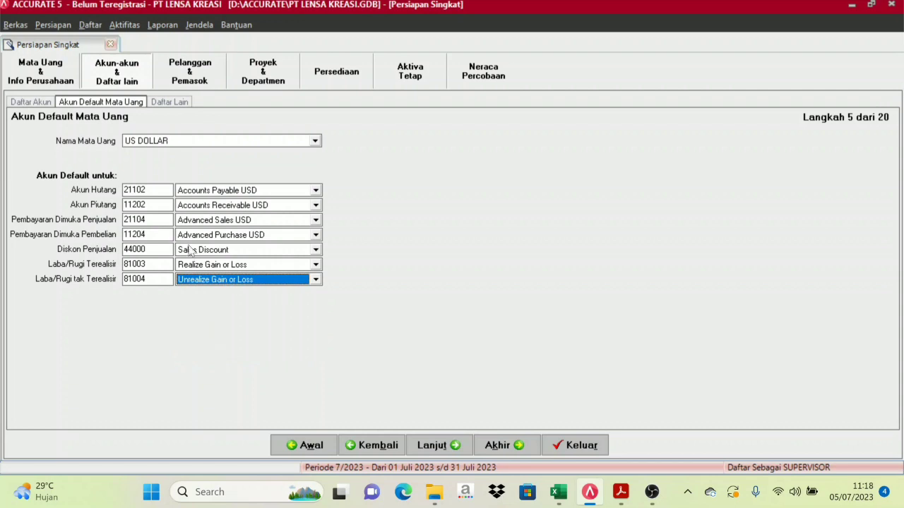